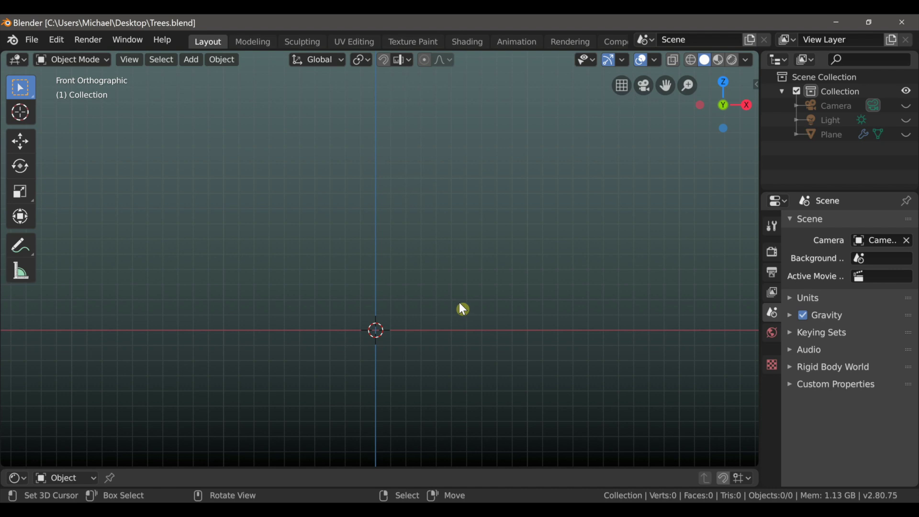
# - Search the add-on preferences for "sap" to check that Sapling Tree Gen is enabled
pyautogui.click(57, 40)
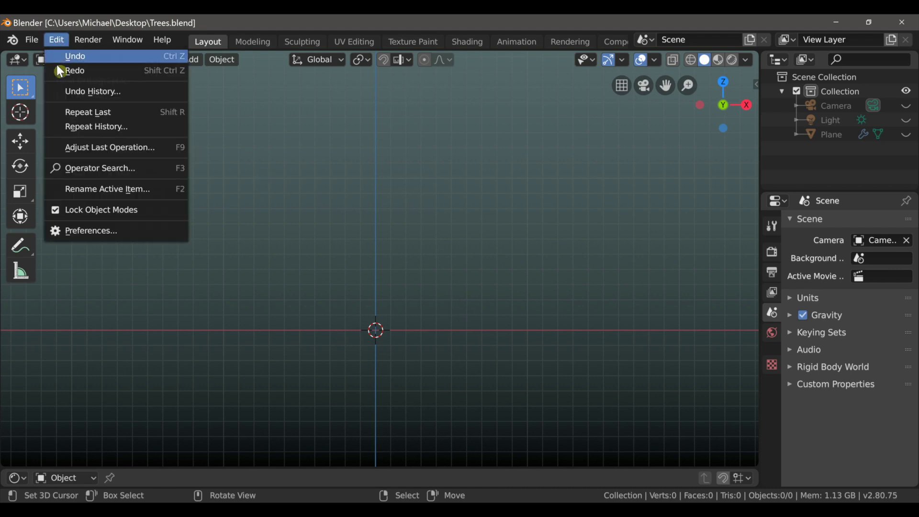
pyautogui.click(71, 234)
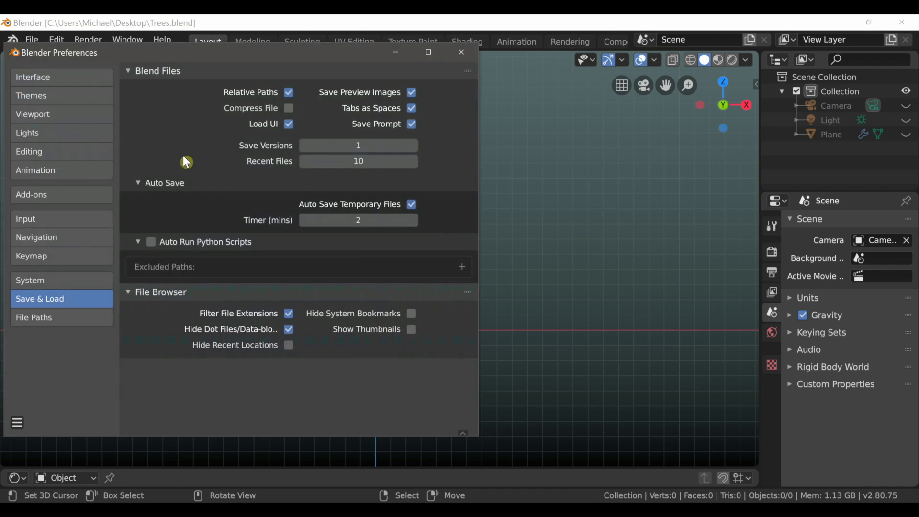
pyautogui.click(91, 195)
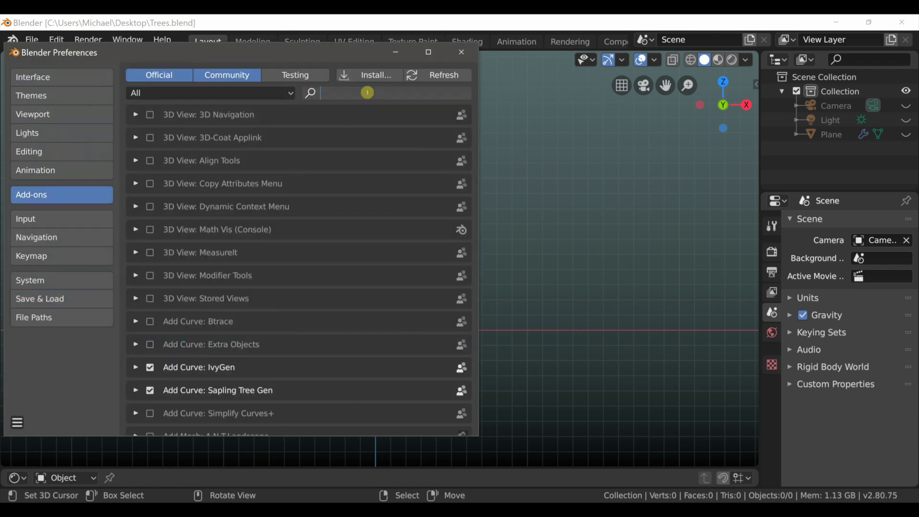
pyautogui.write('sap')
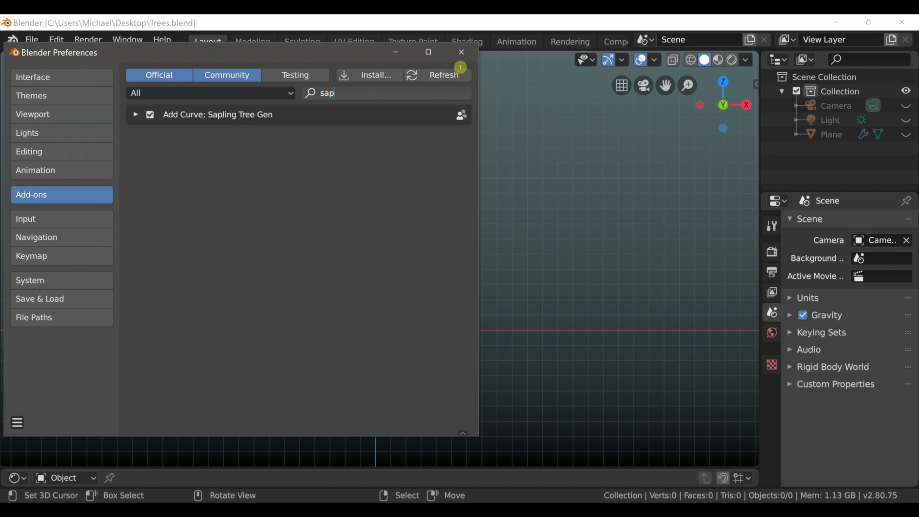
pyautogui.click(461, 52)
# - Add a Sapling Tree Gen curve at the world origin
pyautogui.hotkey('shift', 'a')
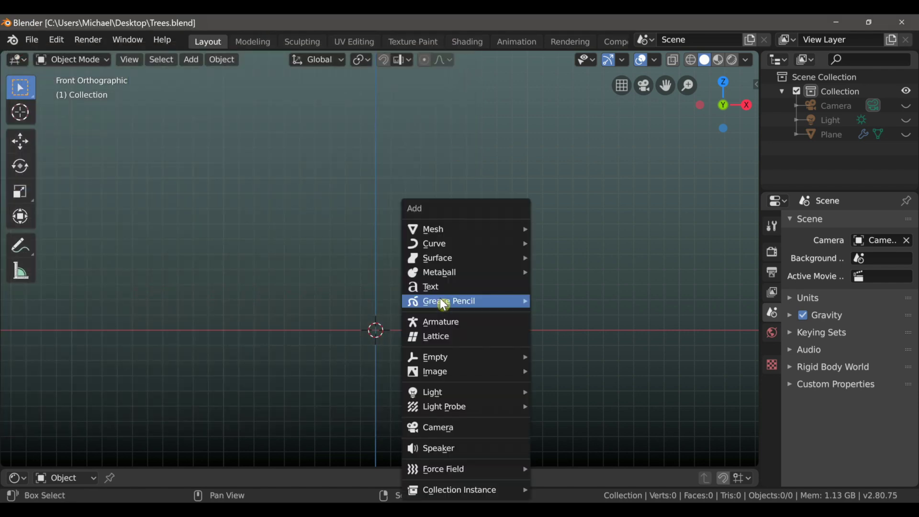
pyautogui.moveTo(488, 248)
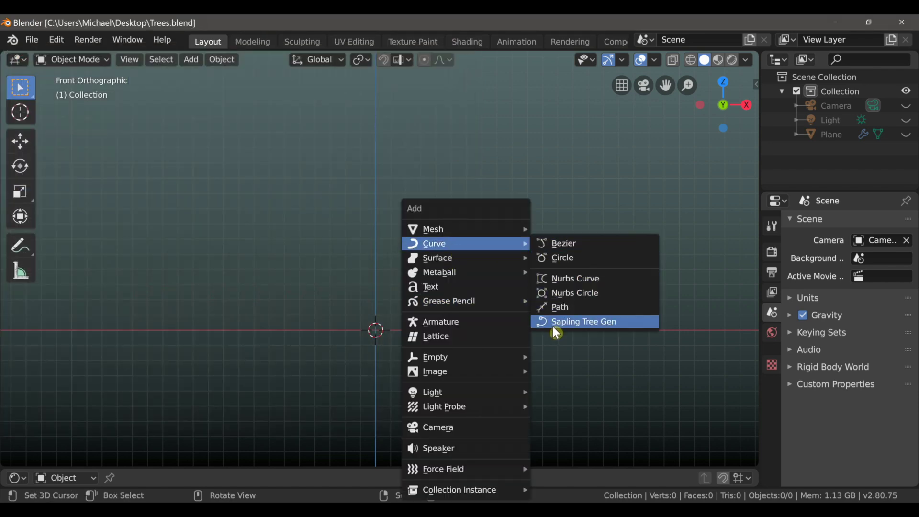
pyautogui.click(601, 326)
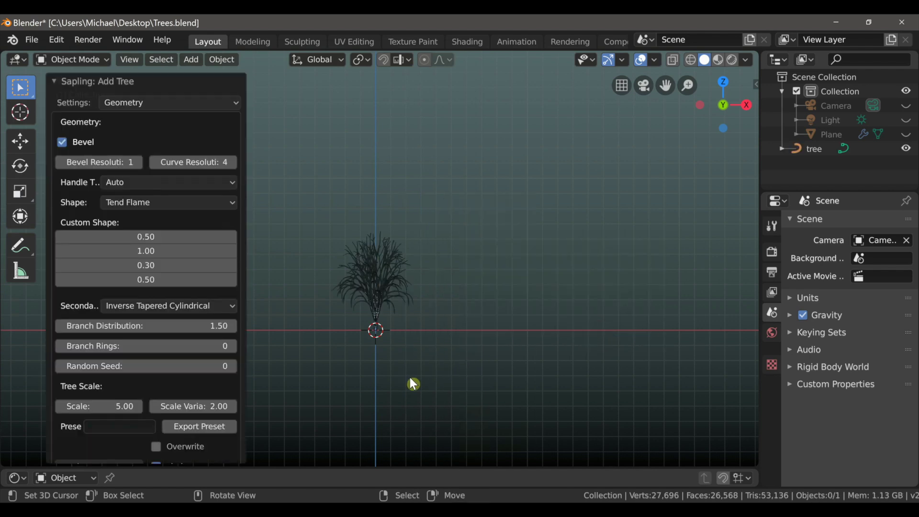
pyautogui.scroll(4, 409, 377)
pyautogui.keyDown('shift'); pyautogui.moveTo(409, 377); pyautogui.dragTo(477, 364, button='middle'); pyautogui.keyUp('shift')
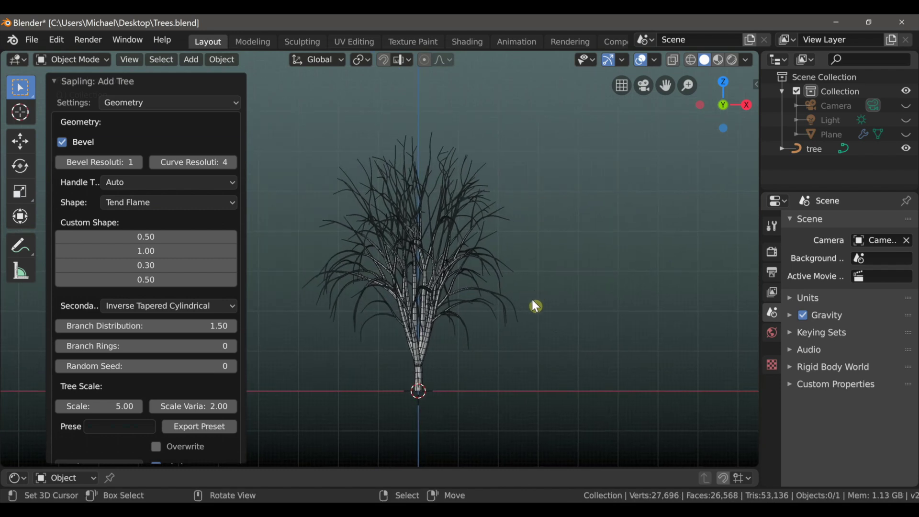
# - Load the japanese_maple preset for the new sapling tree
pyautogui.scroll(-2, 145, 321)
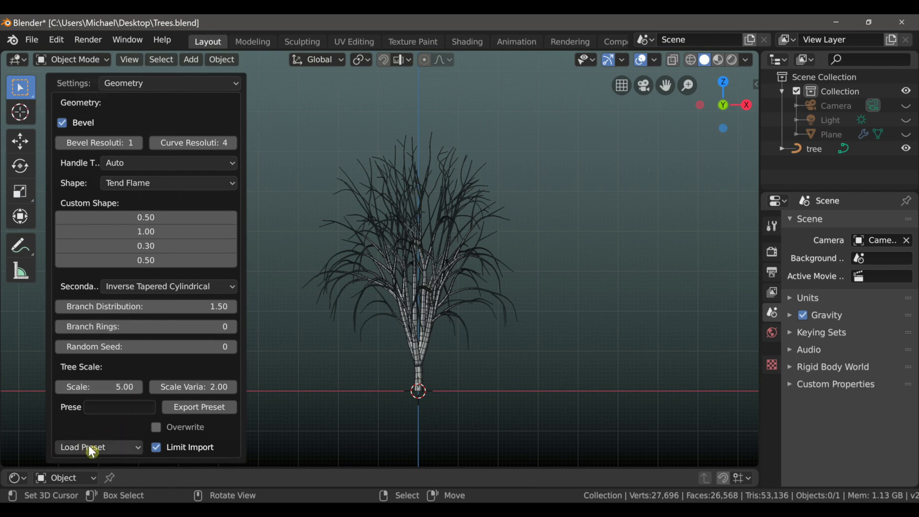
pyautogui.click(100, 446)
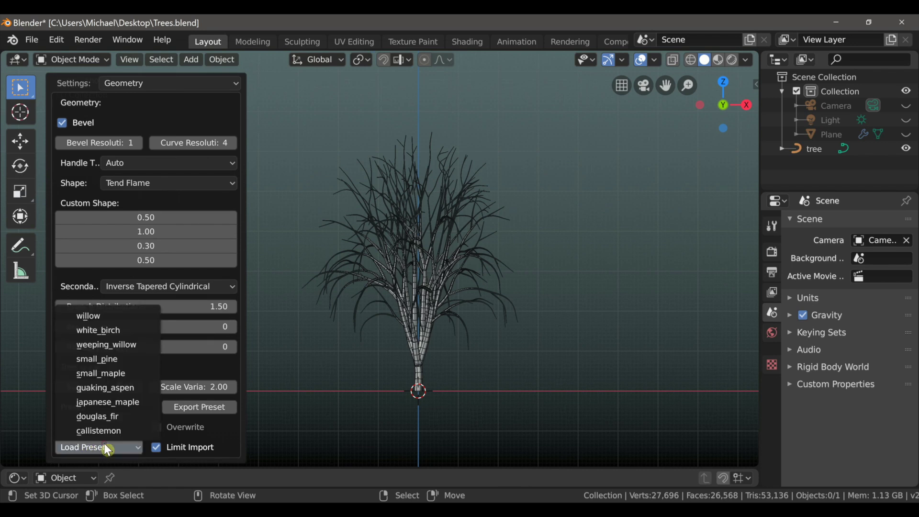
pyautogui.click(117, 404)
pyautogui.keyDown('shift'); pyautogui.moveTo(451, 310); pyautogui.dragTo(453, 320, button='middle'); pyautogui.keyUp('shift')
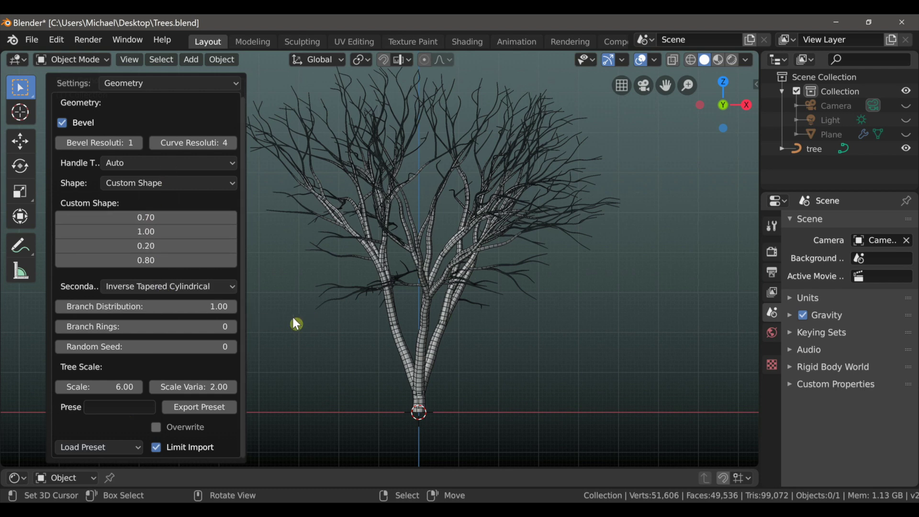
# - Enter Edit Mode on the tree curve and leave all its control points deselected
pyautogui.click(423, 351)
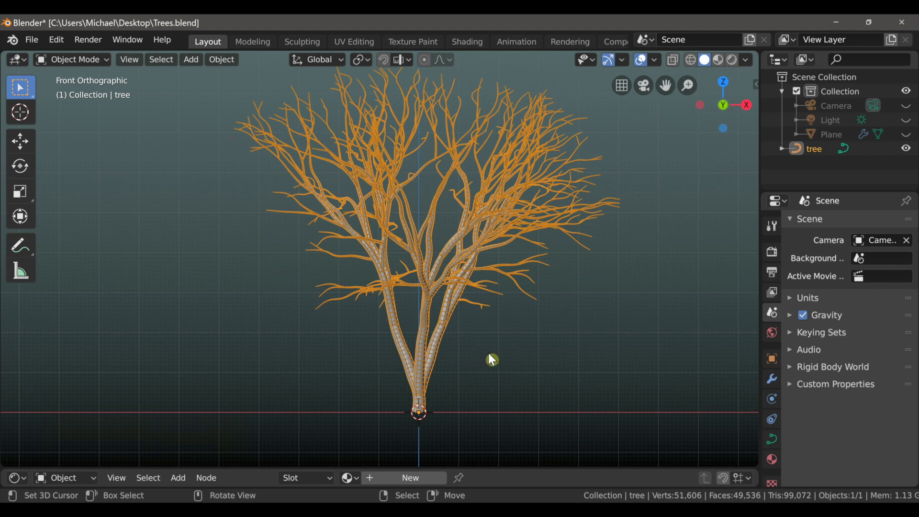
pyautogui.keyDown('shift'); pyautogui.moveTo(488, 352); pyautogui.dragTo(461, 337, button='middle'); pyautogui.keyUp('shift')
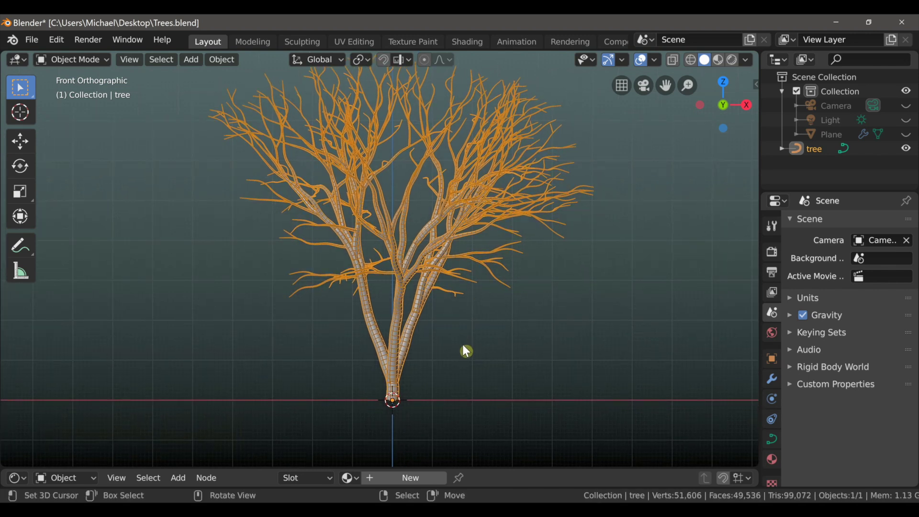
pyautogui.press('Tab')
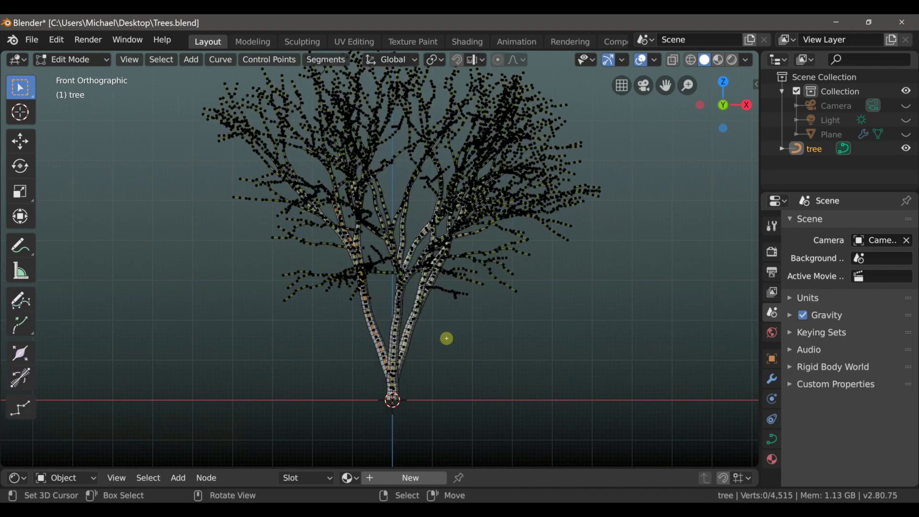
pyautogui.press('a')
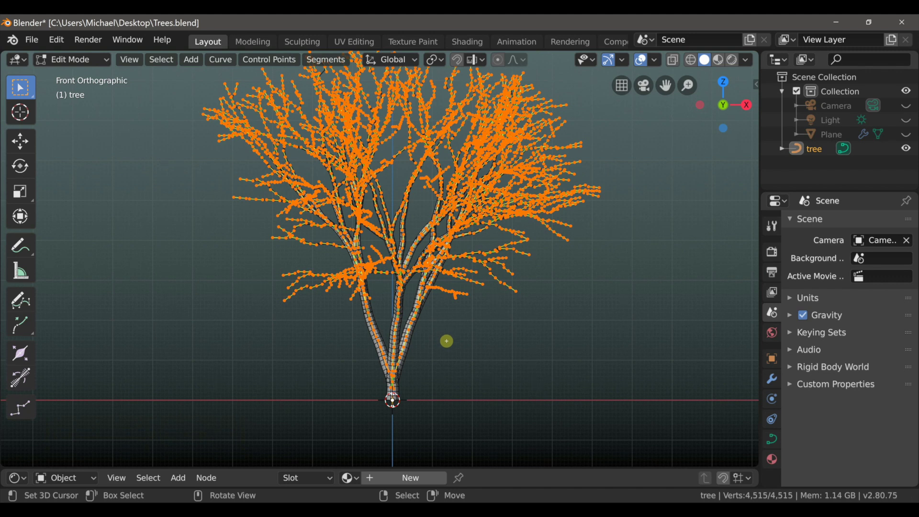
pyautogui.hotkey('alt', 'a')
# - Hook the lowest control point of the trunk to a new object and return to Object Mode
pyautogui.scroll(5, 445, 344)
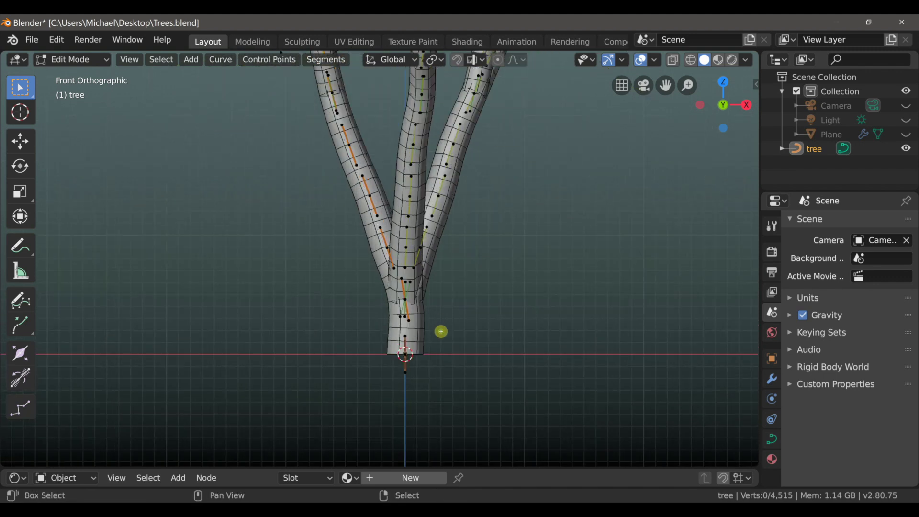
pyautogui.scroll(4, 441, 330)
pyautogui.click(395, 371)
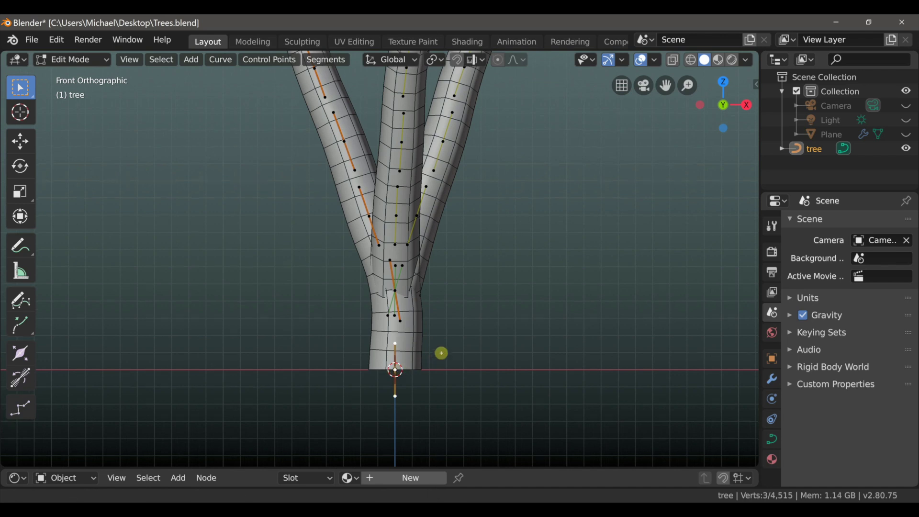
pyautogui.keyDown('shift'); pyautogui.moveTo(441, 352); pyautogui.dragTo(435, 308, button='middle'); pyautogui.keyUp('shift')
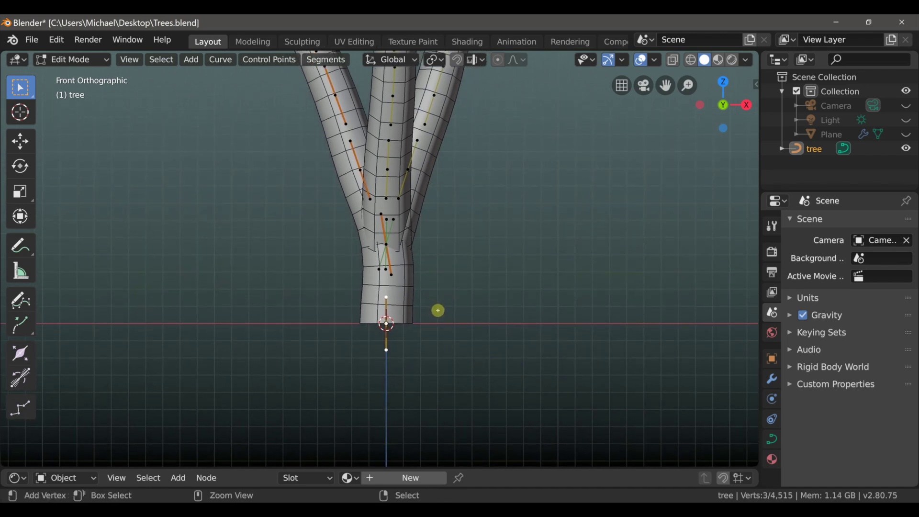
pyautogui.hotkey('ctrl', 'h')
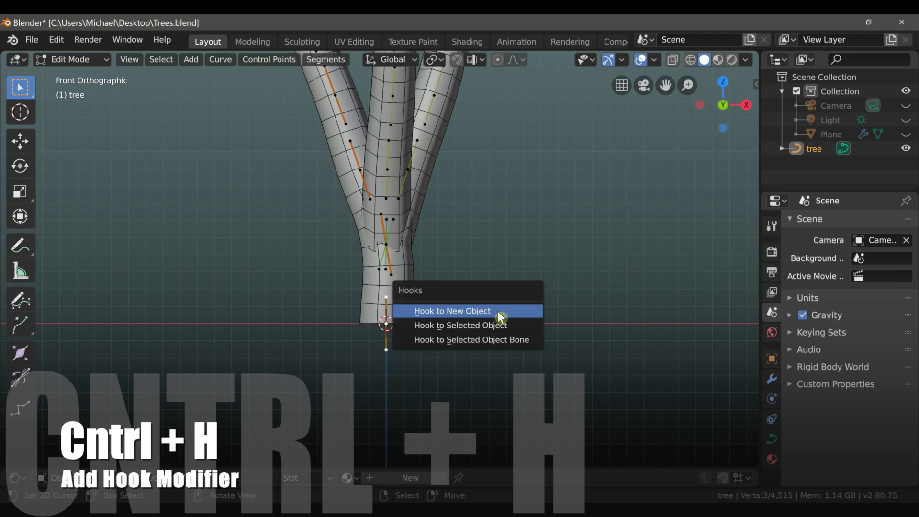
pyautogui.click(497, 311)
pyautogui.moveTo(480, 318); pyautogui.dragTo(409, 305, button='middle')
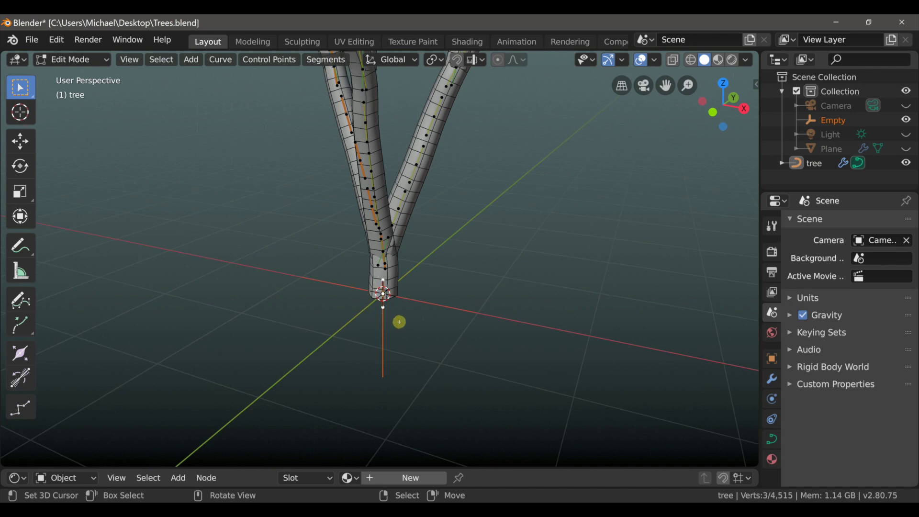
pyautogui.press('Tab')
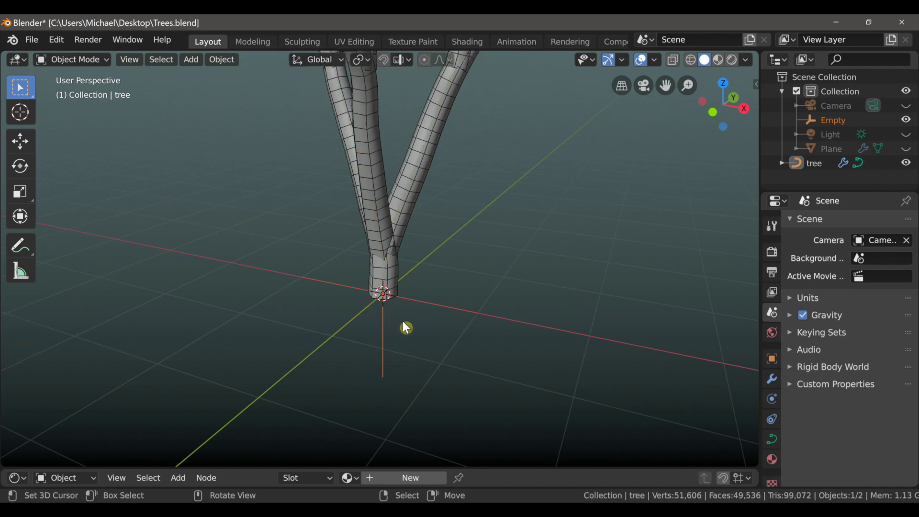
# - Try moving the hook empty sideways to test how it pulls the trunk base
pyautogui.click(384, 330)
pyautogui.press('g')
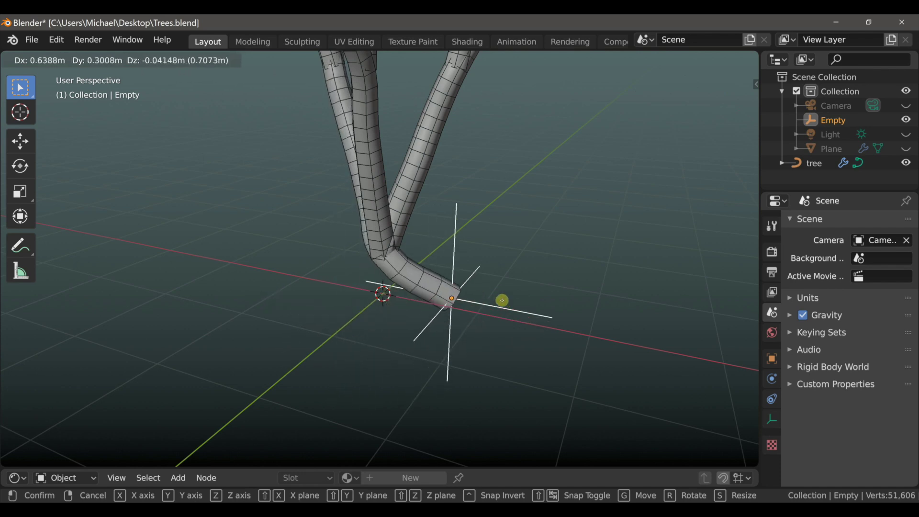
pyautogui.rightClick(506, 302)
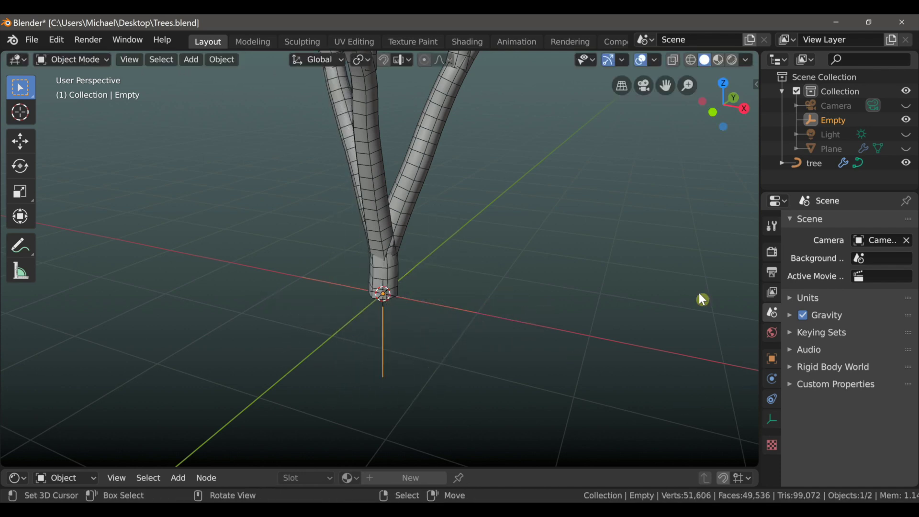
# - Open the tree's Hook modifier settings and return to the front orthographic view
pyautogui.click(430, 138)
pyautogui.click(770, 378)
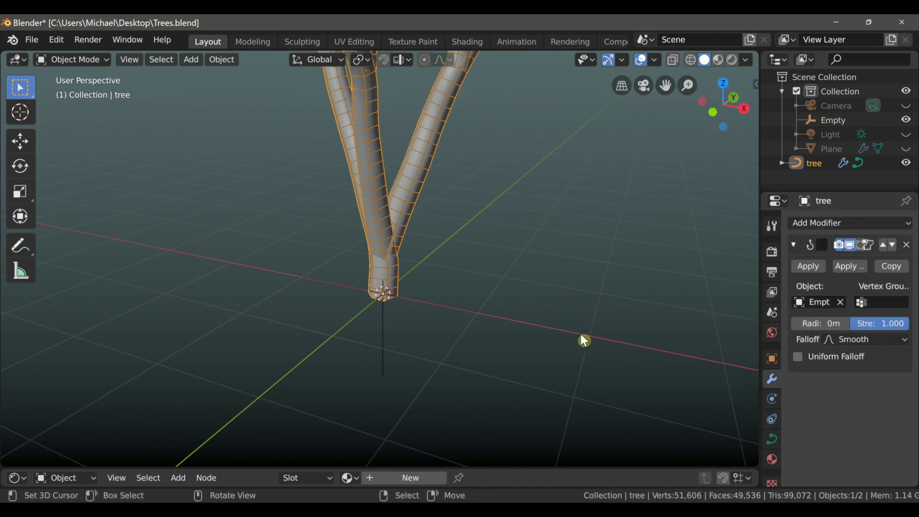
pyautogui.press('KP_1')
pyautogui.keyDown('shift'); pyautogui.moveTo(472, 289); pyautogui.dragTo(513, 348, button='middle'); pyautogui.keyUp('shift')
# - Try moving the hook empty and the tree separately, cancelling each move
pyautogui.click(467, 348)
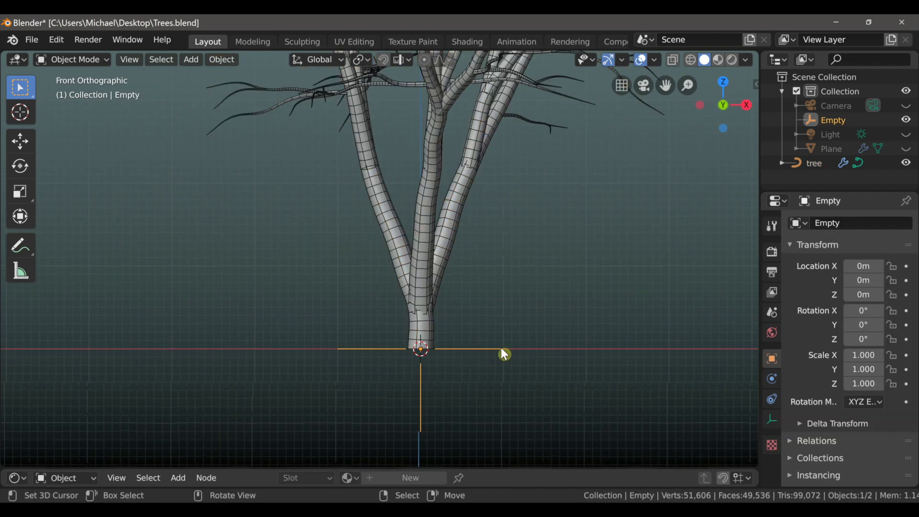
pyautogui.press('g')
pyautogui.rightClick(525, 337)
pyautogui.click(437, 266)
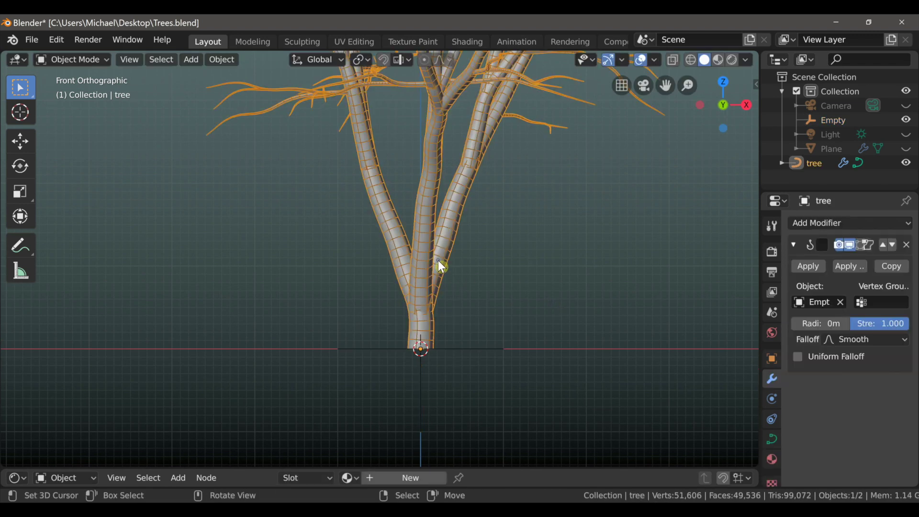
pyautogui.press('g')
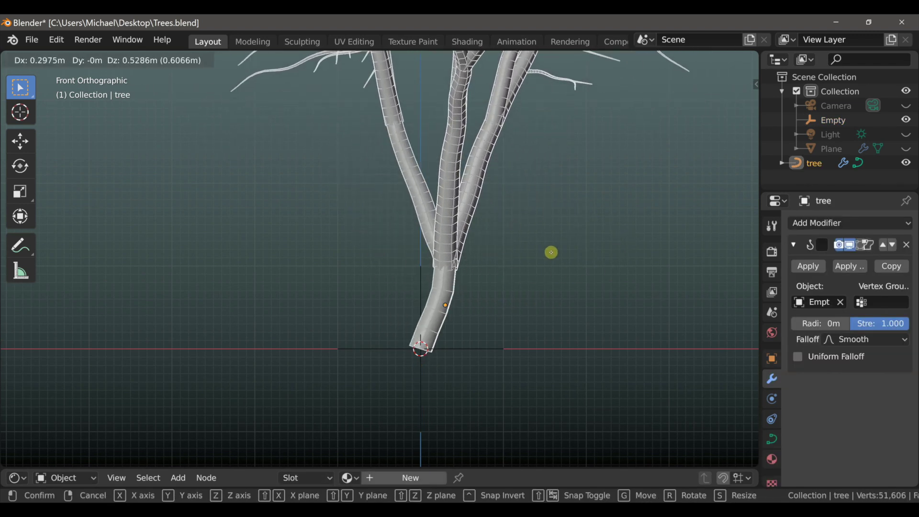
pyautogui.rightClick(539, 271)
pyautogui.scroll(-1, 522, 292)
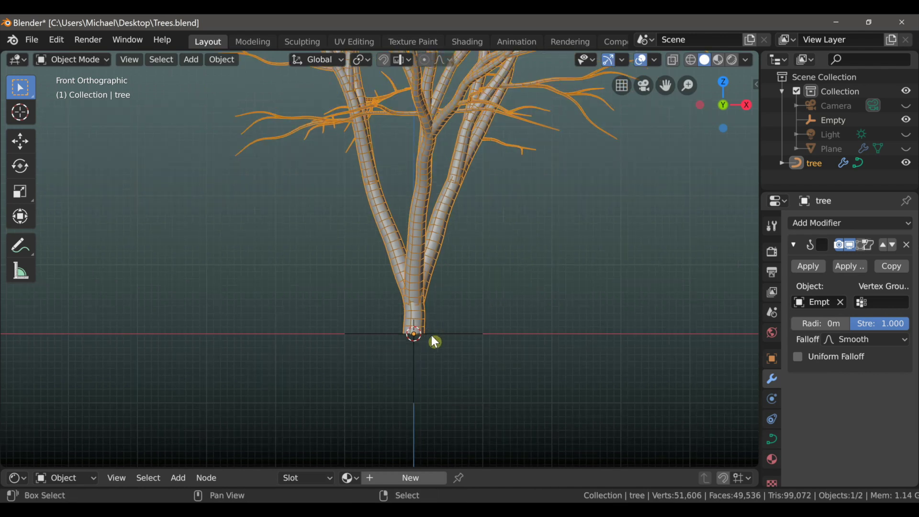
# - Select the tree together with its hook empty and rotate both -180° in the front view
pyautogui.keyDown('shift'); pyautogui.click(435, 334); pyautogui.keyUp('shift')
pyautogui.scroll(-3, 605, 324)
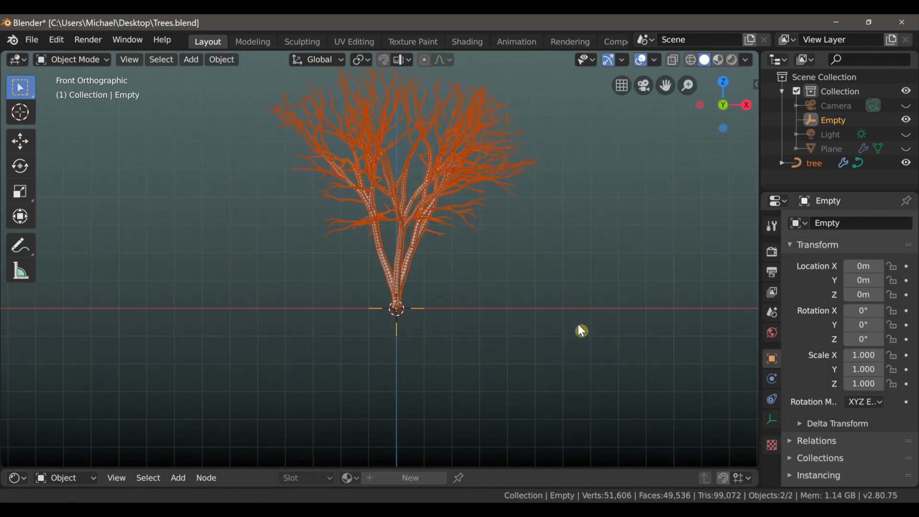
pyautogui.press('r')
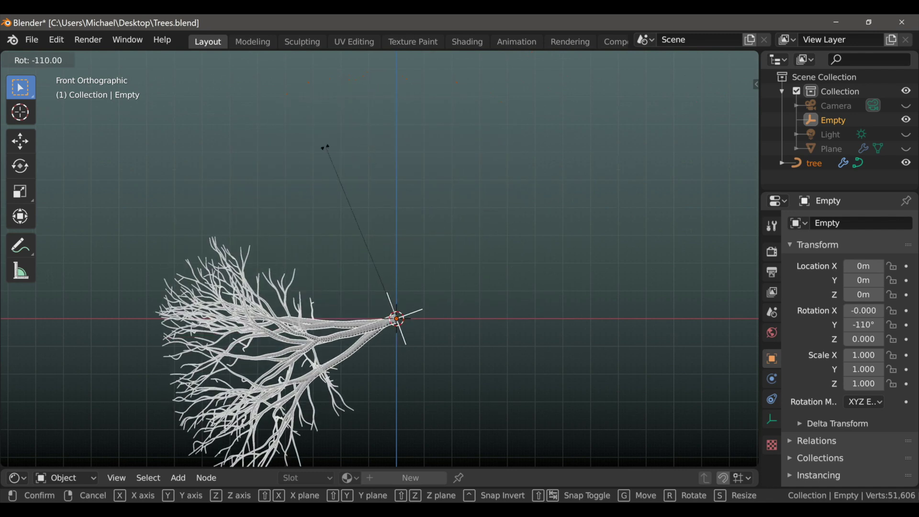
pyautogui.click(185, 318)
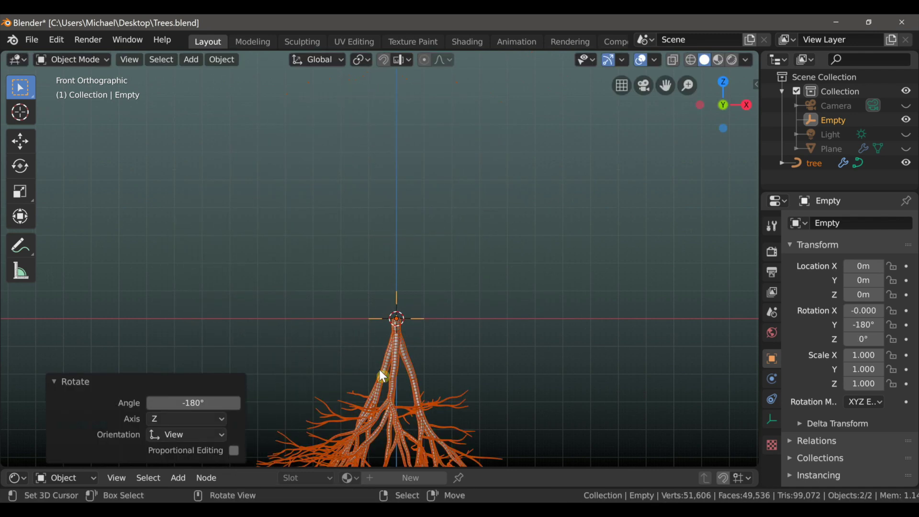
pyautogui.keyDown('shift'); pyautogui.moveTo(410, 366); pyautogui.dragTo(422, 236, button='middle'); pyautogui.keyUp('shift')
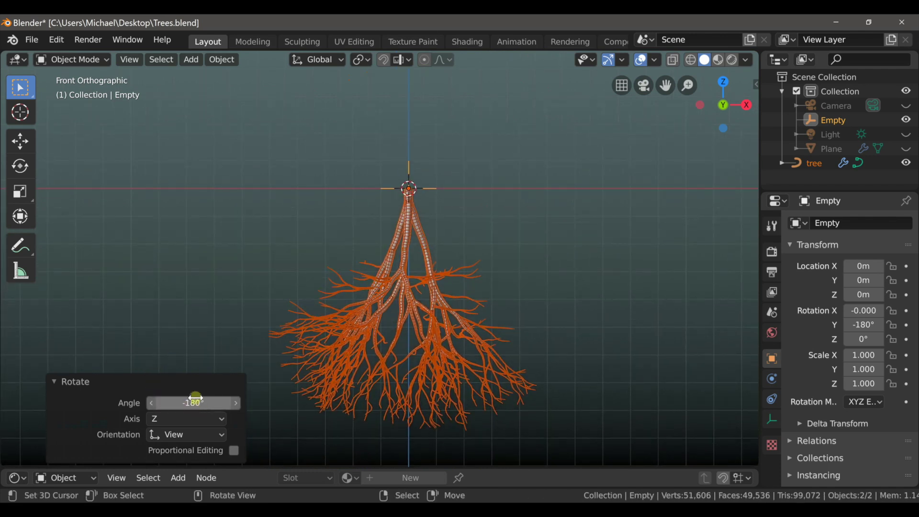
pyautogui.keyDown('shift'); pyautogui.moveTo(488, 232); pyautogui.dragTo(490, 306, button='middle'); pyautogui.keyUp('shift')
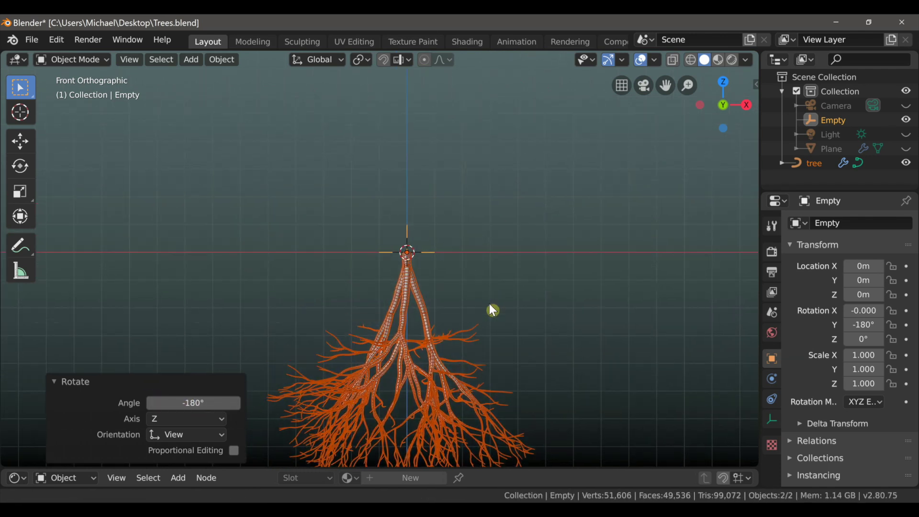
# - Add a second Sapling tree at the base of the flipped roots and load its japanese_maple preset
pyautogui.scroll(4, 490, 297)
pyautogui.keyDown('shift'); pyautogui.moveTo(493, 272); pyautogui.dragTo(462, 329, button='middle'); pyautogui.keyUp('shift')
pyautogui.hotkey('shift', 'a')
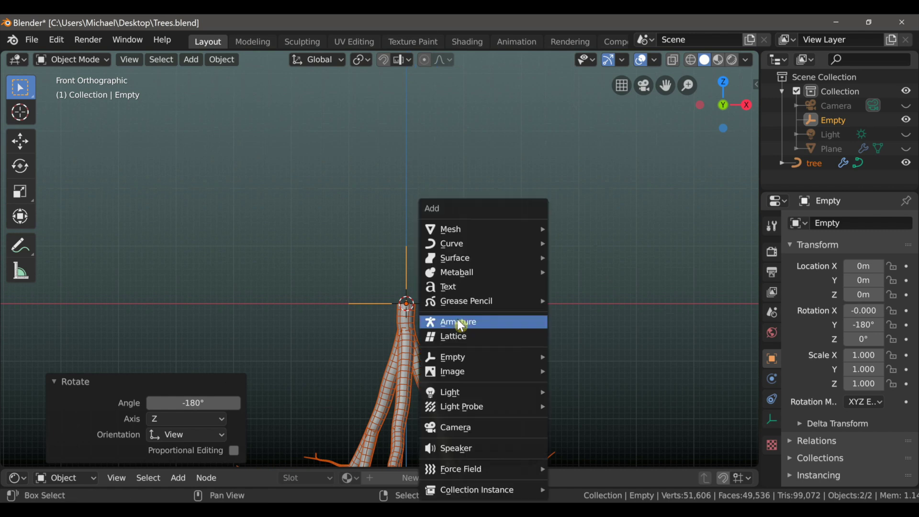
pyautogui.moveTo(460, 243)
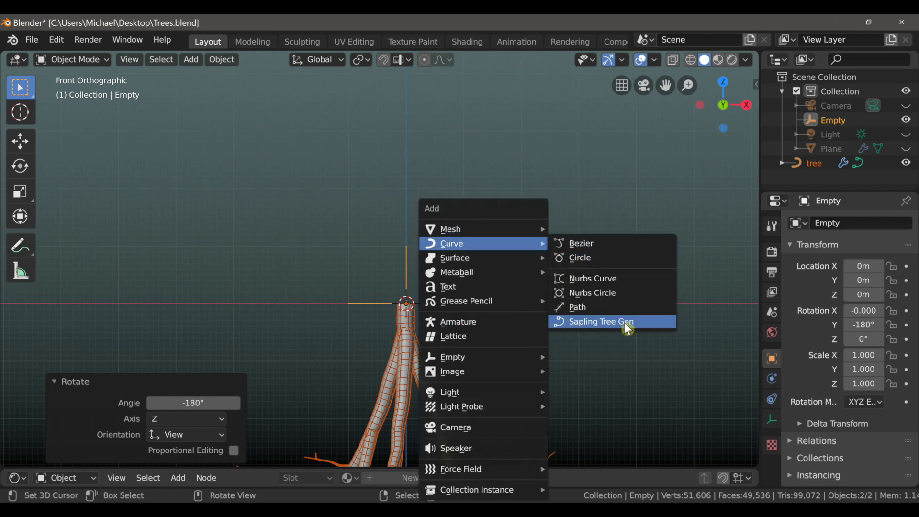
pyautogui.click(650, 323)
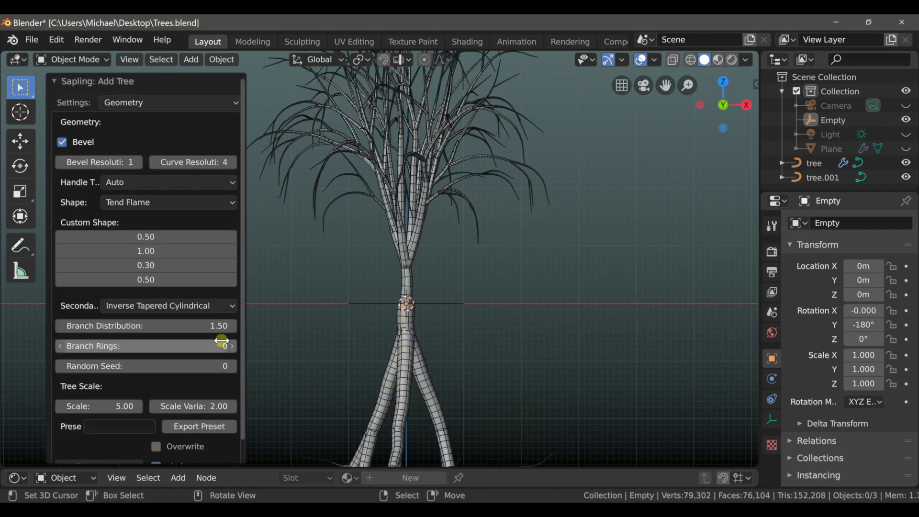
pyautogui.scroll(-1, 221, 341)
pyautogui.click(124, 447)
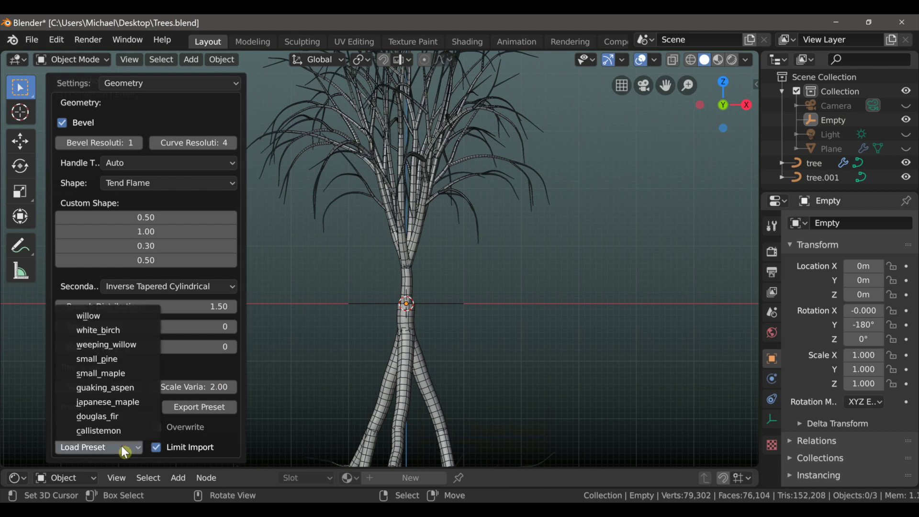
pyautogui.click(117, 407)
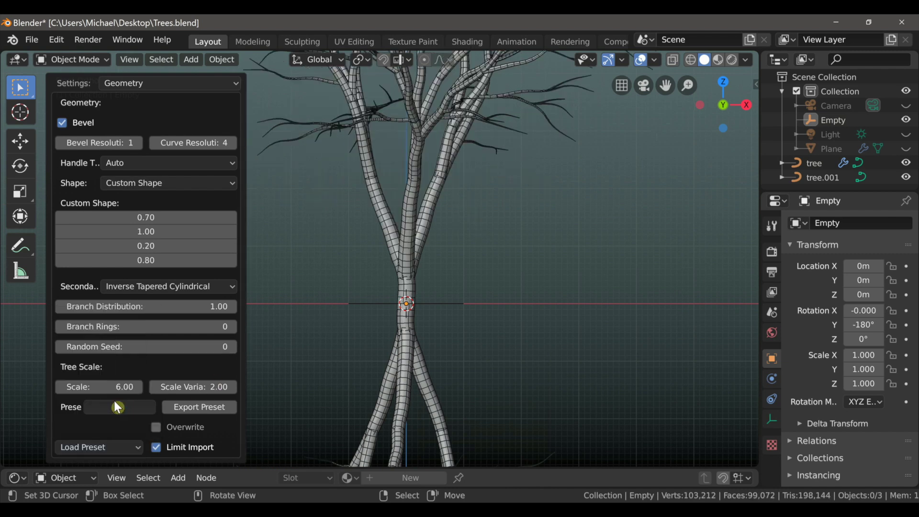
# - Try random seeds 9 and 17 for the upper tree, settle on 15, and check its shape from several sides
pyautogui.keyDown('shift'); pyautogui.moveTo(444, 348); pyautogui.dragTo(447, 355, button='middle'); pyautogui.keyUp('shift')
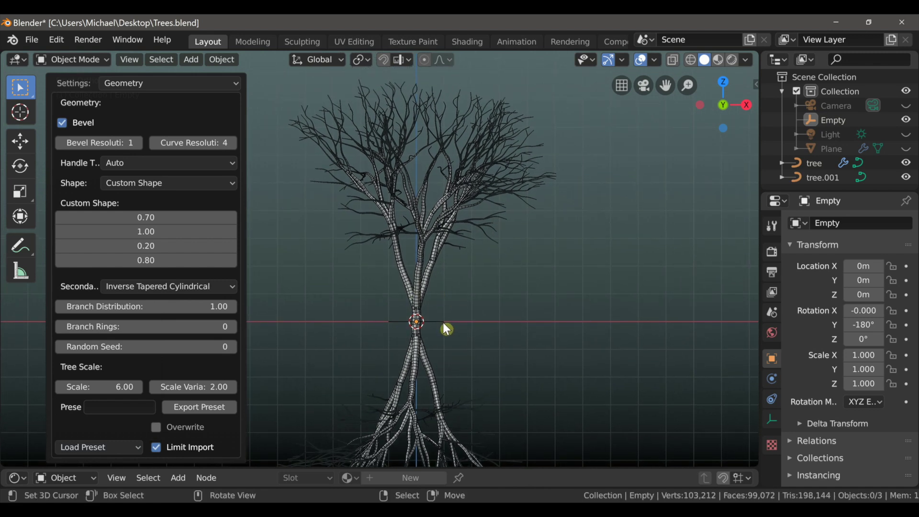
pyautogui.click(220, 346)
pyautogui.write('9')
pyautogui.press('Return')
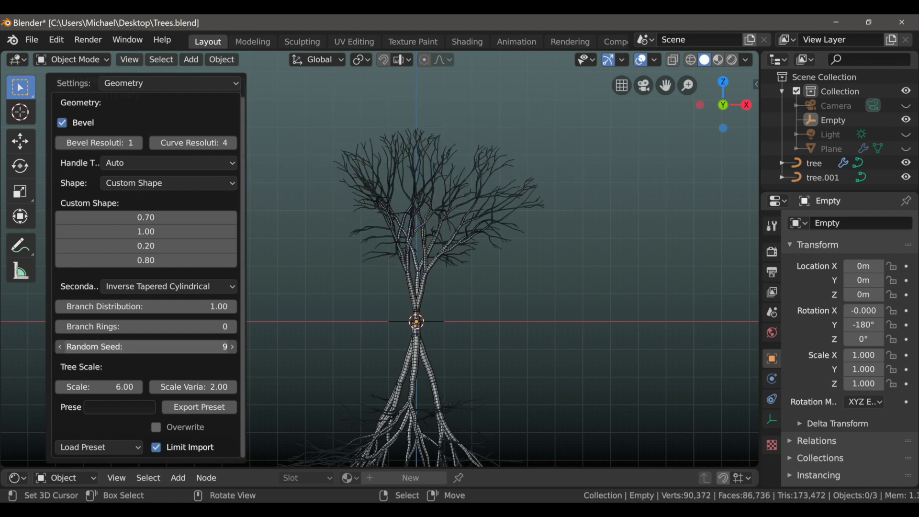
pyautogui.moveTo(119, 346); pyautogui.dragTo(151, 346)
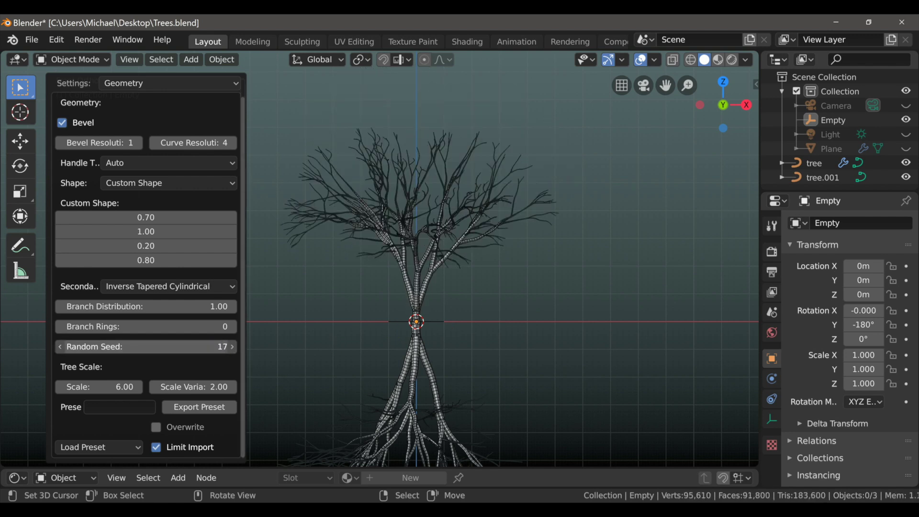
pyautogui.click(61, 349)
pyautogui.click(61, 349)
pyautogui.moveTo(345, 307); pyautogui.dragTo(424, 314, button='middle')
pyautogui.scroll(4, 447, 303)
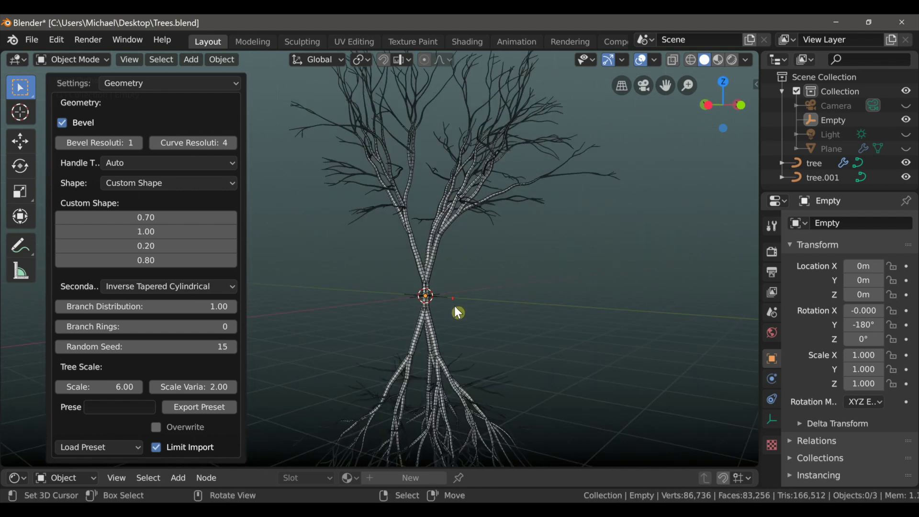
pyautogui.press('KP_3')
pyautogui.press('KP_1')
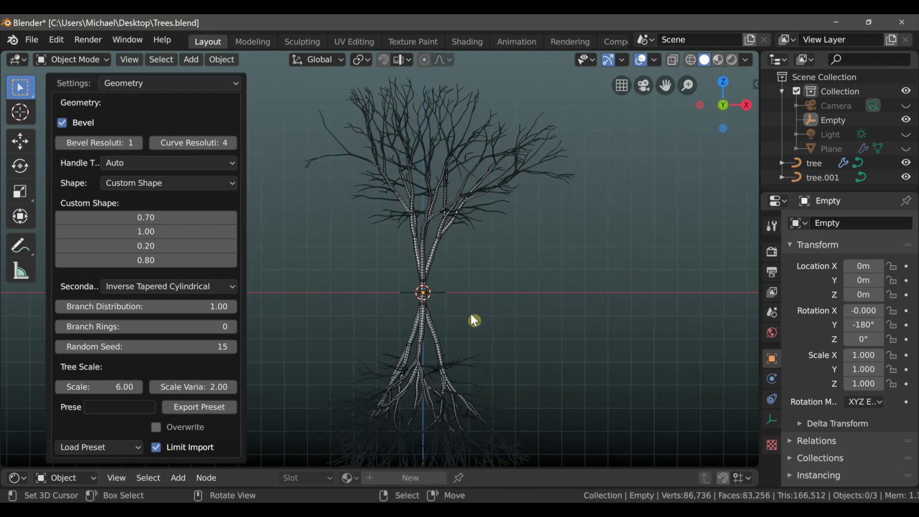
pyautogui.keyDown('shift'); pyautogui.moveTo(470, 315); pyautogui.dragTo(469, 308, button='middle'); pyautogui.keyUp('shift')
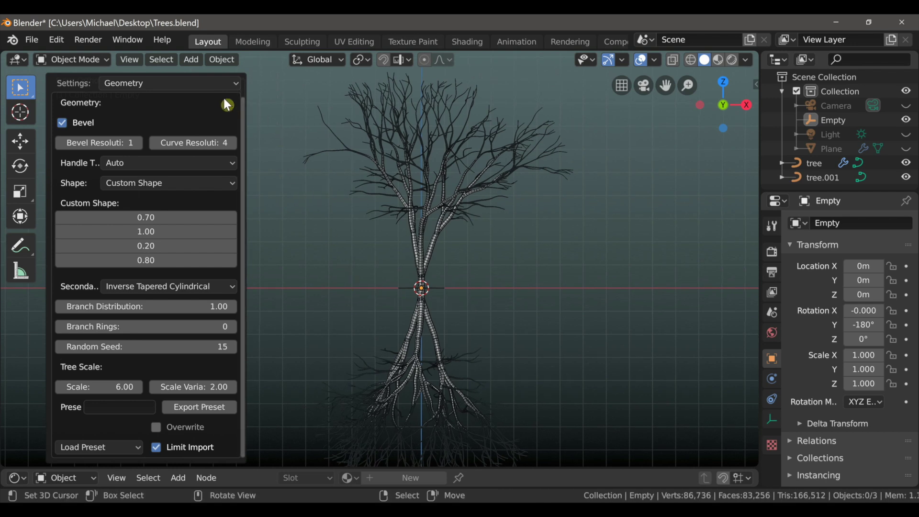
# - Open the Leaves settings of the upper tree and enable Show Leaves
pyautogui.scroll(2, 227, 88)
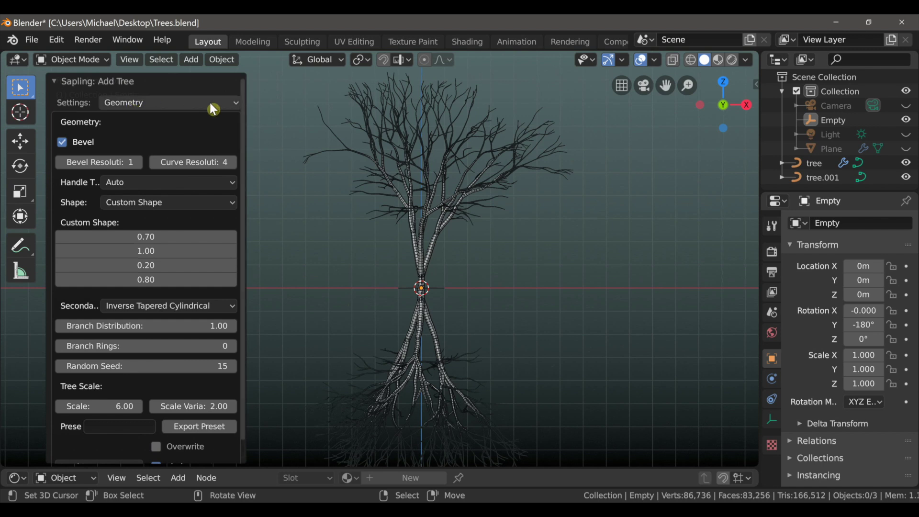
pyautogui.click(171, 104)
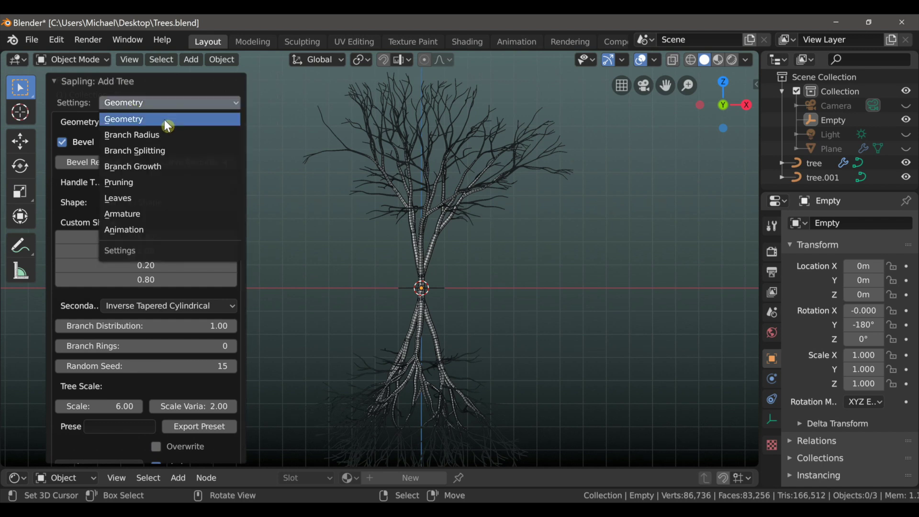
pyautogui.click(144, 200)
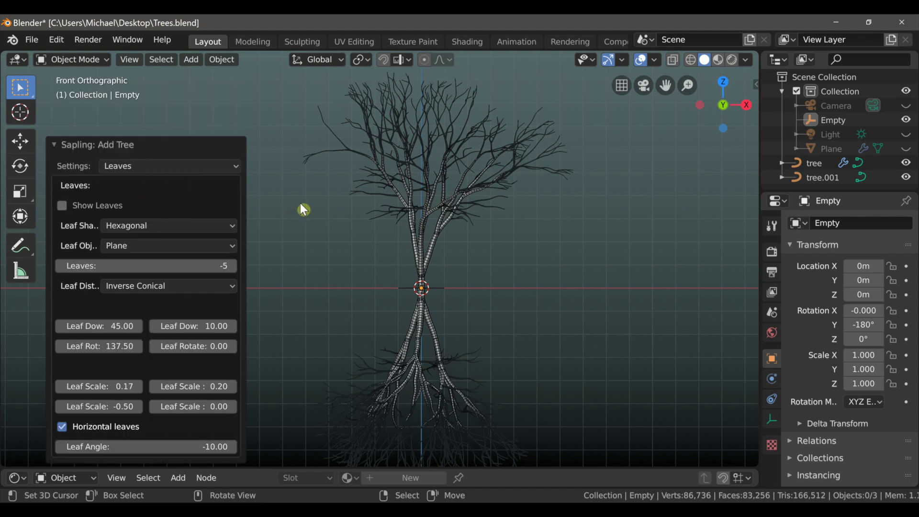
pyautogui.keyDown('shift'); pyautogui.moveTo(335, 200); pyautogui.dragTo(325, 281, button='middle'); pyautogui.keyUp('shift')
pyautogui.scroll(3, 350, 261)
pyautogui.scroll(3, 352, 265)
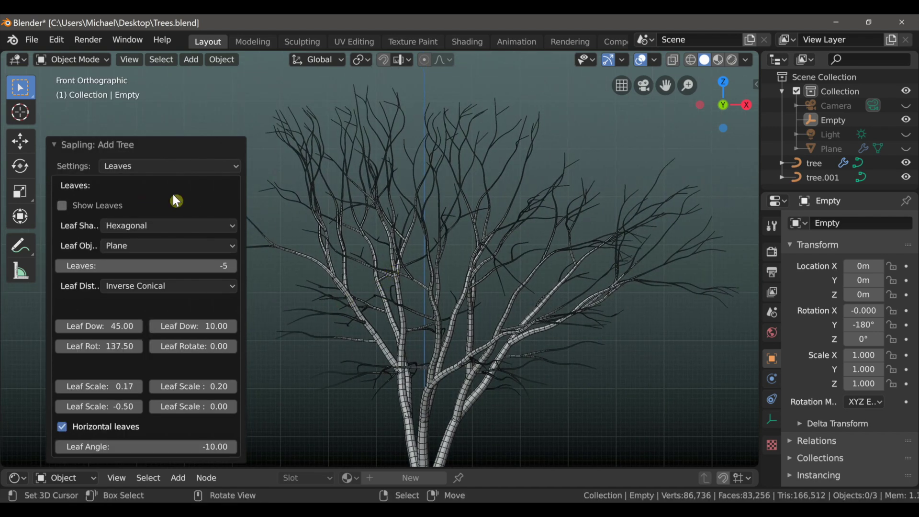
pyautogui.click(62, 205)
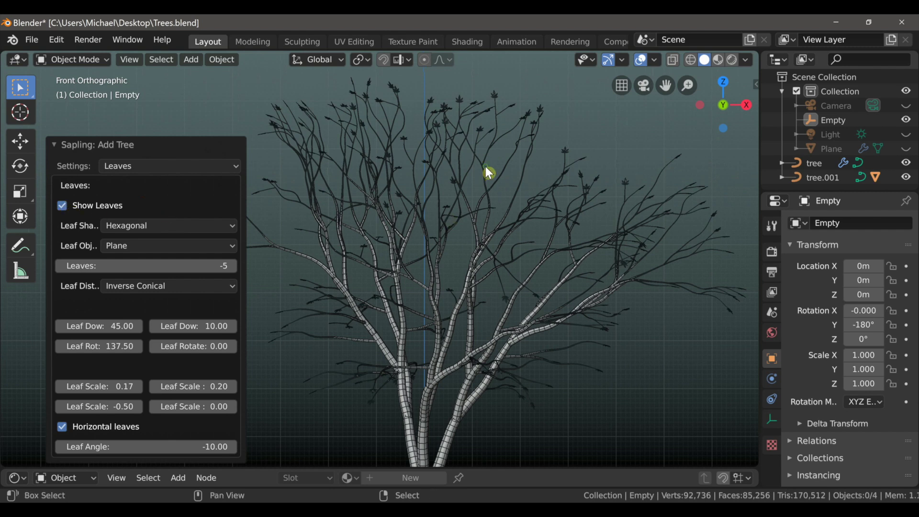
pyautogui.scroll(4, 492, 211)
pyautogui.scroll(5, 498, 272)
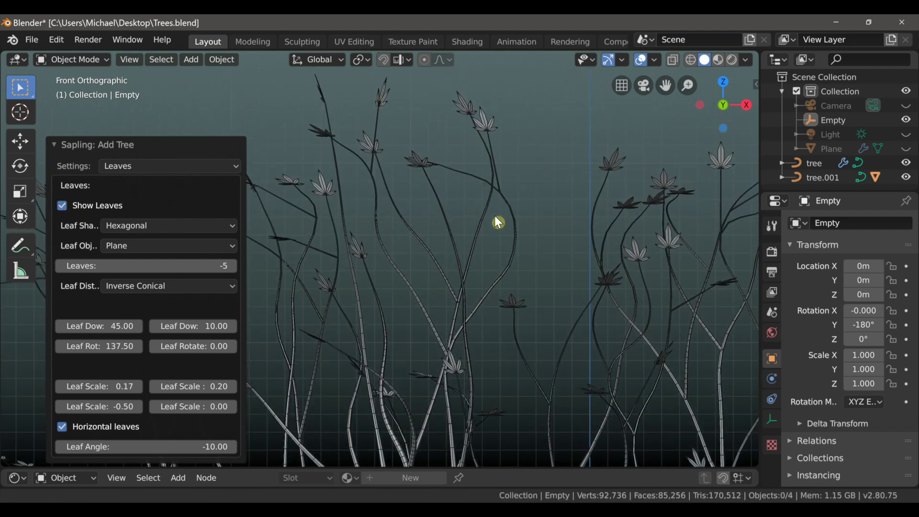
pyautogui.keyDown('ctrl'); pyautogui.moveTo(521, 287); pyautogui.dragTo(524, 247, button='middle'); pyautogui.keyUp('ctrl')
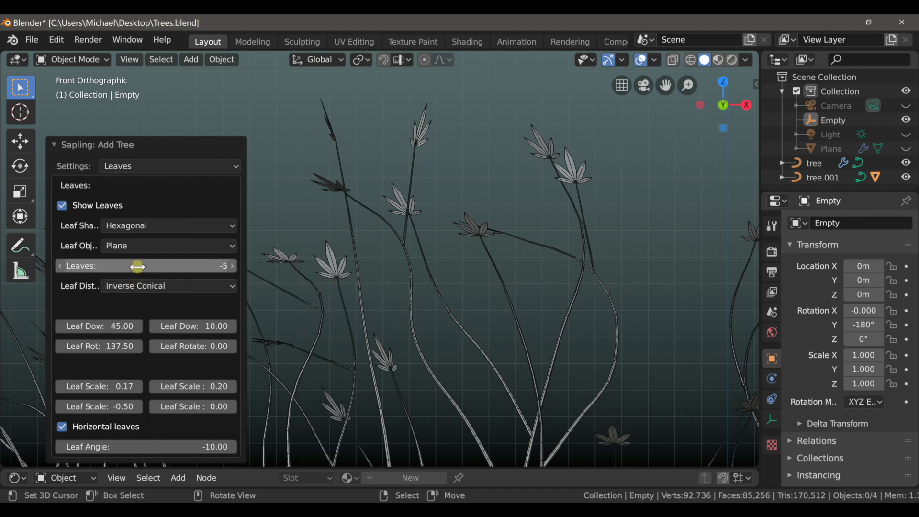
pyautogui.scroll(-4, 441, 267)
pyautogui.moveTo(146, 266); pyautogui.dragTo(218, 265)
pyautogui.moveTo(278, 266); pyautogui.dragTo(349, 266)
pyautogui.press('Escape')
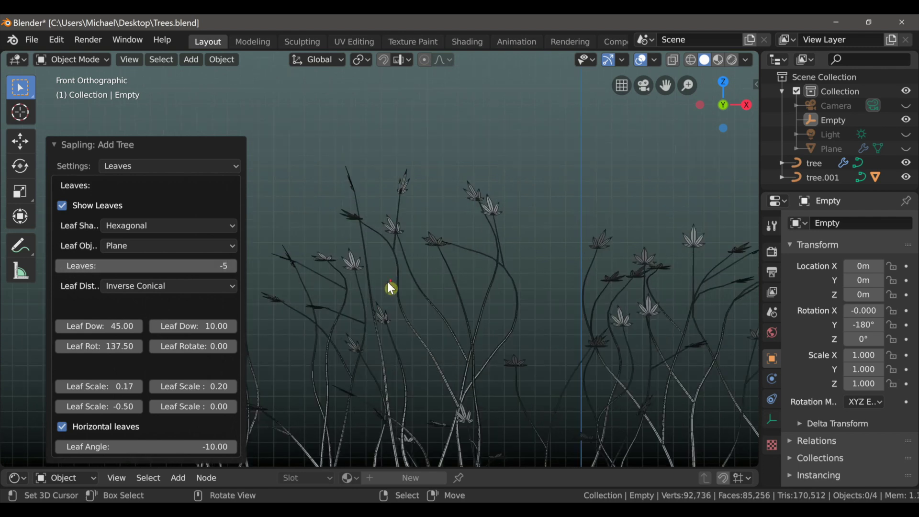
# - Set the number of leaves to -4 and the leaf shape to Rectangular
pyautogui.scroll(2, 386, 282)
pyautogui.scroll(3, 452, 263)
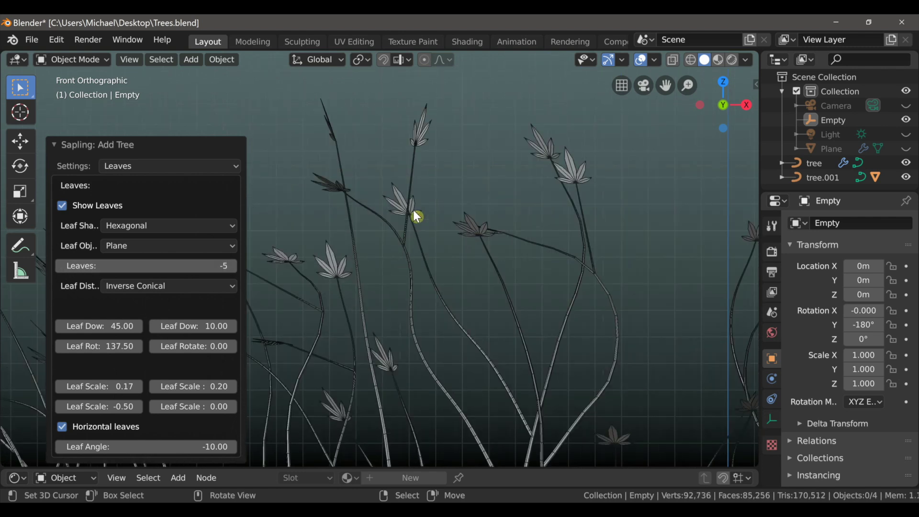
pyautogui.click(61, 266)
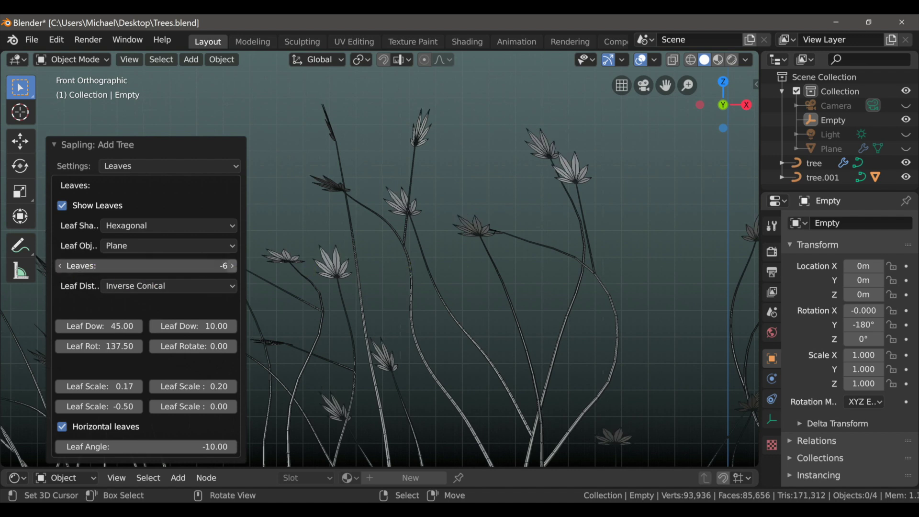
pyautogui.click(232, 266)
pyautogui.click(232, 266)
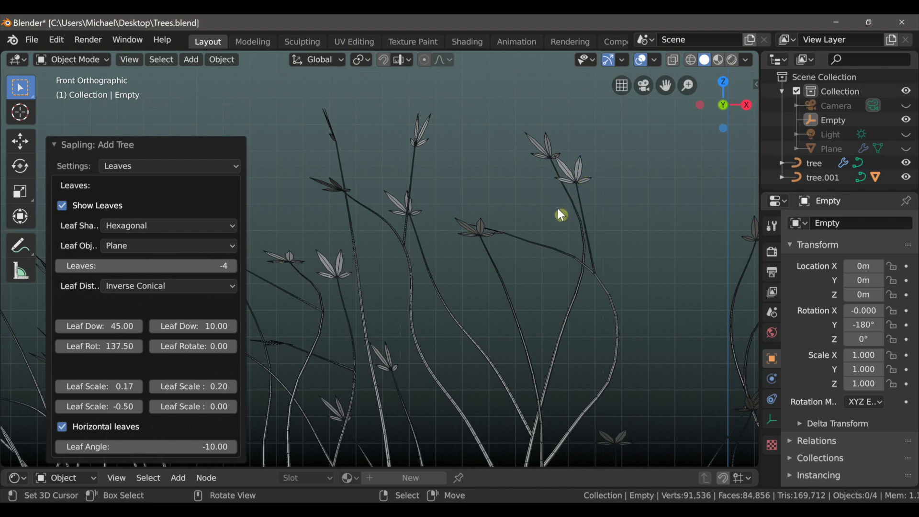
pyautogui.click(168, 226)
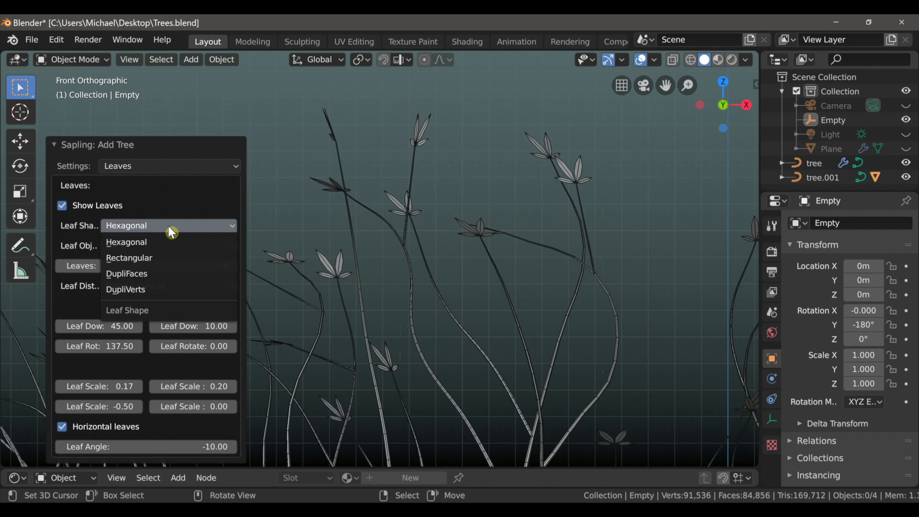
pyautogui.click(166, 257)
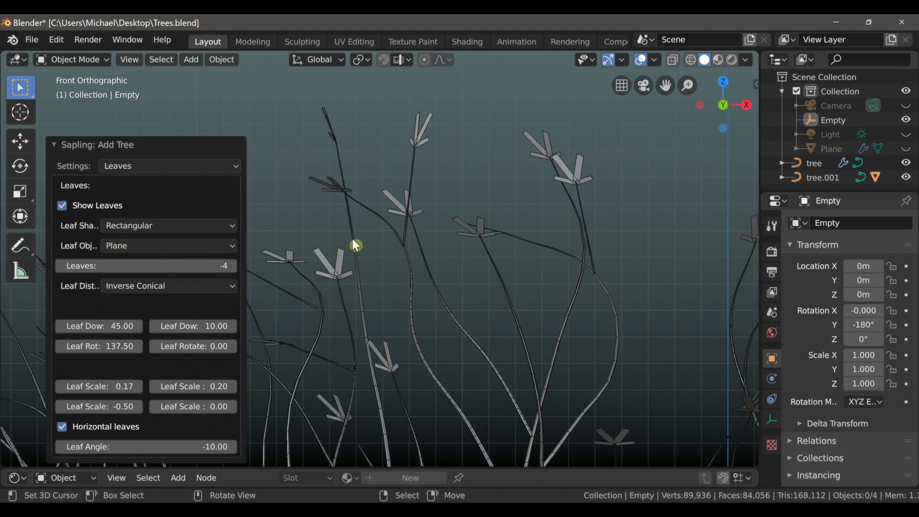
# - Widen the rectangular leaves by setting their horizontal leaf scale to 0.5
pyautogui.scroll(3, 364, 283)
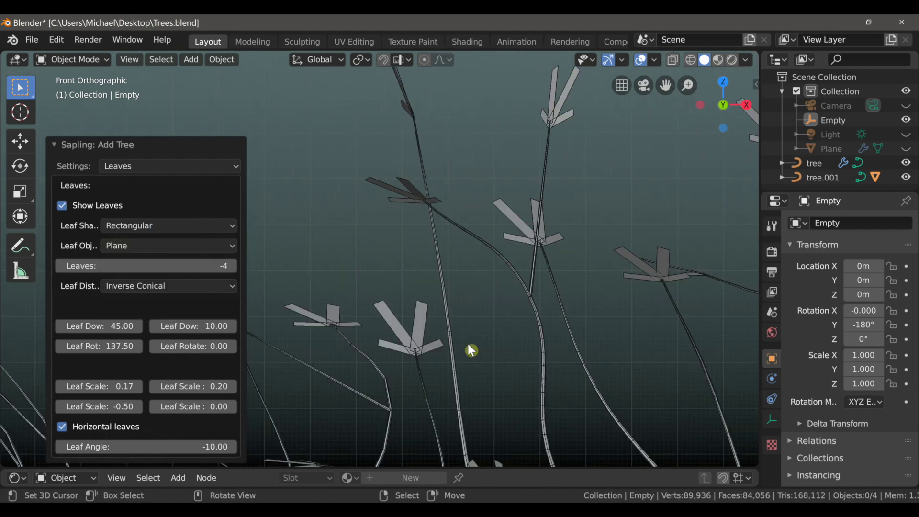
pyautogui.scroll(2, 471, 342)
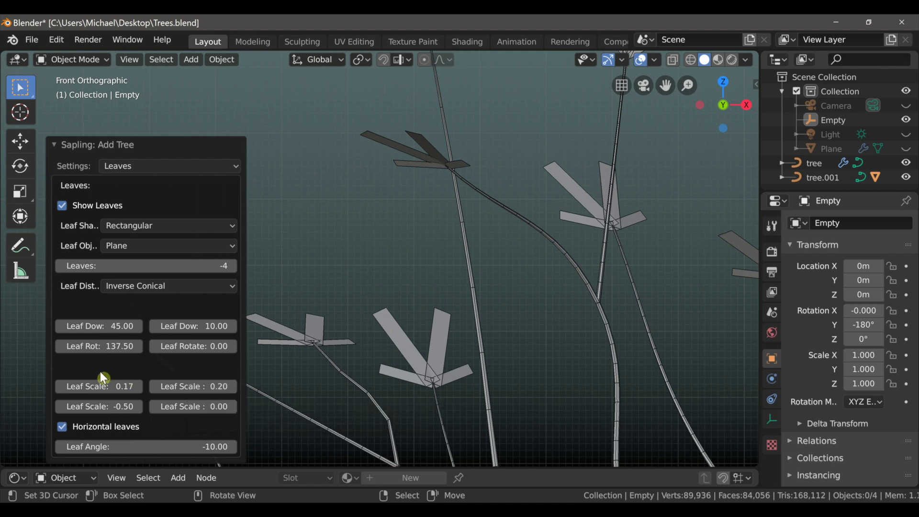
pyautogui.click(218, 386)
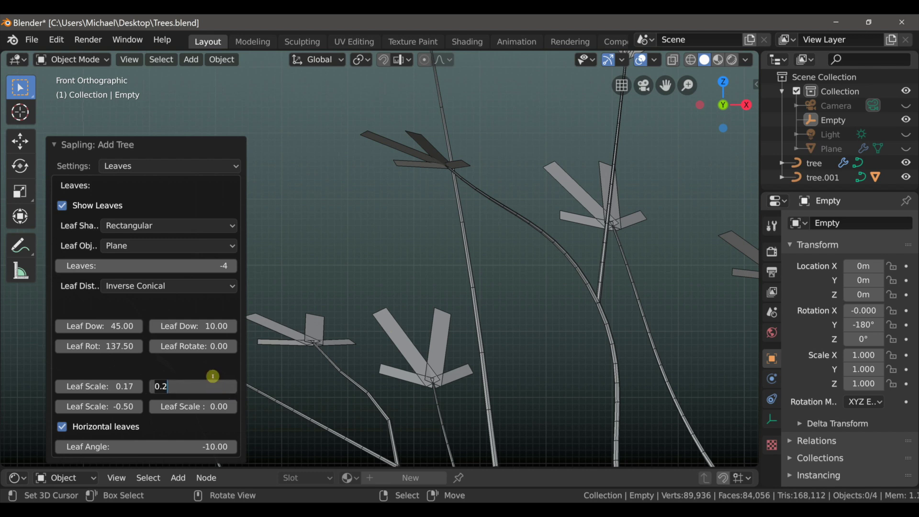
pyautogui.press('BackSpace')
pyautogui.write('5')
pyautogui.press('Return')
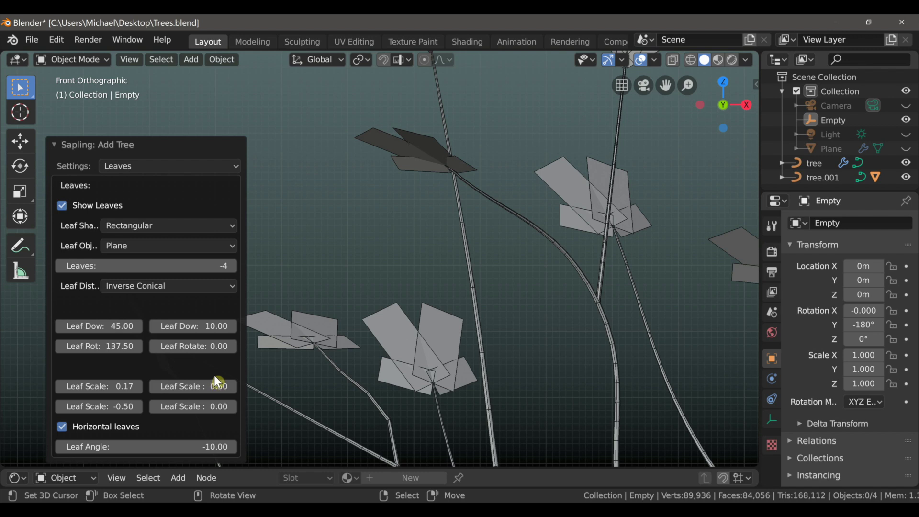
# - Enlarge the leaves overall, trying a leaf scale of 0.4 and settling on 0.3
pyautogui.click(102, 386)
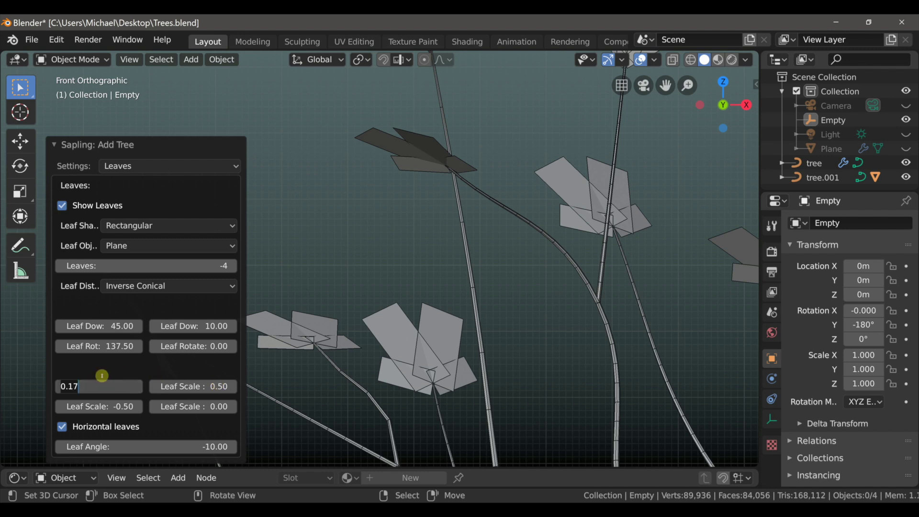
pyautogui.write('.4')
pyautogui.press('Return')
pyautogui.click(106, 381)
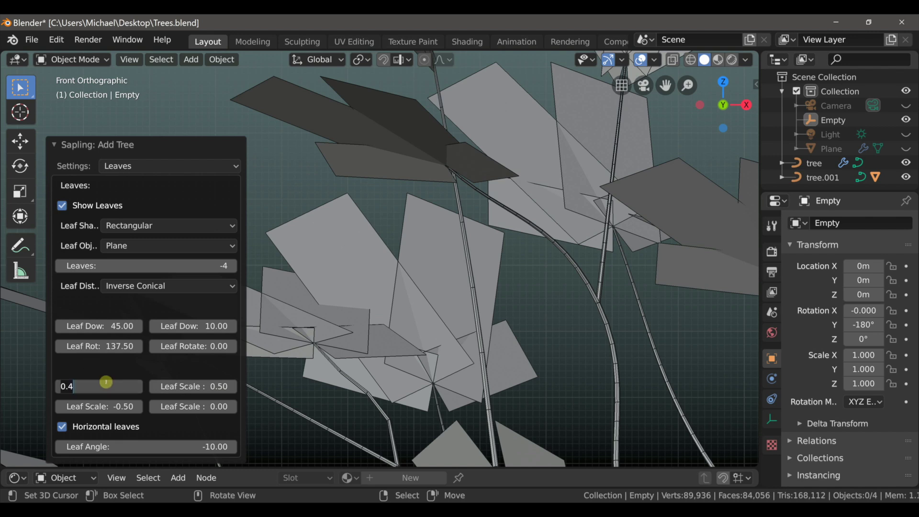
pyautogui.write('.3')
pyautogui.press('Return')
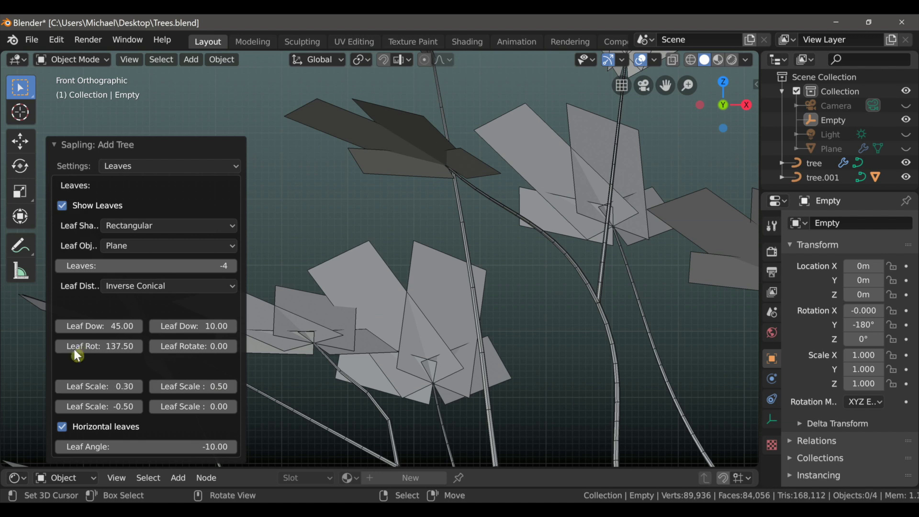
# - Tilt the leaves by setting the leaf angle to about -31, and inspect the crown
pyautogui.scroll(-8, 421, 307)
pyautogui.keyDown('shift'); pyautogui.moveTo(426, 321); pyautogui.dragTo(439, 244, button='middle'); pyautogui.keyUp('shift')
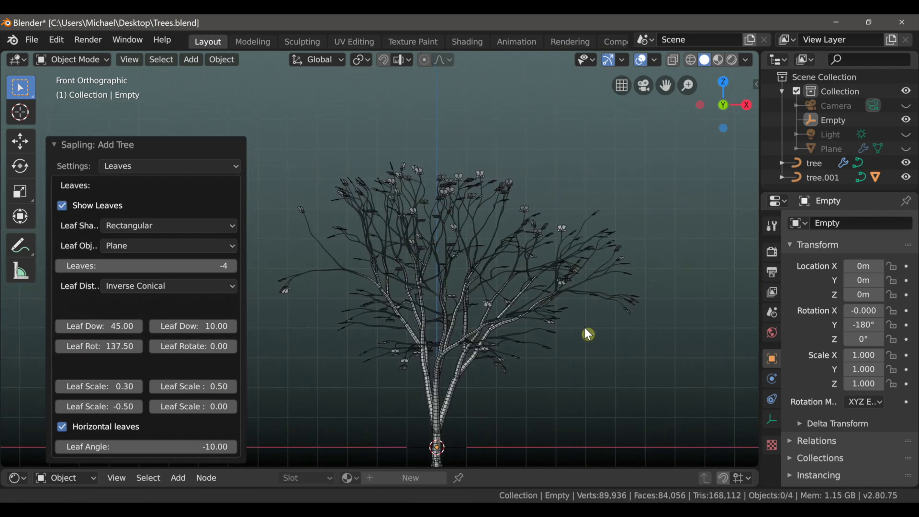
pyautogui.keyDown('shift'); pyautogui.moveTo(584, 327); pyautogui.dragTo(586, 322, button='middle'); pyautogui.keyUp('shift')
pyautogui.scroll(4, 585, 325)
pyautogui.keyDown('shift'); pyautogui.moveTo(496, 293); pyautogui.dragTo(487, 358, button='middle'); pyautogui.keyUp('shift')
pyautogui.scroll(3, 480, 343)
pyautogui.keyDown('shift'); pyautogui.moveTo(470, 327); pyautogui.dragTo(654, 309, button='middle'); pyautogui.keyUp('shift')
pyautogui.scroll(4, 653, 311)
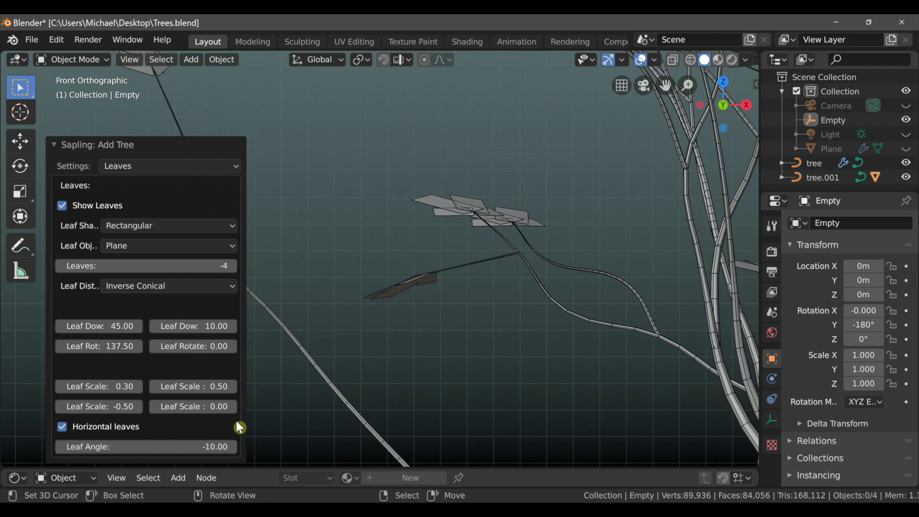
pyautogui.moveTo(206, 446); pyautogui.dragTo(61, 447)
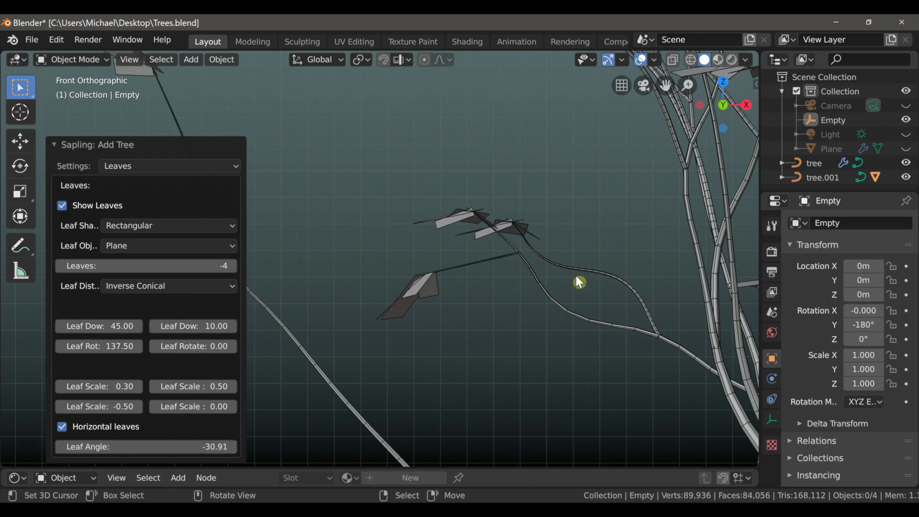
pyautogui.scroll(-8, 579, 283)
pyautogui.keyDown('shift'); pyautogui.moveTo(527, 235); pyautogui.dragTo(460, 216, button='middle'); pyautogui.keyUp('shift')
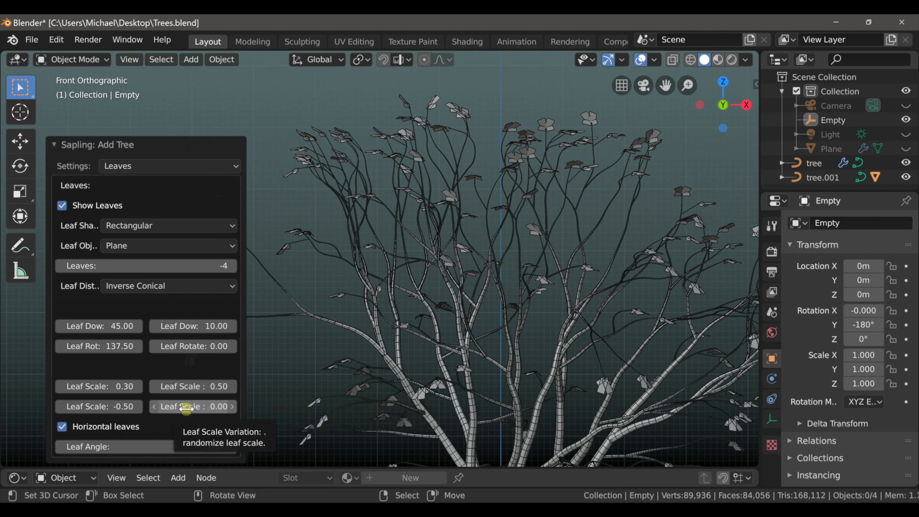
# - Randomize the leaf sizes by setting the leaf scale variation to 0.30
pyautogui.keyDown('shift'); pyautogui.moveTo(508, 206); pyautogui.dragTo(450, 283, button='middle'); pyautogui.keyUp('shift')
pyautogui.scroll(5, 450, 282)
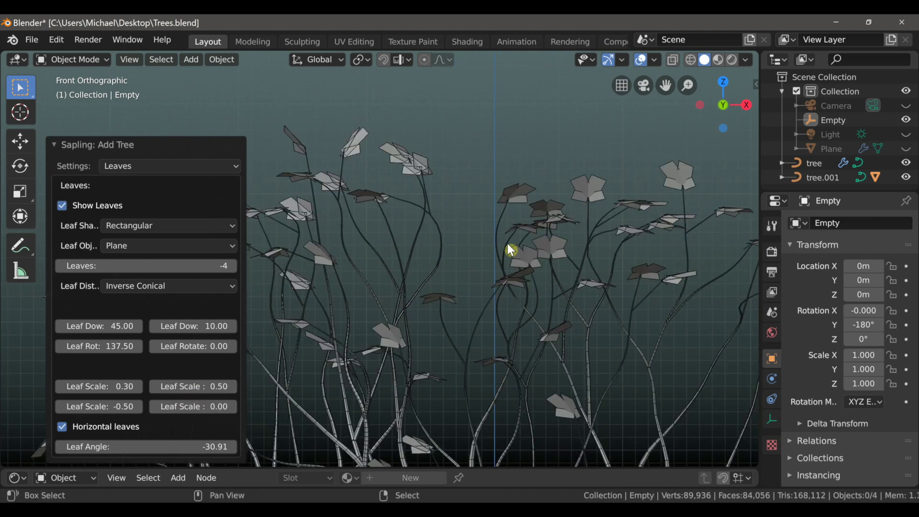
pyautogui.scroll(2, 431, 274)
pyautogui.keyDown('shift'); pyautogui.moveTo(513, 243); pyautogui.dragTo(413, 272, button='middle'); pyautogui.keyUp('shift')
pyautogui.scroll(2, 411, 268)
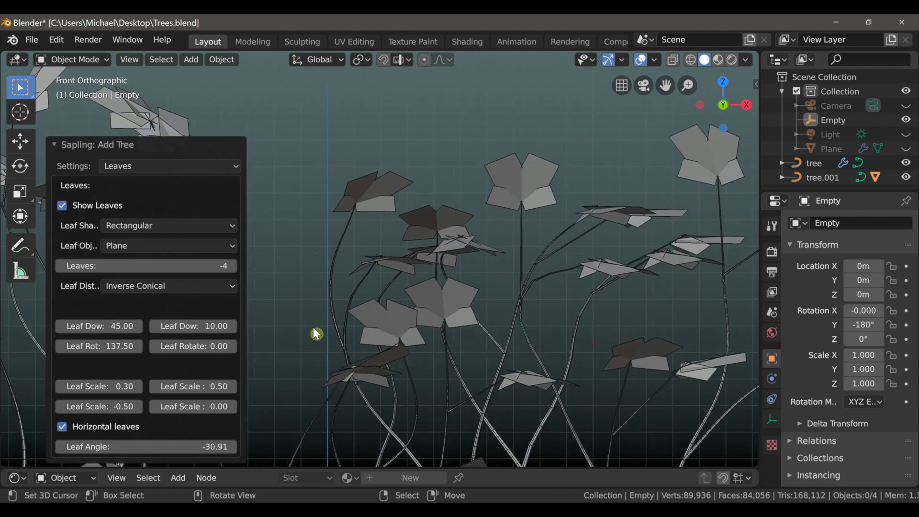
pyautogui.moveTo(174, 407); pyautogui.dragTo(221, 406)
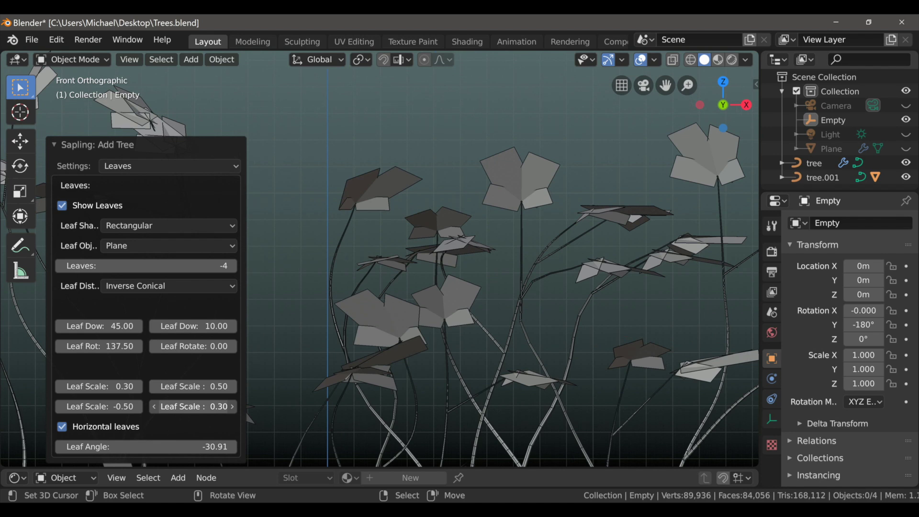
pyautogui.moveTo(220, 406)
pyautogui.mouseDown()
pyautogui.moveTo(235, 406)
pyautogui.moveTo(222, 406)
pyautogui.mouseUp()
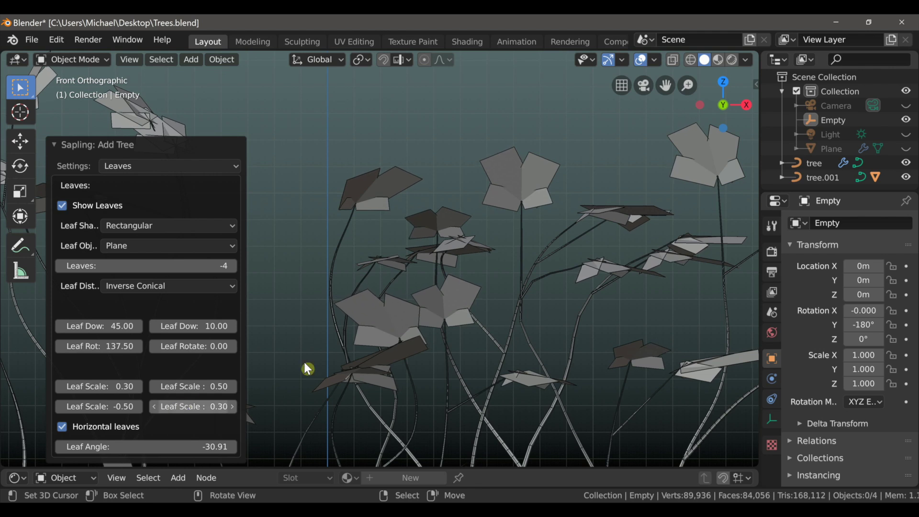
# - Set the first-level vertical attraction in the Branch Growth settings to -0.45
pyautogui.scroll(-12, 501, 302)
pyautogui.keyDown('shift'); pyautogui.moveTo(464, 331); pyautogui.dragTo(528, 270, button='middle'); pyautogui.keyUp('shift')
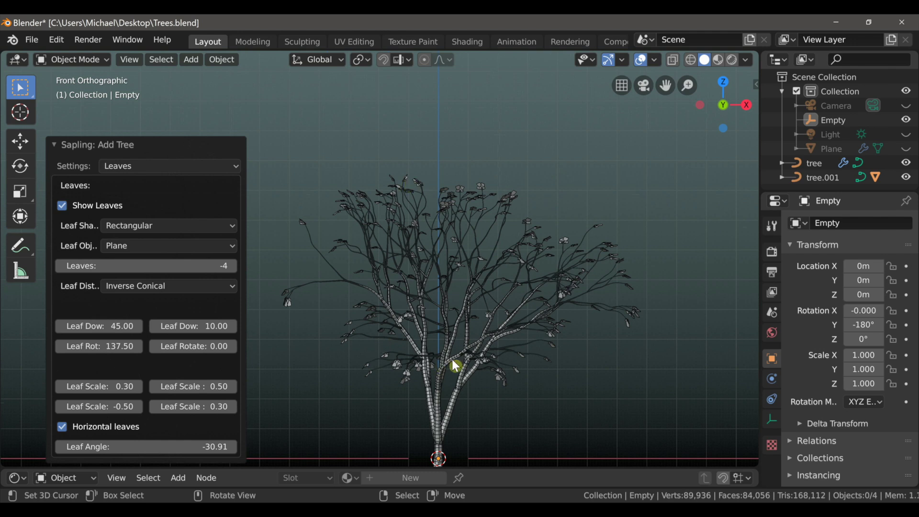
pyautogui.keyDown('shift'); pyautogui.moveTo(486, 353); pyautogui.dragTo(475, 322, button='middle'); pyautogui.keyUp('shift')
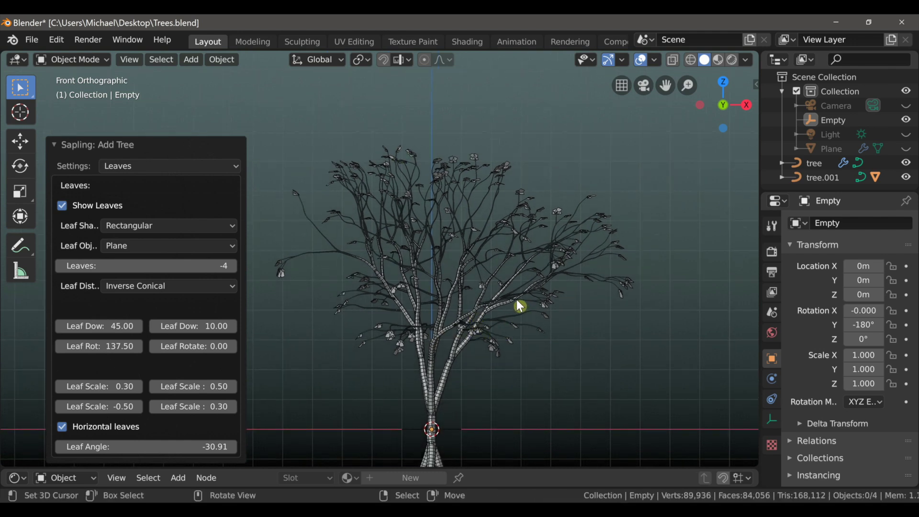
pyautogui.click(189, 167)
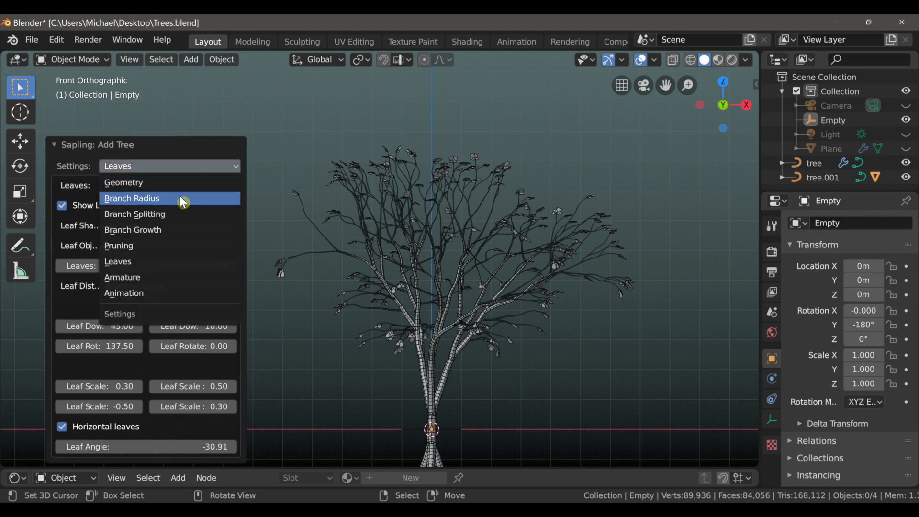
pyautogui.click(180, 231)
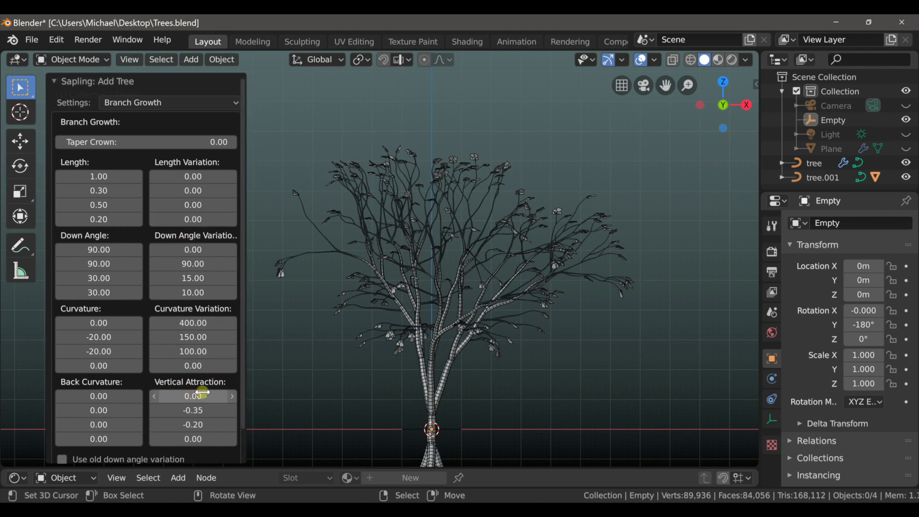
pyautogui.moveTo(196, 397); pyautogui.dragTo(178, 396)
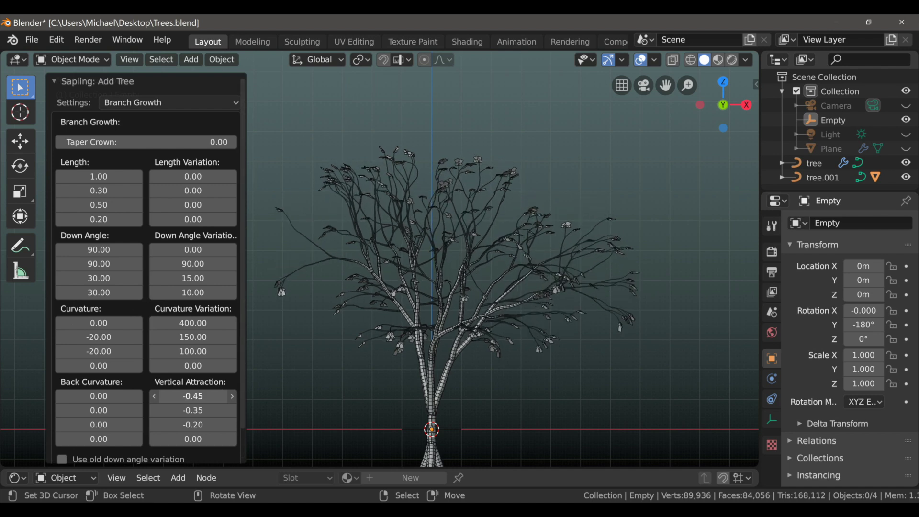
# - Raise the number of branch levels in the Branch Splitting settings to 4
pyautogui.scroll(-3, 383, 325)
pyautogui.moveTo(390, 316); pyautogui.dragTo(415, 318, button='middle')
pyautogui.scroll(2, 452, 286)
pyautogui.scroll(3, 452, 286)
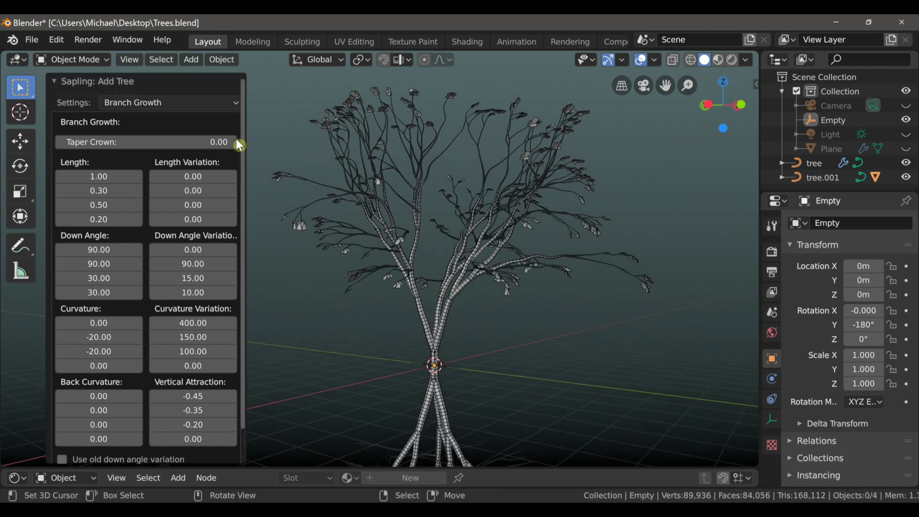
pyautogui.click(217, 102)
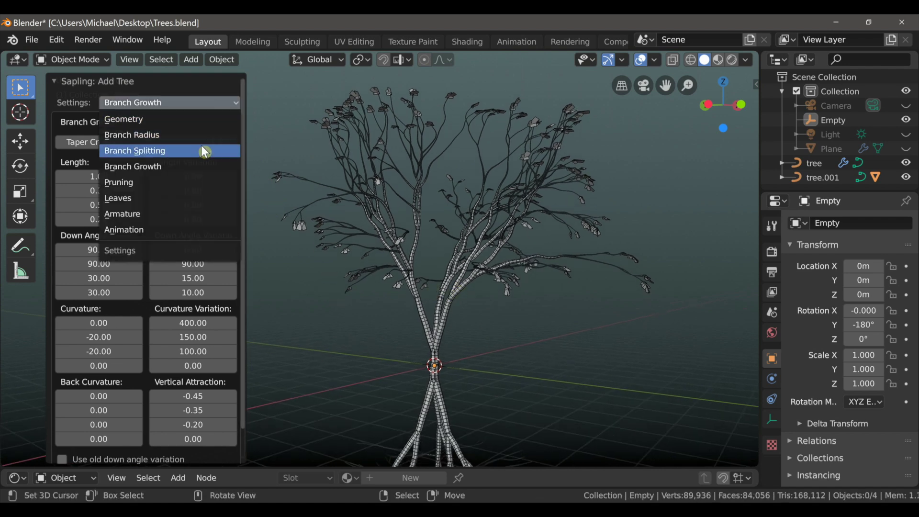
pyautogui.click(165, 152)
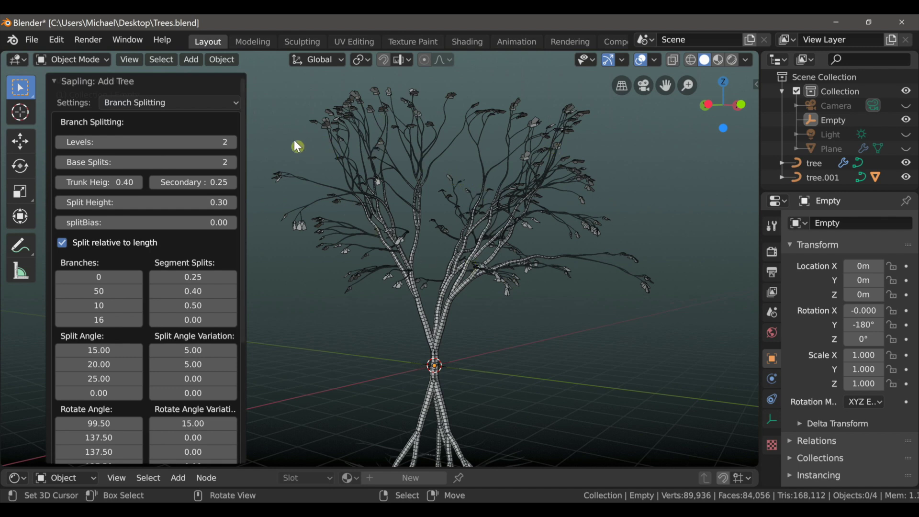
pyautogui.click(233, 141)
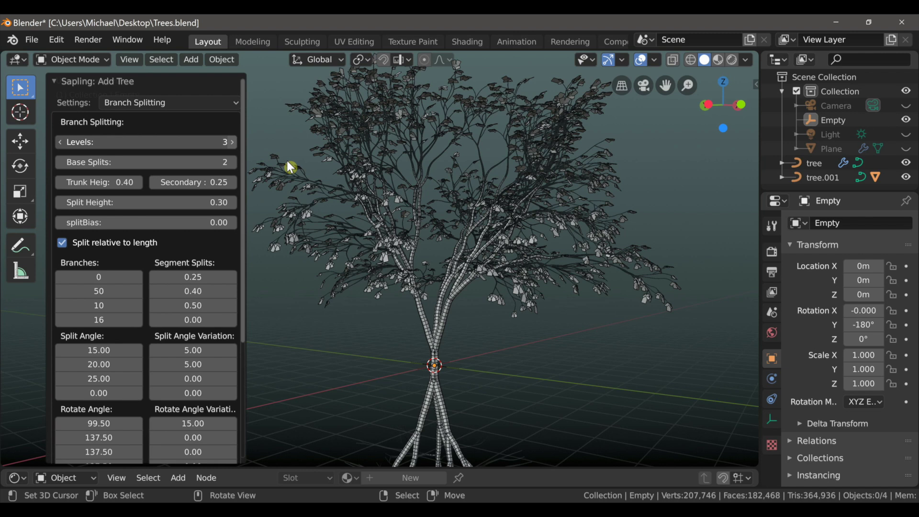
pyautogui.click(233, 142)
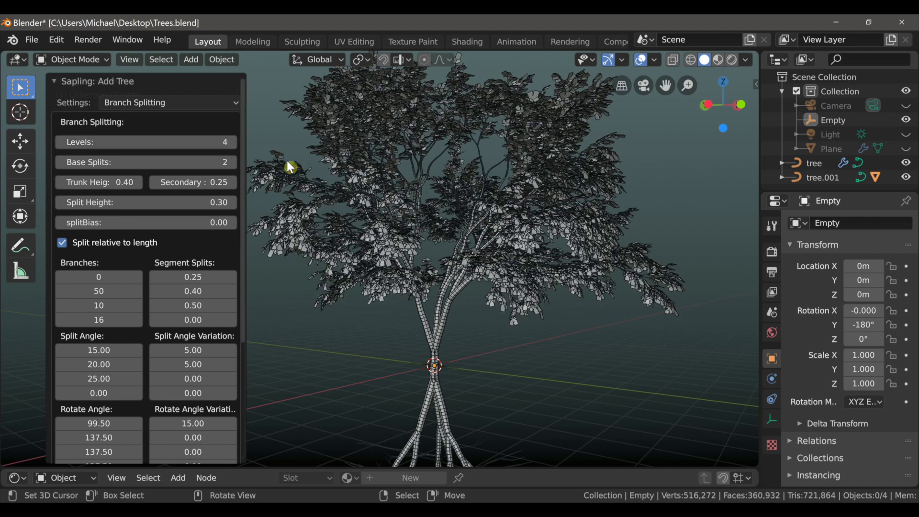
# - Select the upper tree in front view and try moving it sideways away from the roots
pyautogui.moveTo(289, 166); pyautogui.dragTo(437, 279, button='middle')
pyautogui.press('KP_1')
pyautogui.scroll(2, 443, 249)
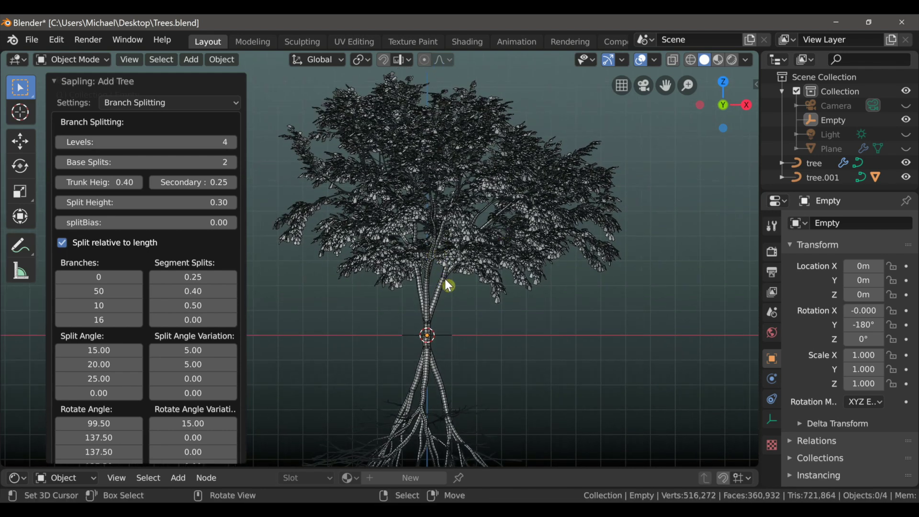
pyautogui.scroll(2, 448, 285)
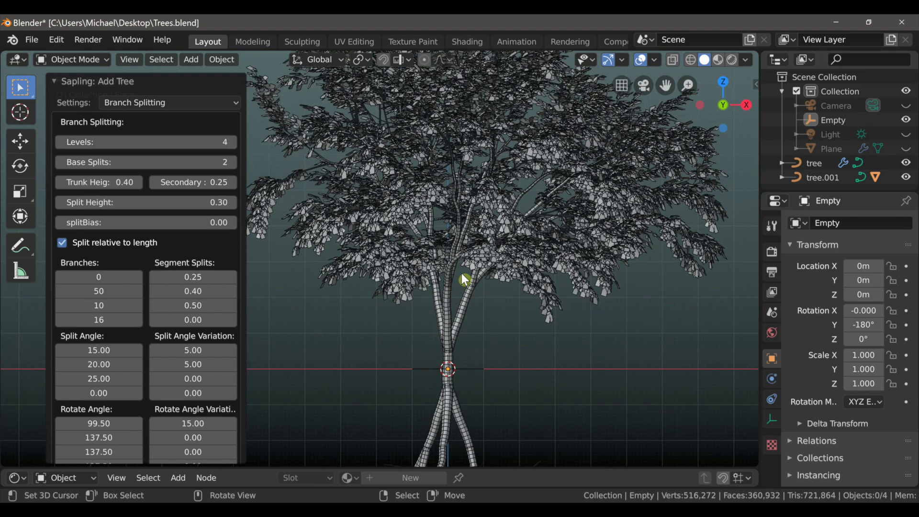
pyautogui.scroll(1, 473, 260)
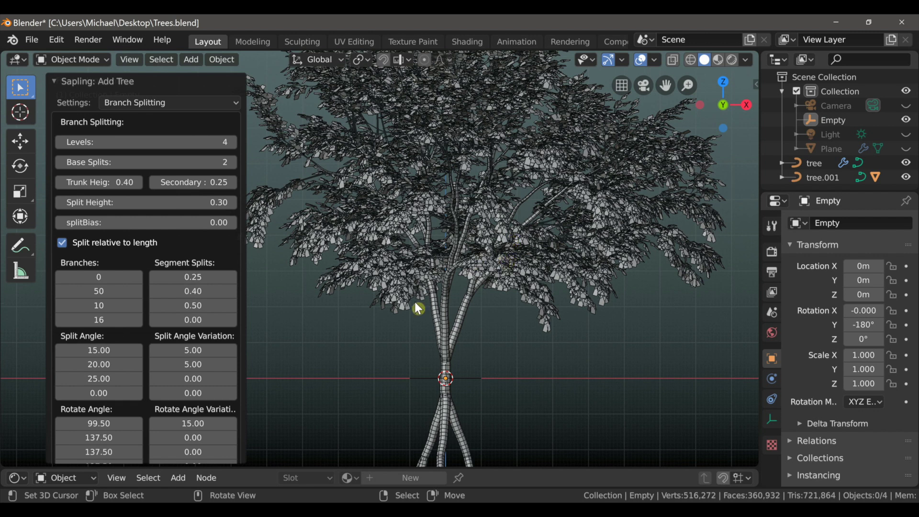
pyautogui.click(443, 314)
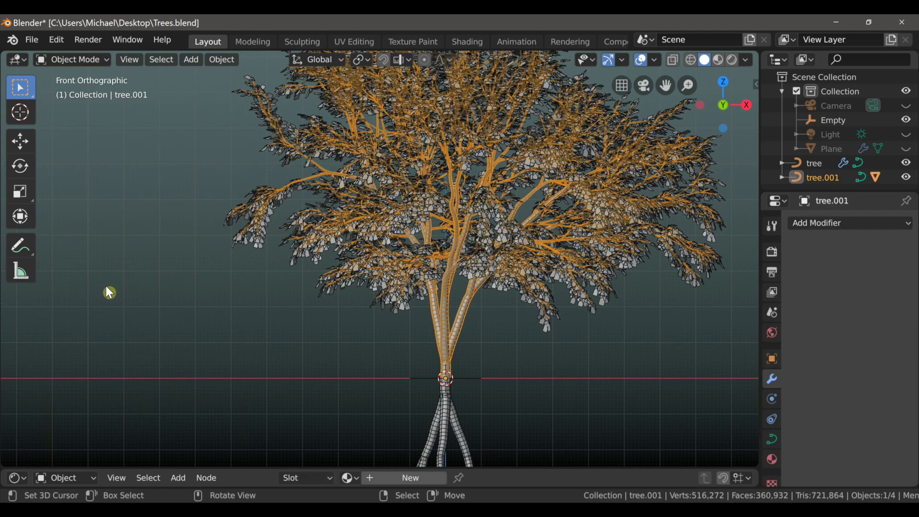
pyautogui.keyDown('shift'); pyautogui.moveTo(418, 281); pyautogui.dragTo(382, 284, button='middle'); pyautogui.keyUp('shift')
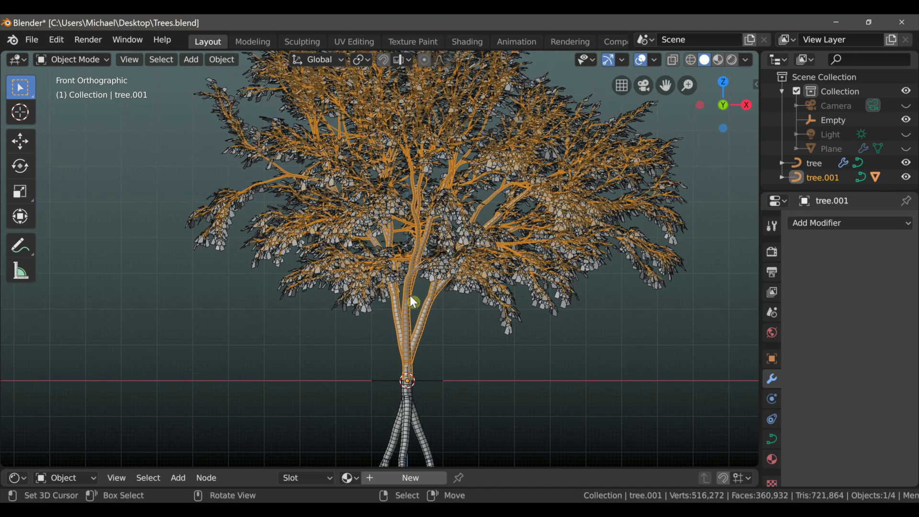
pyautogui.press('g')
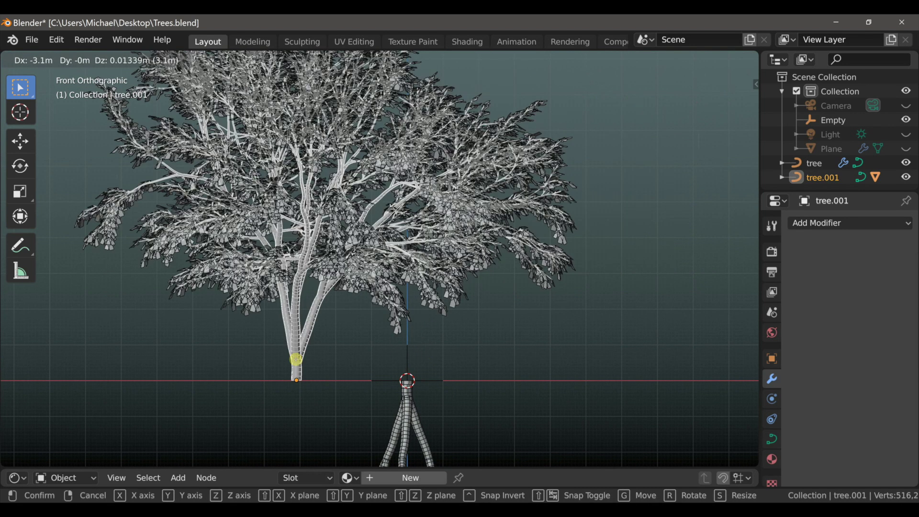
pyautogui.click(397, 361)
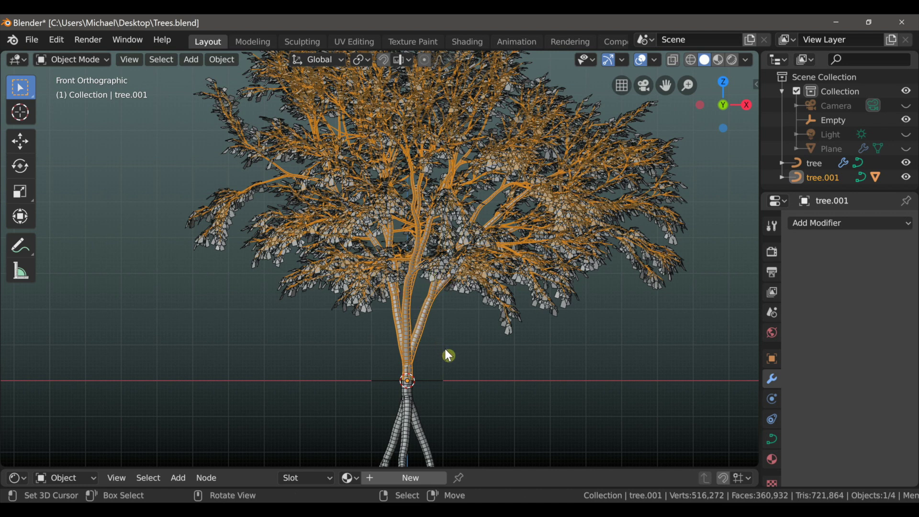
# - Parent the upper tree to the root tree using the Object option
pyautogui.scroll(4, 452, 287)
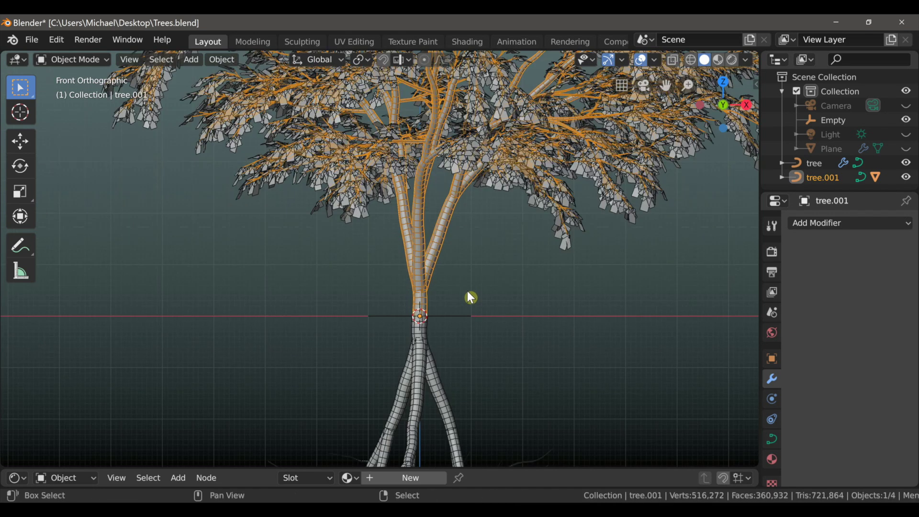
pyautogui.keyDown('shift'); pyautogui.moveTo(467, 290); pyautogui.dragTo(453, 279, button='middle'); pyautogui.keyUp('shift')
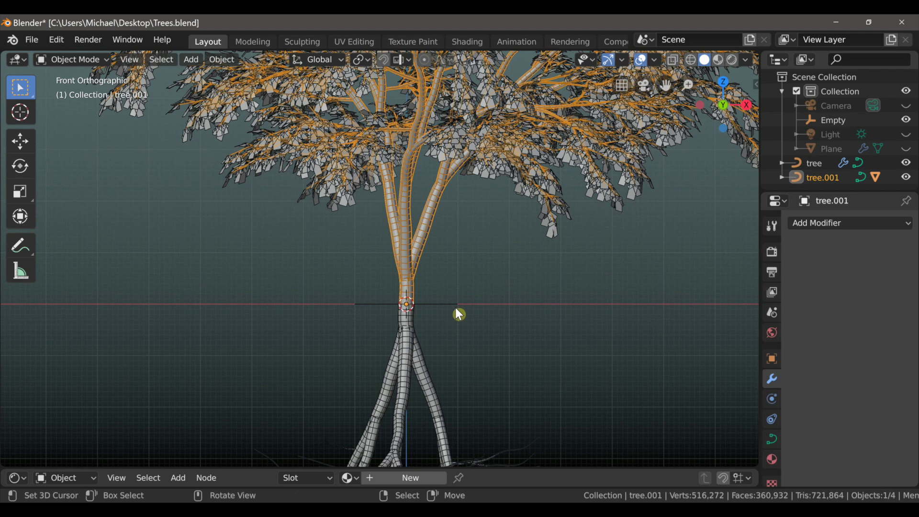
pyautogui.click(553, 225)
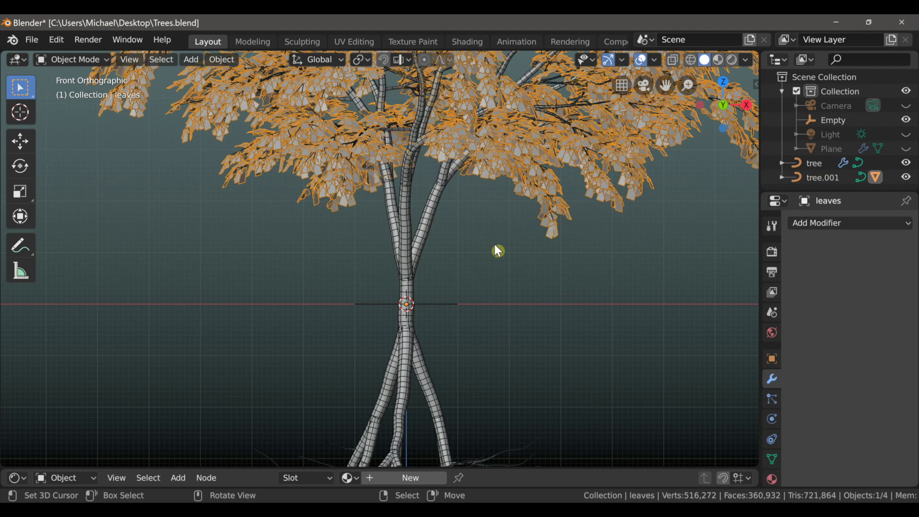
pyautogui.click(422, 244)
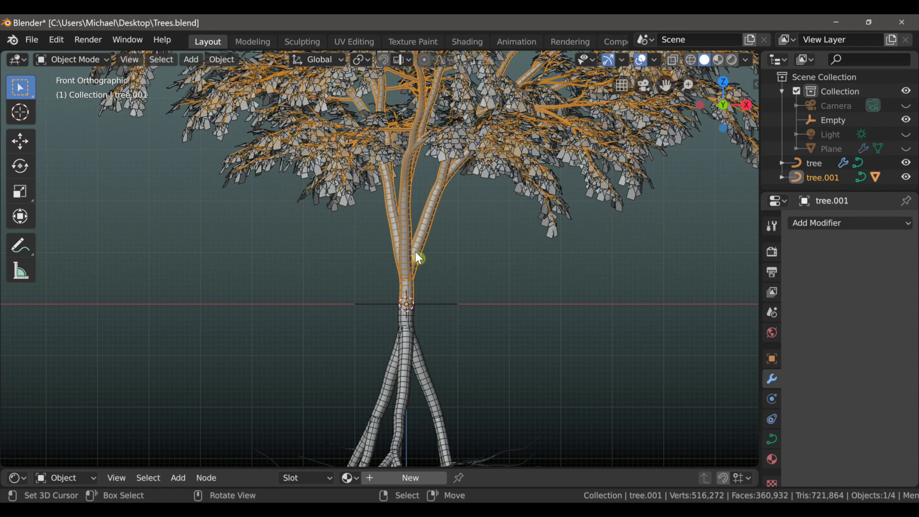
pyautogui.keyDown('shift'); pyautogui.click(411, 326); pyautogui.keyUp('shift')
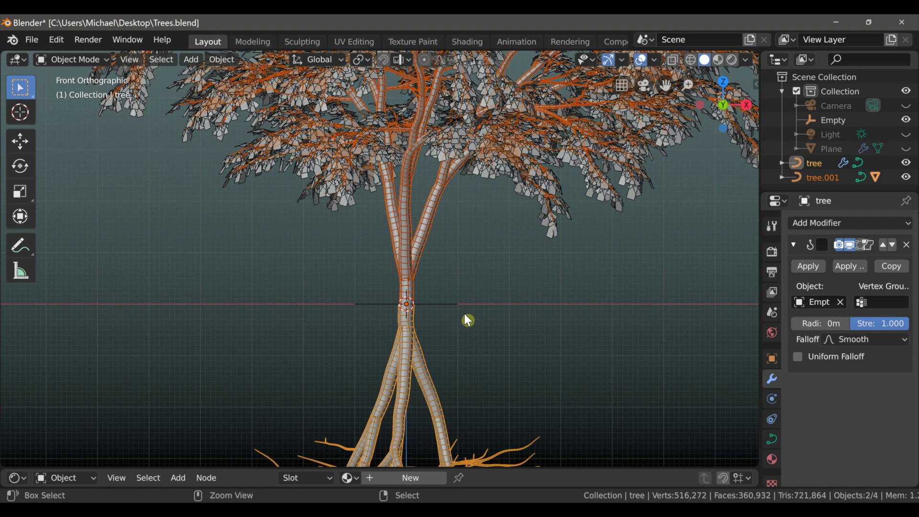
pyautogui.hotkey('ctrl', 'p')
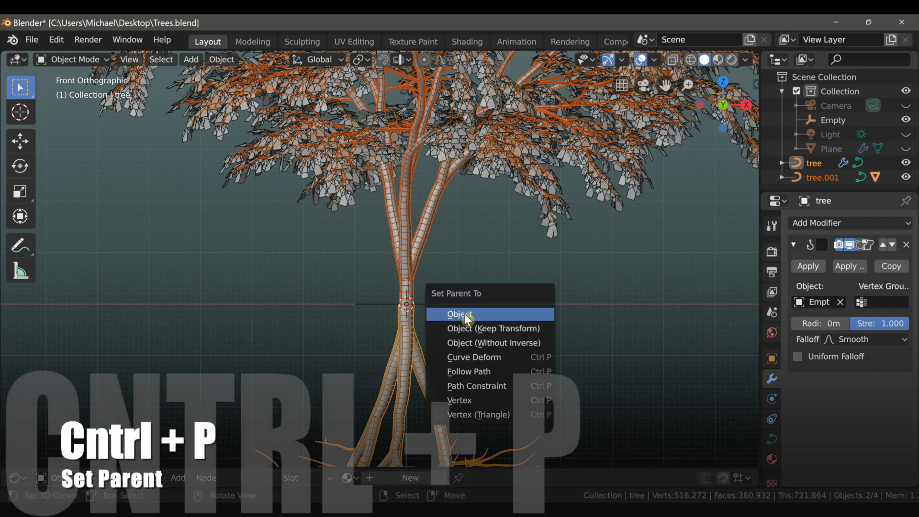
pyautogui.click(493, 313)
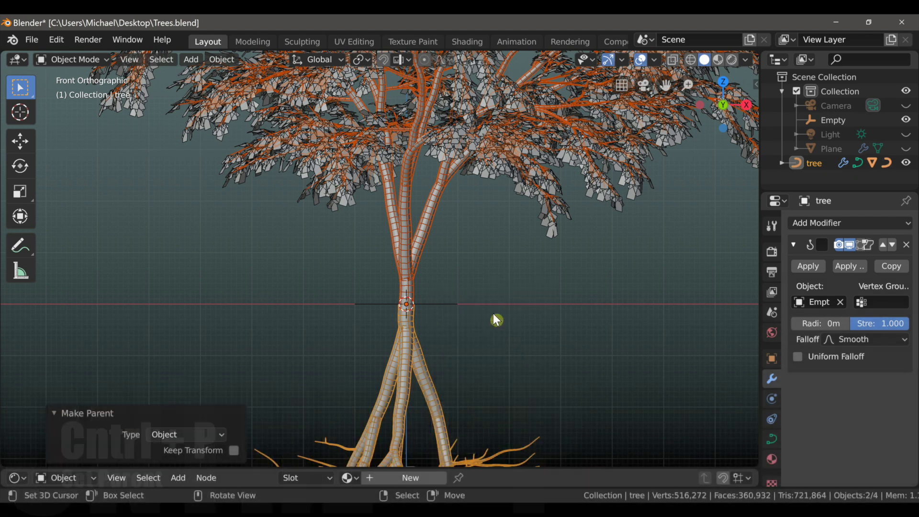
# - Try moving only the root tree to test the parenting with the upper tree
pyautogui.click(421, 374)
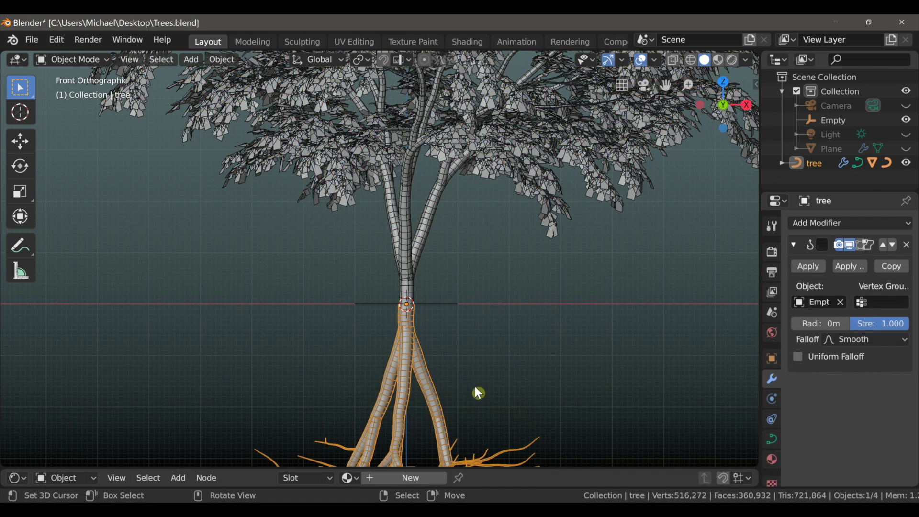
pyautogui.press('g')
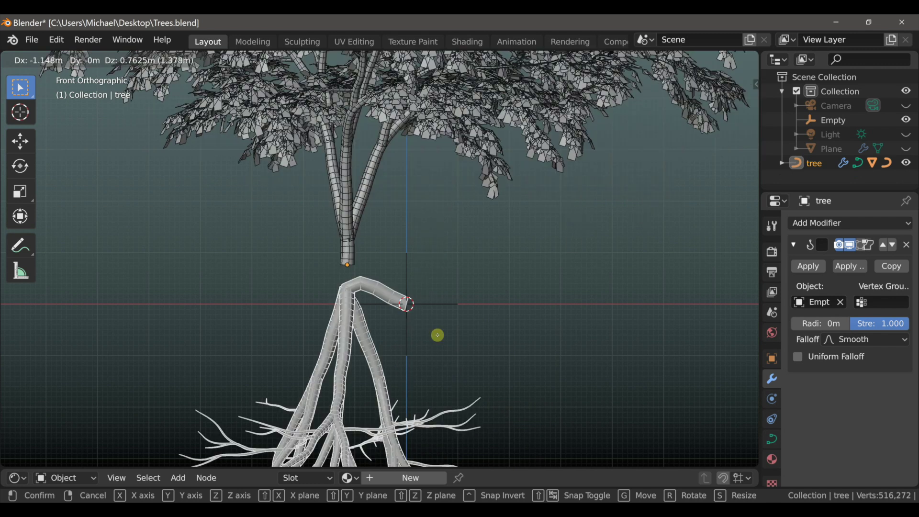
pyautogui.click(443, 313)
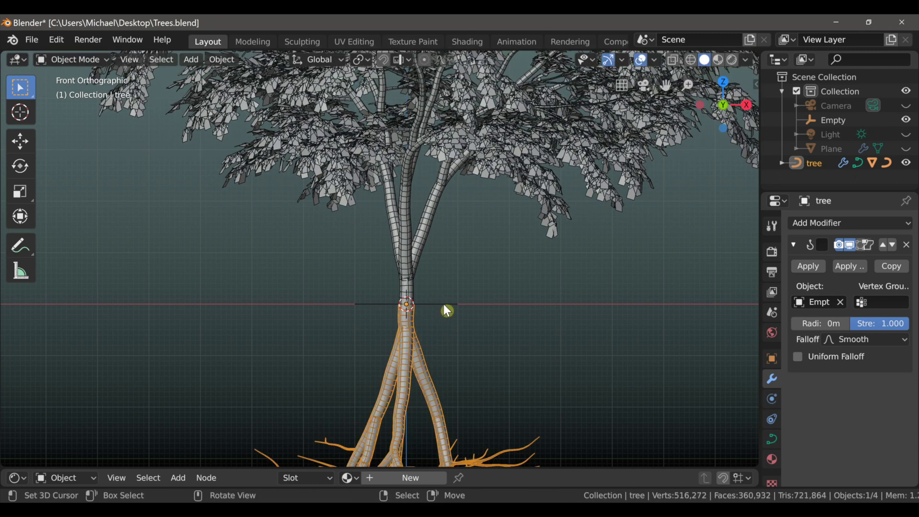
# - Parent the hook's empty to the root tree using the Object option, and test it with a cancelled move
pyautogui.click(444, 305)
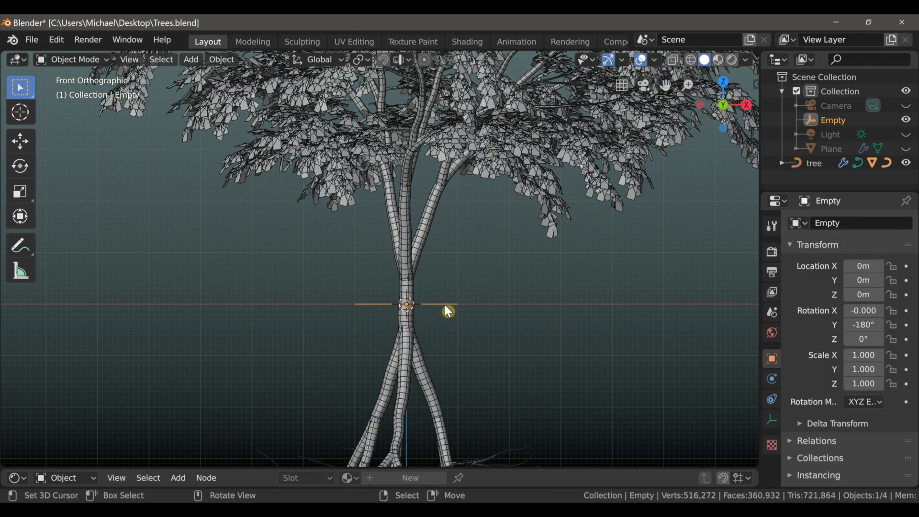
pyautogui.keyDown('shift'); pyautogui.click(410, 335); pyautogui.keyUp('shift')
pyautogui.hotkey('ctrl', 'p')
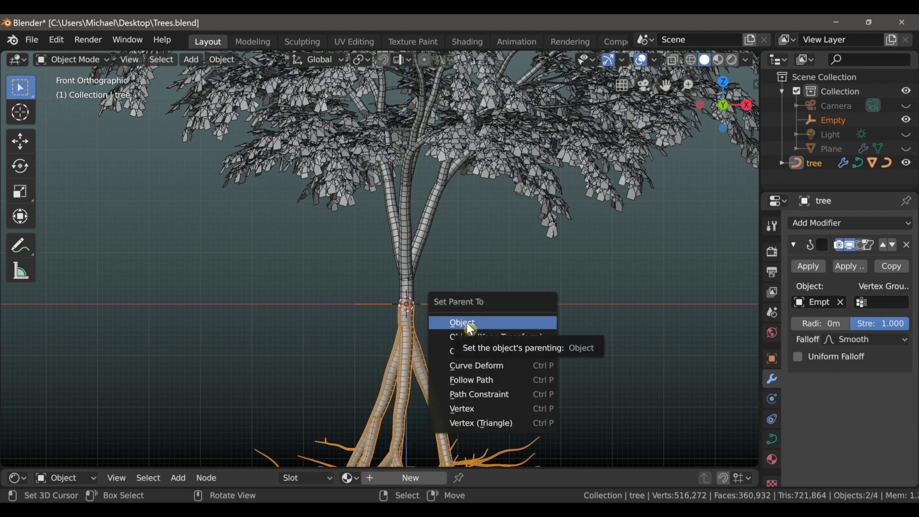
pyautogui.click(501, 325)
pyautogui.press('g')
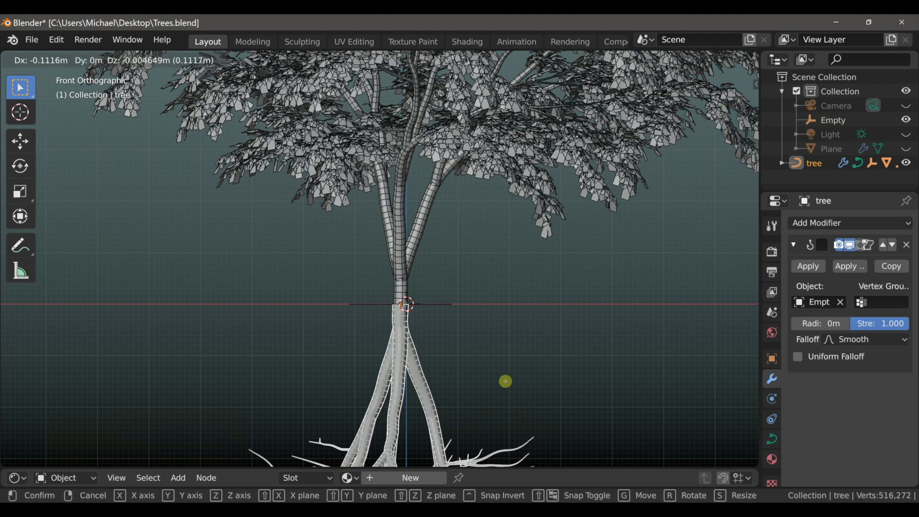
pyautogui.press('Escape')
pyautogui.scroll(-4, 539, 357)
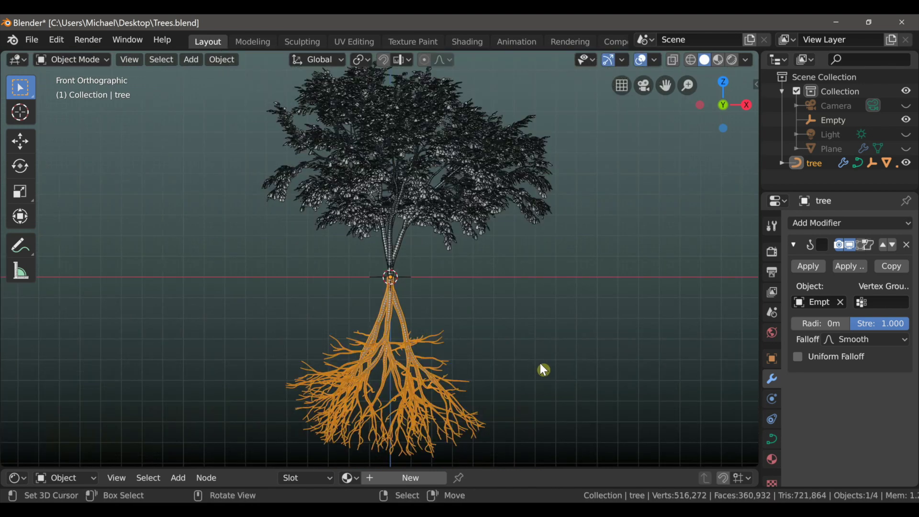
# - Try moving the root tree and the hook's empty separately to test the parenting
pyautogui.press('g')
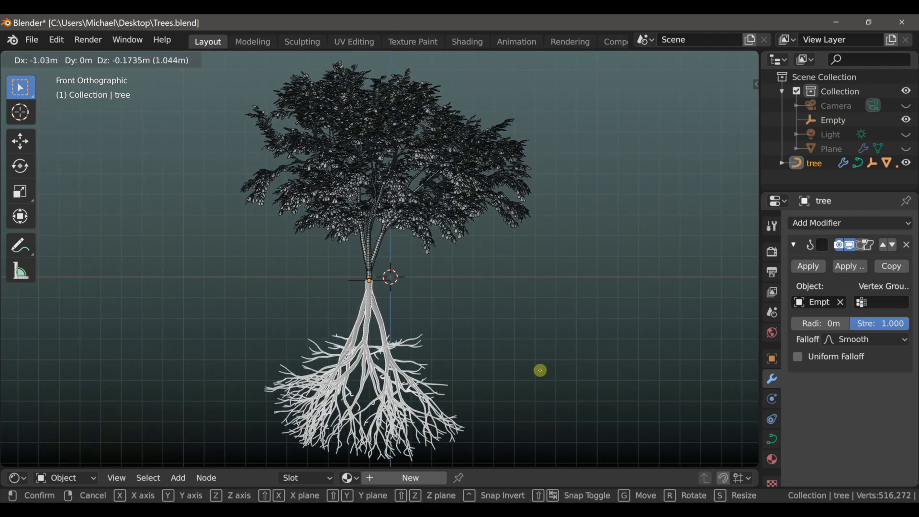
pyautogui.rightClick(542, 359)
pyautogui.scroll(2, 532, 353)
pyautogui.rightClick(425, 288)
pyautogui.press('g')
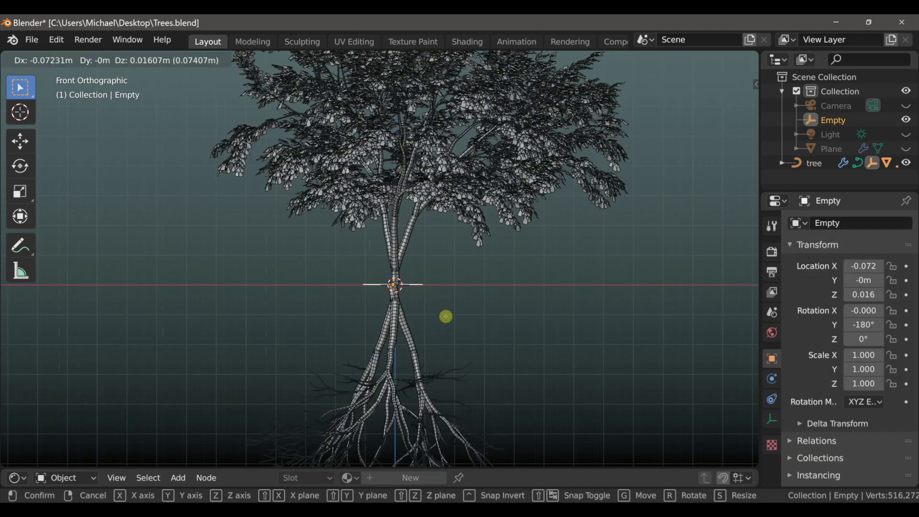
pyautogui.press('Escape')
pyautogui.scroll(-3, 451, 323)
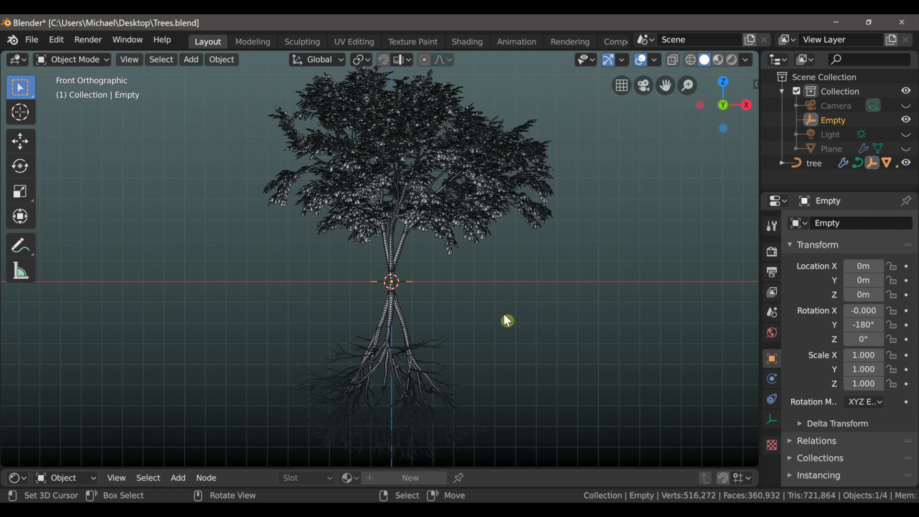
# - Save the file and unhide every hidden object except the light
pyautogui.hotkey('ctrl', 's')
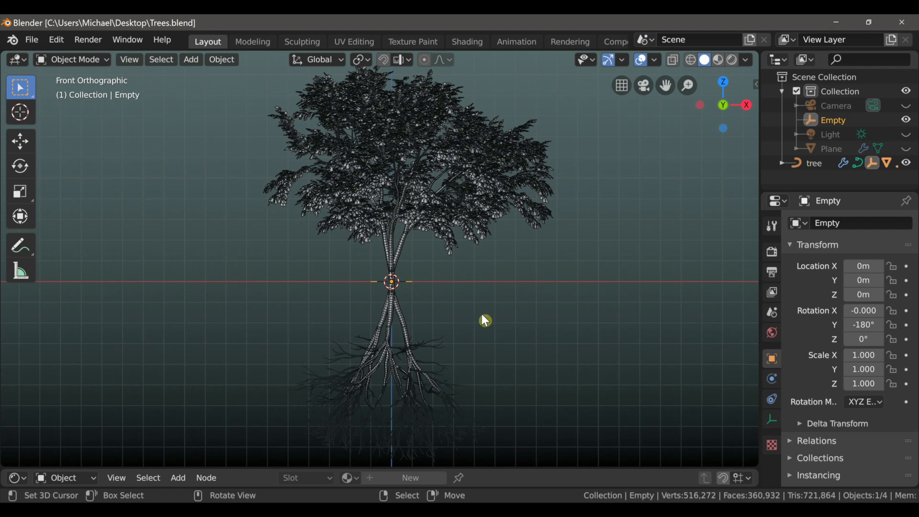
pyautogui.hotkey('alt', 'h')
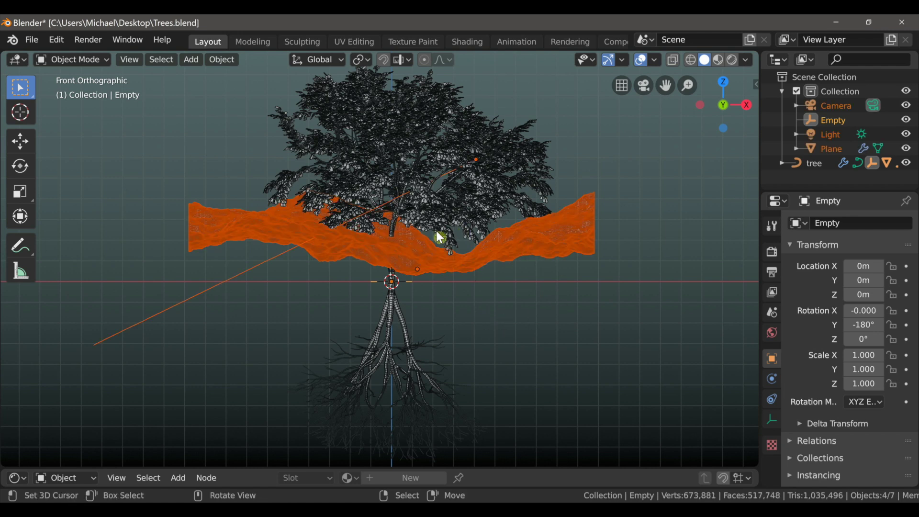
pyautogui.click(252, 270)
pyautogui.press('h')
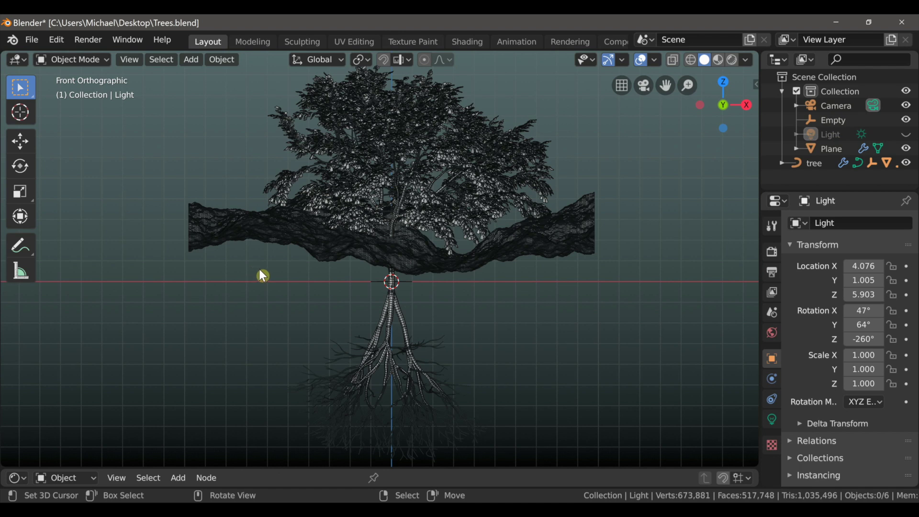
pyautogui.keyDown('shift'); pyautogui.moveTo(281, 290); pyautogui.dragTo(277, 297, button='middle'); pyautogui.keyUp('shift')
pyautogui.keyDown('shift'); pyautogui.moveTo(390, 317); pyautogui.dragTo(381, 317, button='middle'); pyautogui.keyUp('shift')
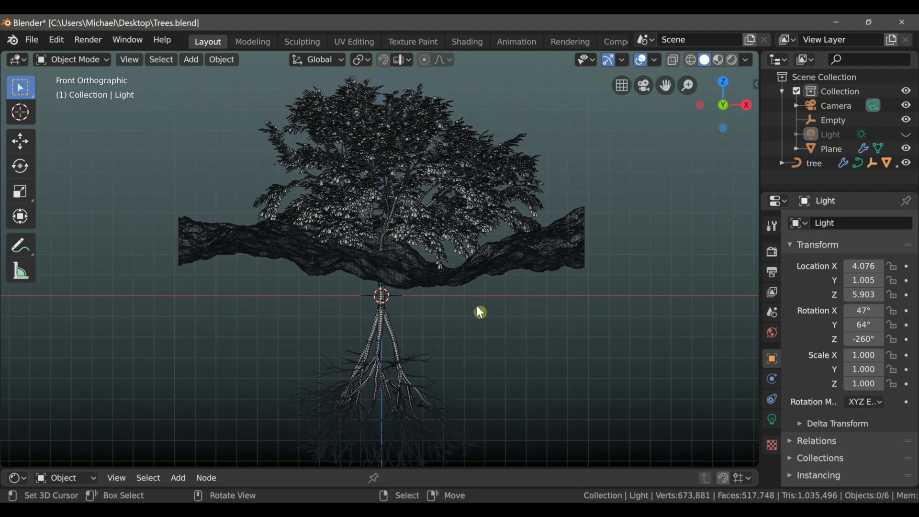
# - Rename the terrain plane as Landscape
pyautogui.click(566, 262)
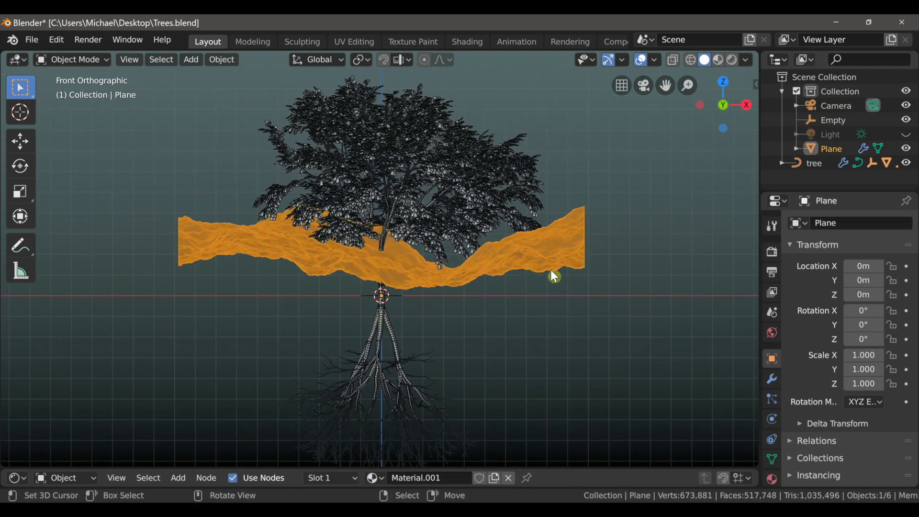
pyautogui.click(842, 222)
pyautogui.write('La')
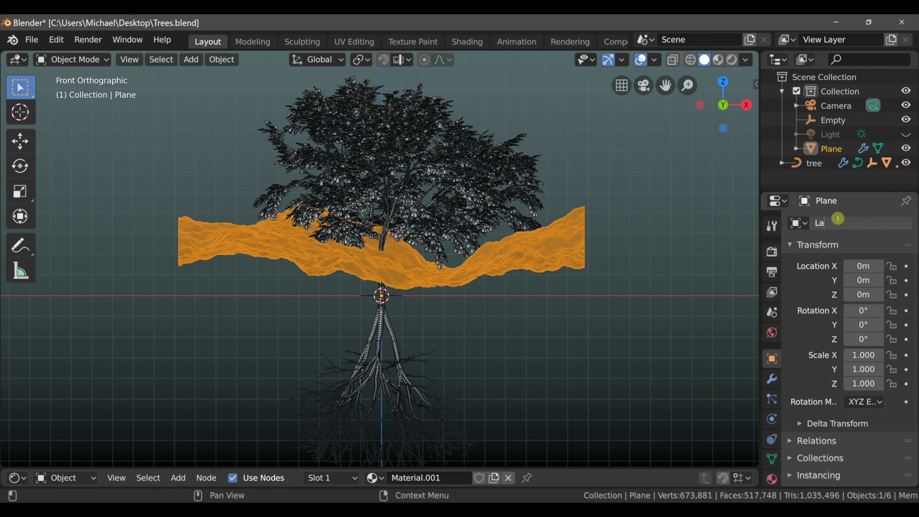
pyautogui.write('ndscape')
pyautogui.press('Return')
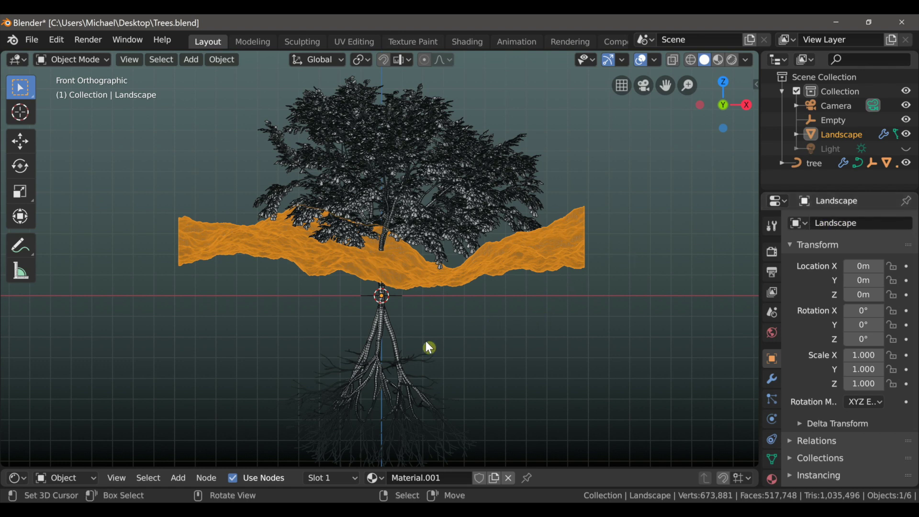
# - Move the root tree up along the Z axis by about 9.28 m so the roots stand above the landscape
pyautogui.click(401, 371)
pyautogui.scroll(-3, 461, 248)
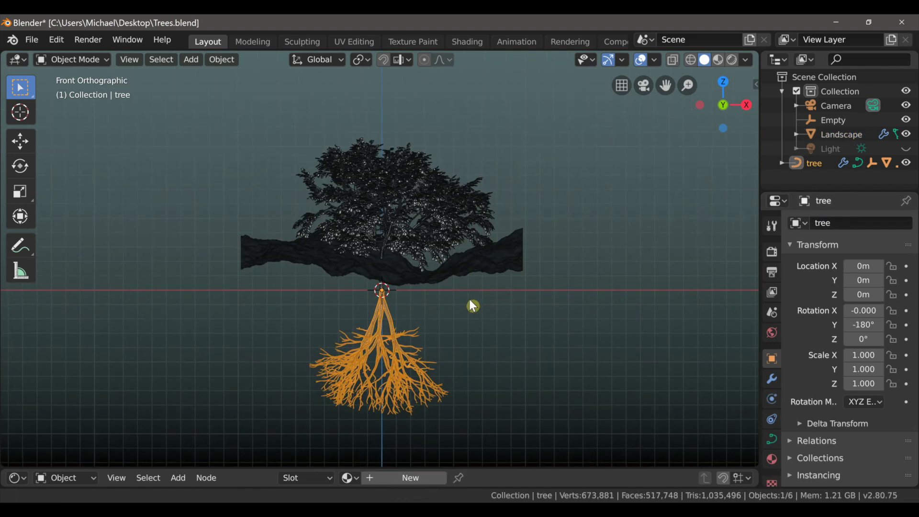
pyautogui.press('g')
pyautogui.press('z')
pyautogui.click(495, 215)
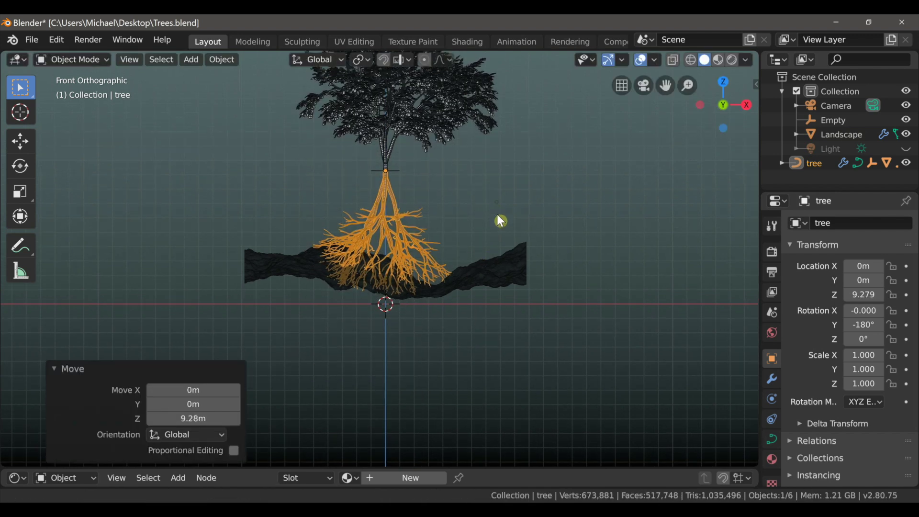
pyautogui.keyDown('shift'); pyautogui.moveTo(496, 213); pyautogui.dragTo(504, 288, button='middle'); pyautogui.keyUp('shift')
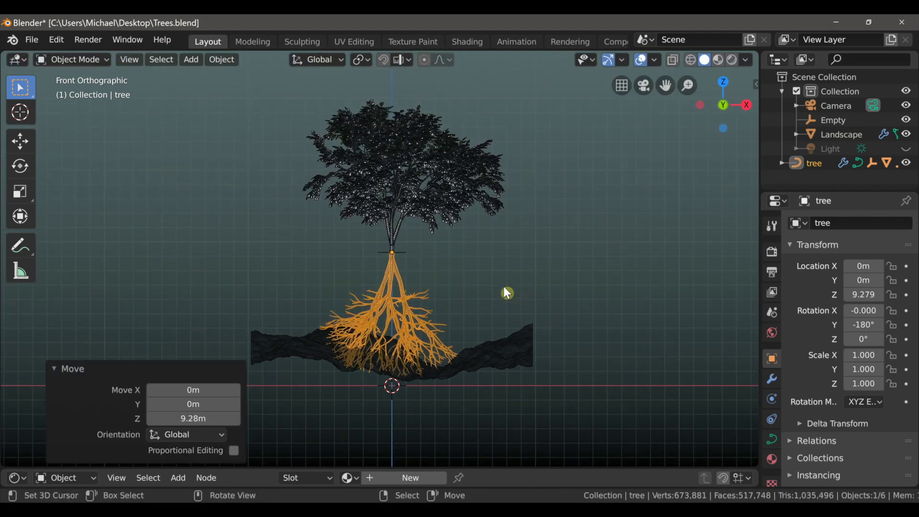
# - Hide the upper tree's leaves
pyautogui.click(458, 222)
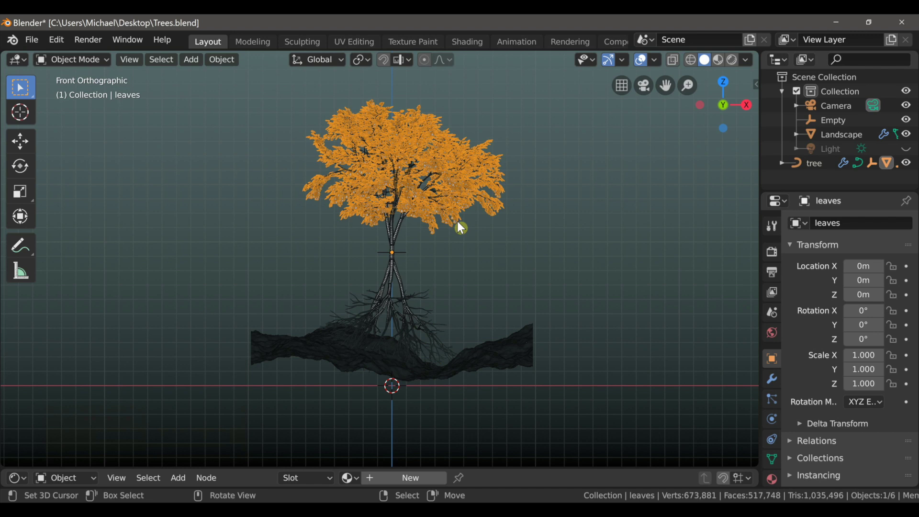
pyautogui.press('h')
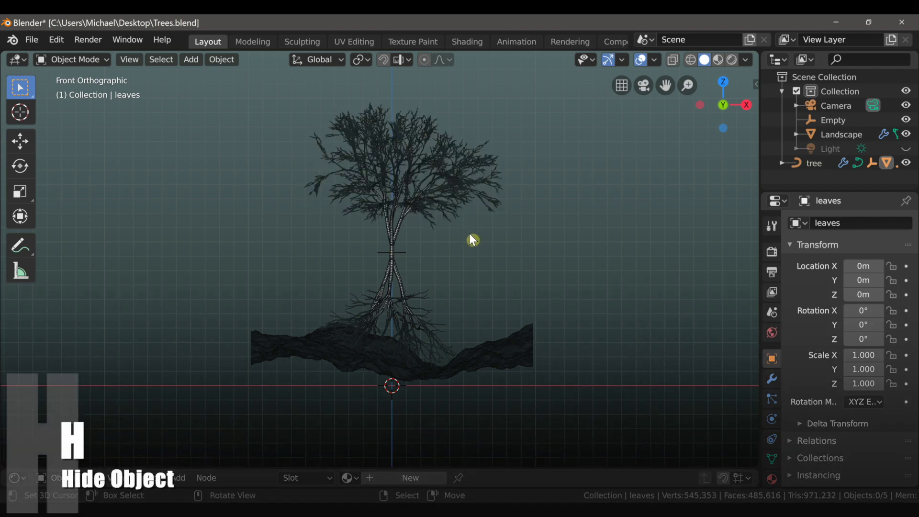
pyautogui.scroll(2, 471, 235)
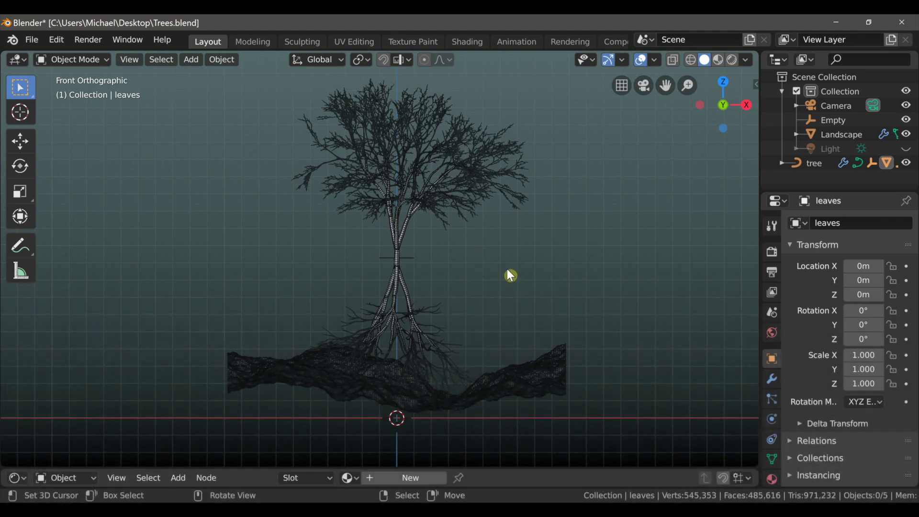
# - Add a Shrinkwrap modifier to the root tree with Landscape as its target
pyautogui.click(422, 336)
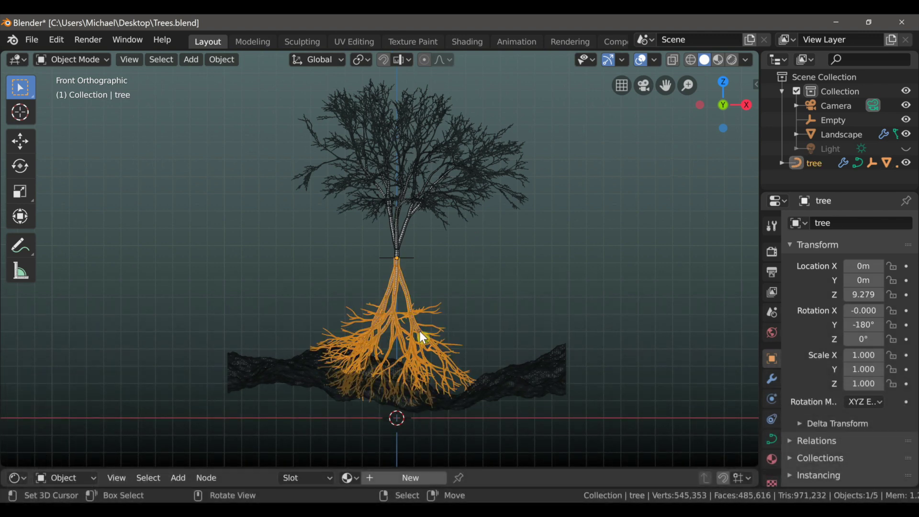
pyautogui.click(770, 378)
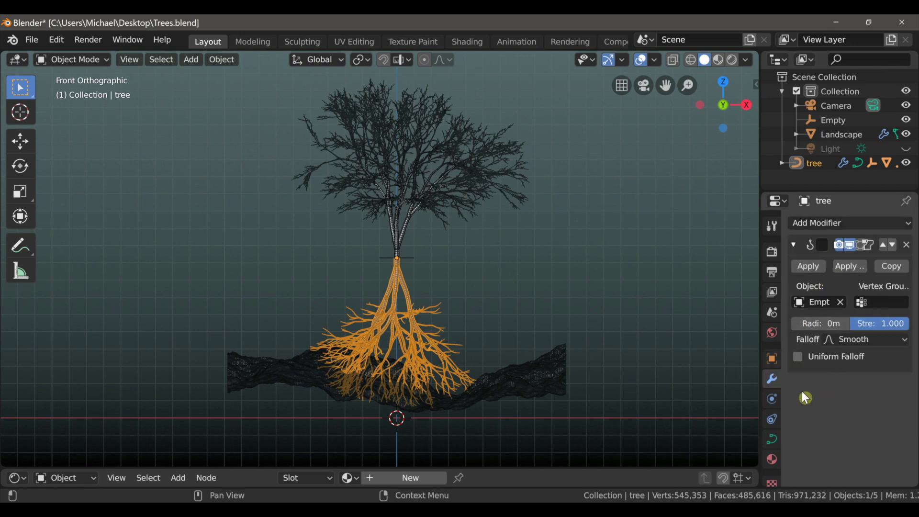
pyautogui.click(845, 223)
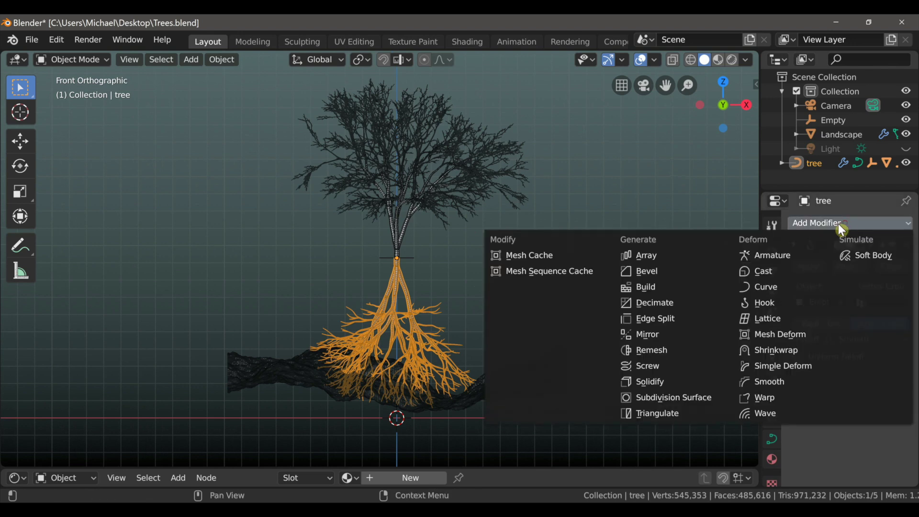
pyautogui.click(813, 354)
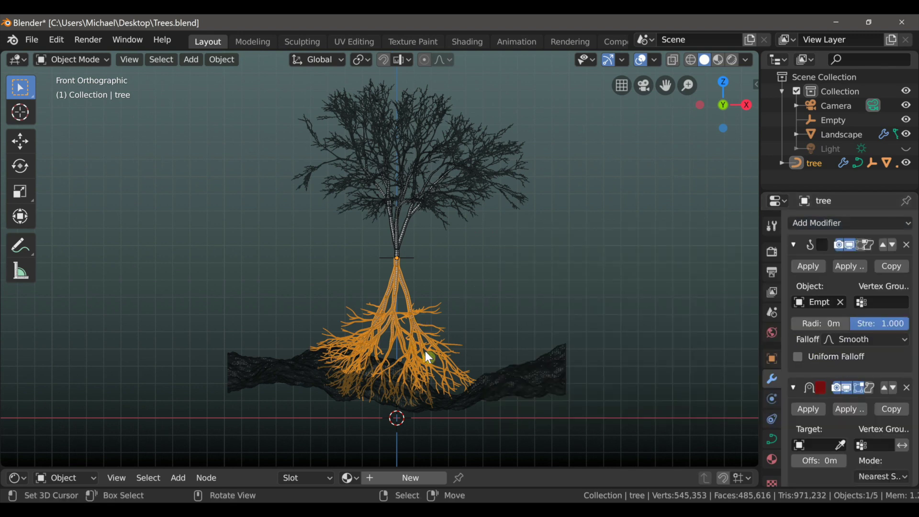
pyautogui.scroll(-2, 806, 414)
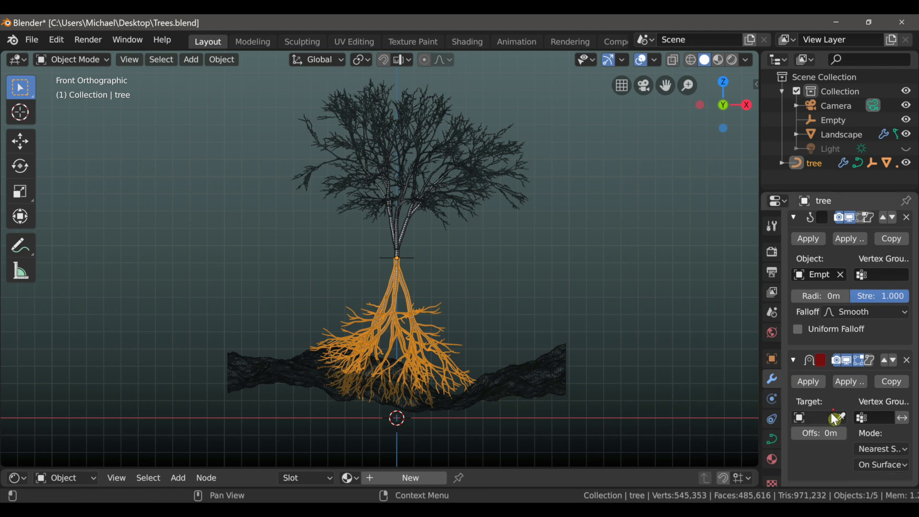
pyautogui.click(820, 423)
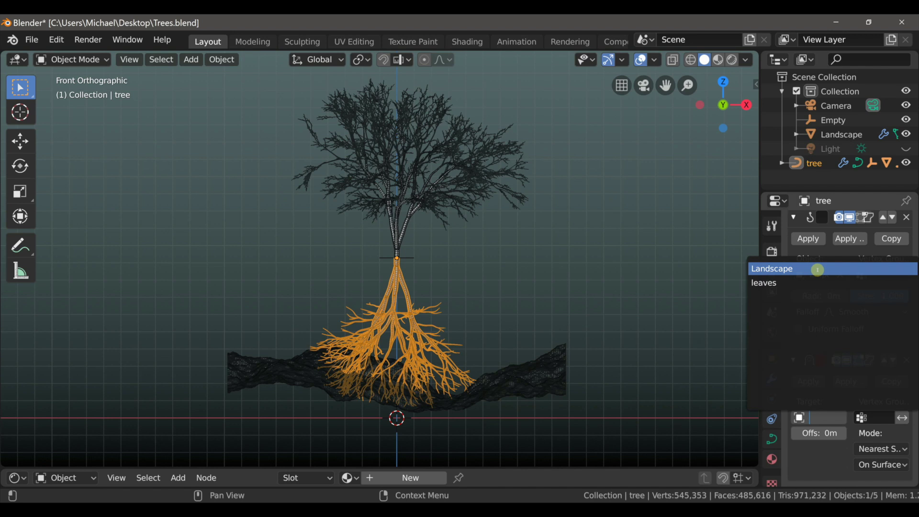
pyautogui.click(817, 270)
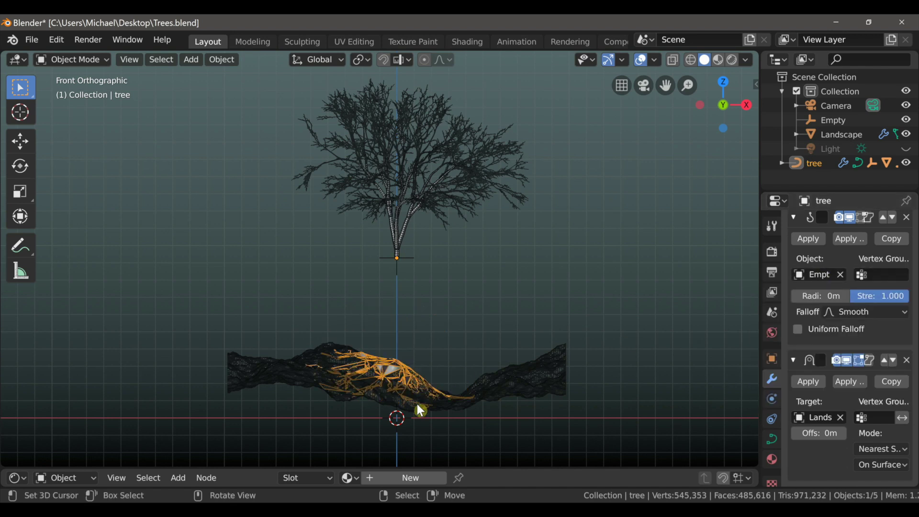
# - Move the root tree's Shrinkwrap modifier above the Hook modifier in the stack
pyautogui.moveTo(420, 410); pyautogui.dragTo(467, 365, button='middle')
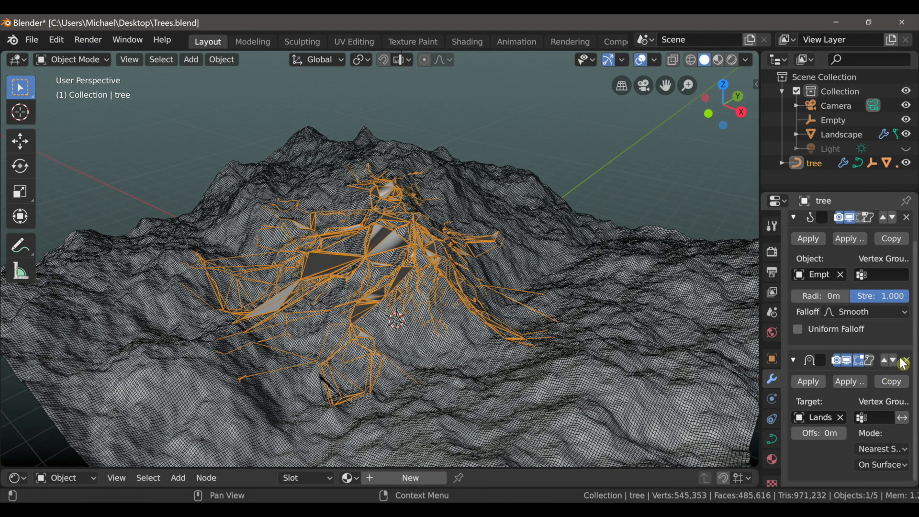
pyautogui.click(883, 359)
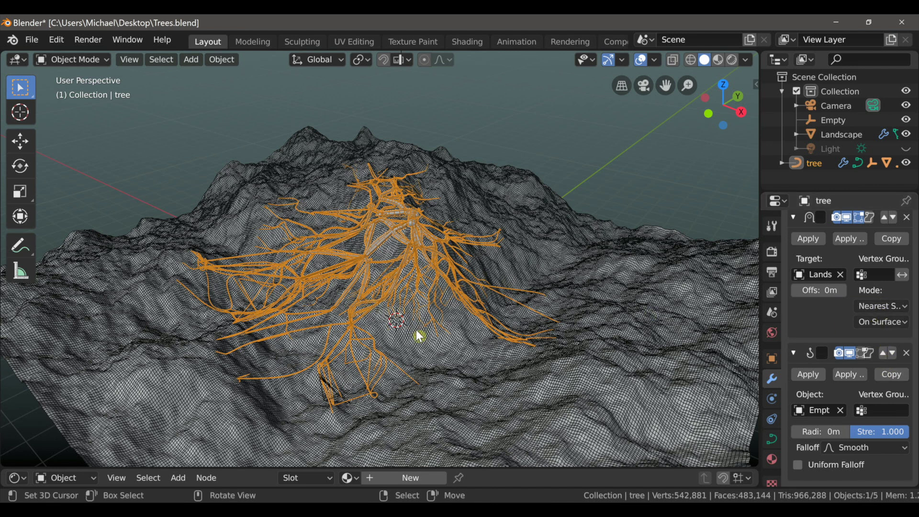
pyautogui.scroll(-1, 427, 344)
pyautogui.scroll(-5, 427, 344)
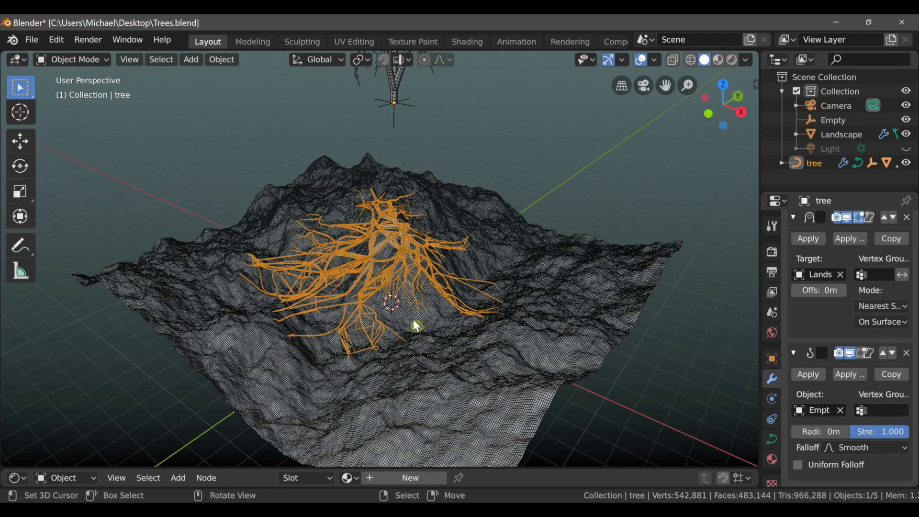
pyautogui.scroll(-4, 423, 348)
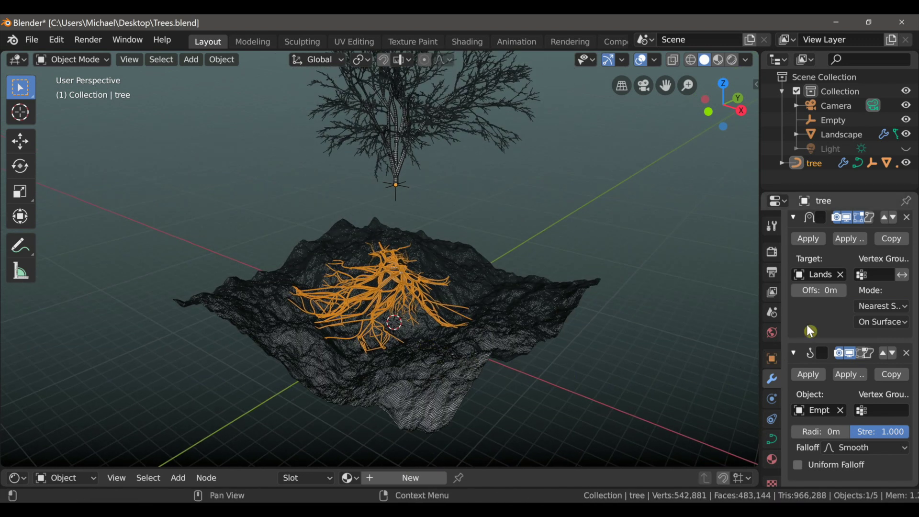
# - Set the Shrinkwrap modifier's mode to Project
pyautogui.scroll(2, 816, 317)
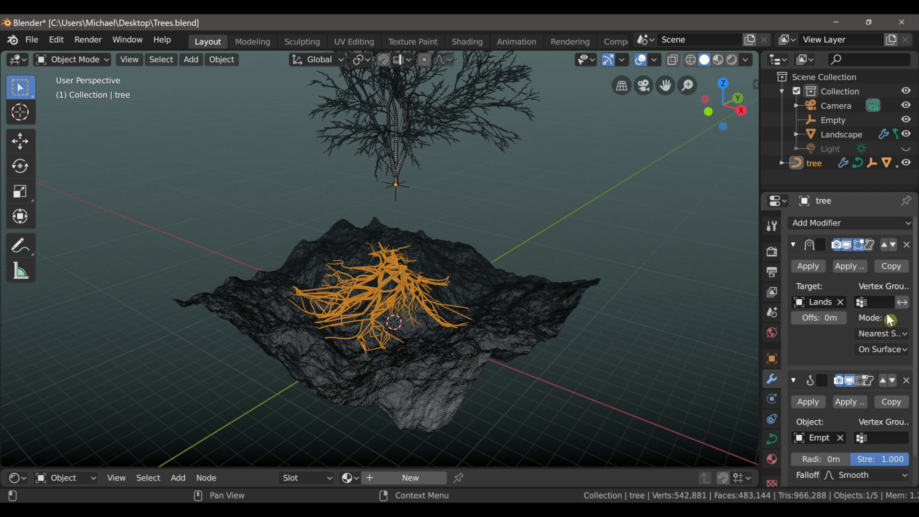
pyautogui.click(885, 333)
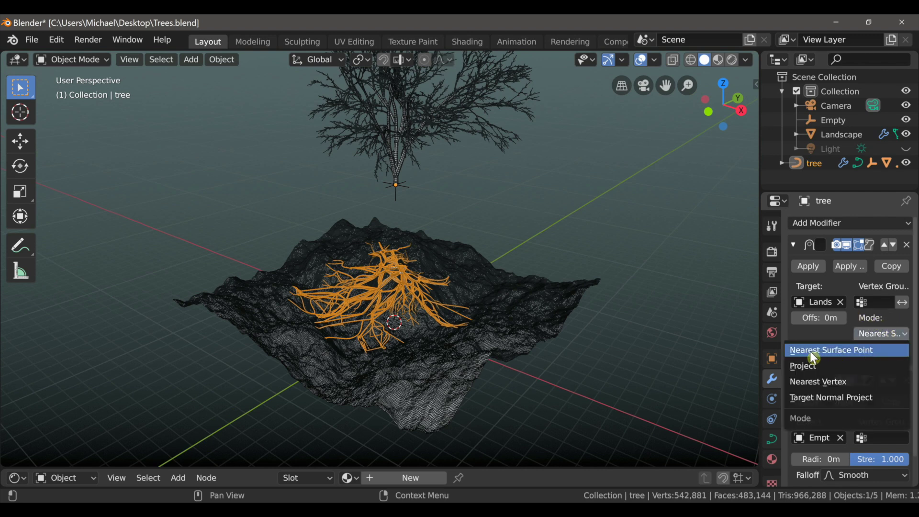
pyautogui.click(868, 366)
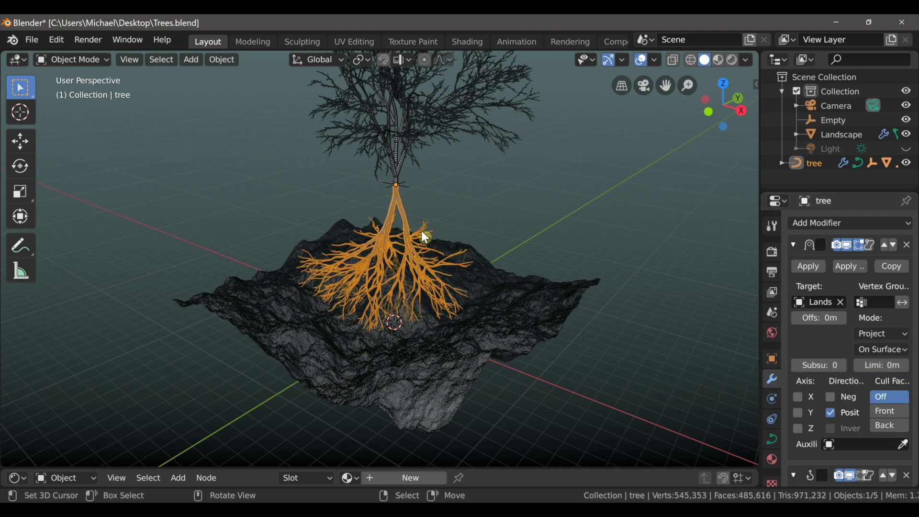
# - Limit the Shrinkwrap projection to the Z axis and switch its direction from Positive to Negative in front view
pyautogui.press('KP_1')
pyautogui.scroll(3, 482, 270)
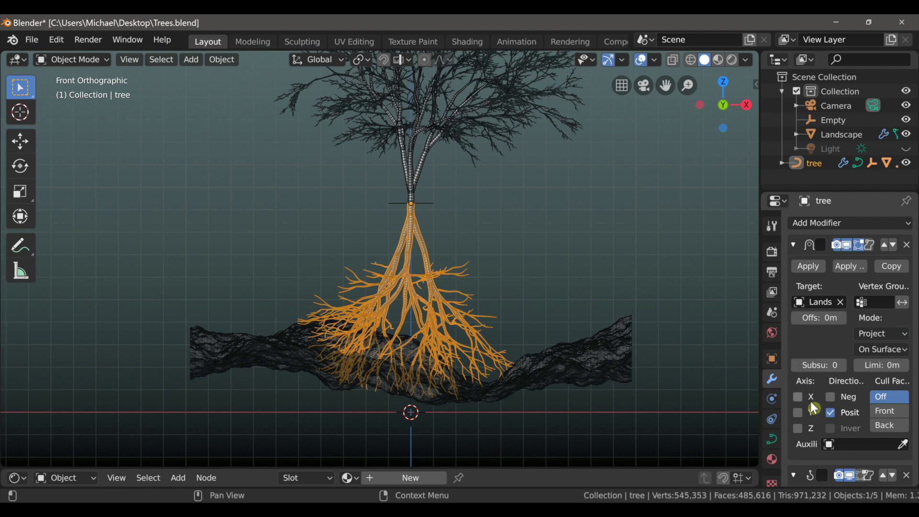
pyautogui.scroll(-3, 827, 350)
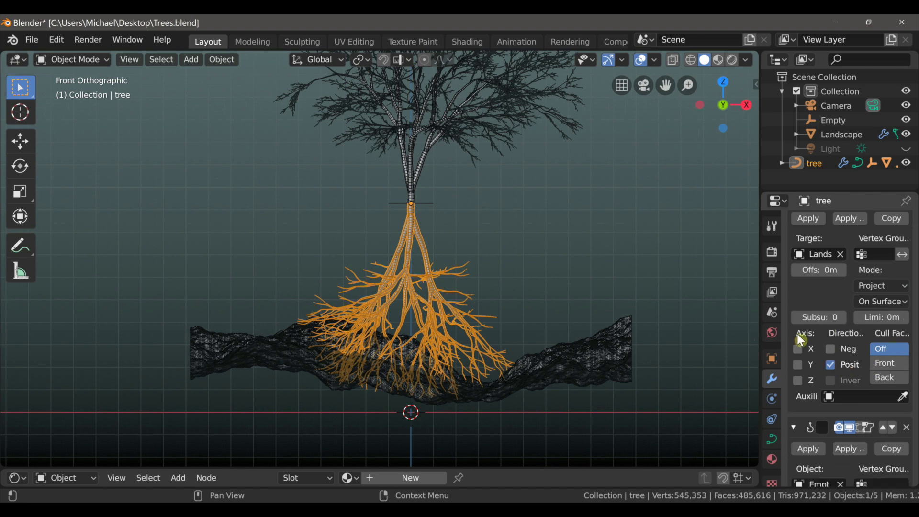
pyautogui.click(798, 381)
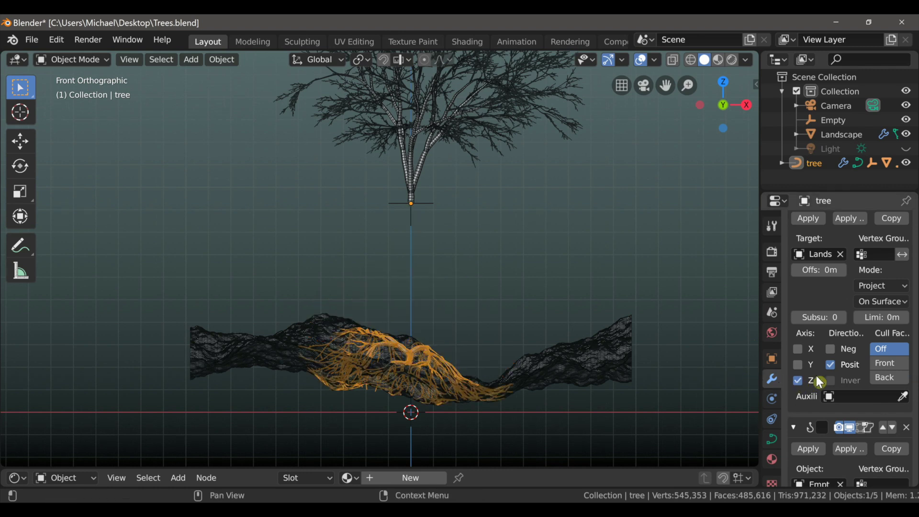
pyautogui.click(831, 366)
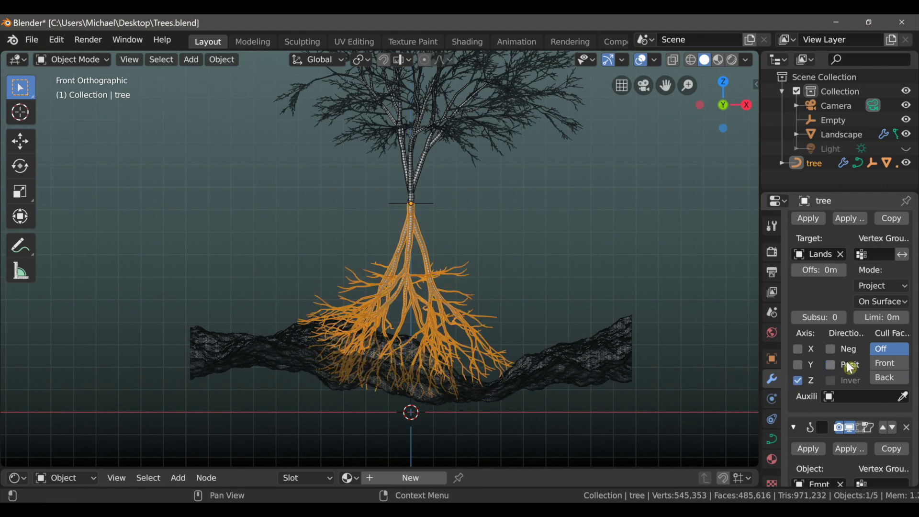
pyautogui.click(831, 349)
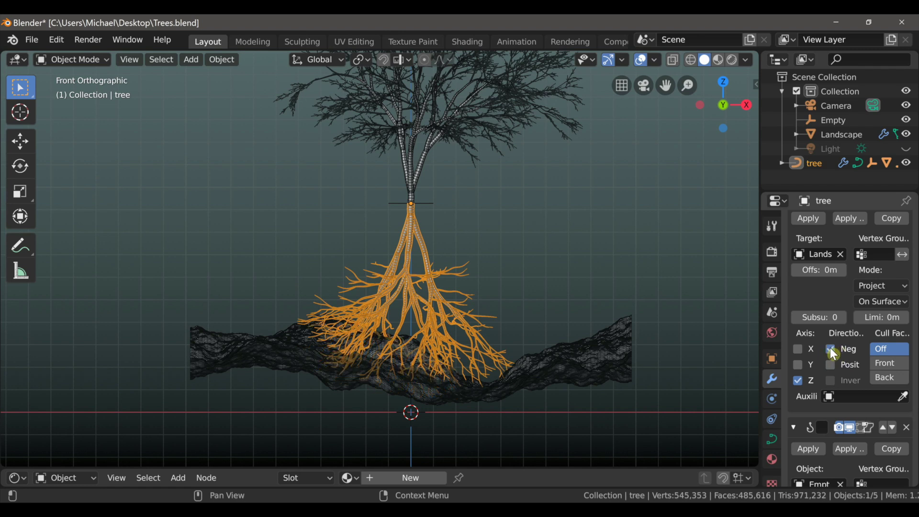
# - Lower the tree along the Z axis by about 5.67 m so its roots wrap onto the Landscape terrain
pyautogui.press('g')
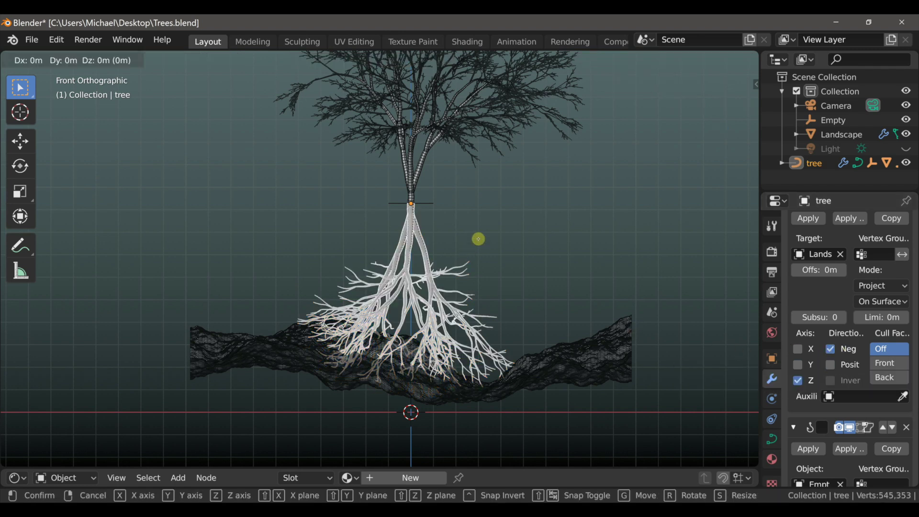
pyautogui.press('z')
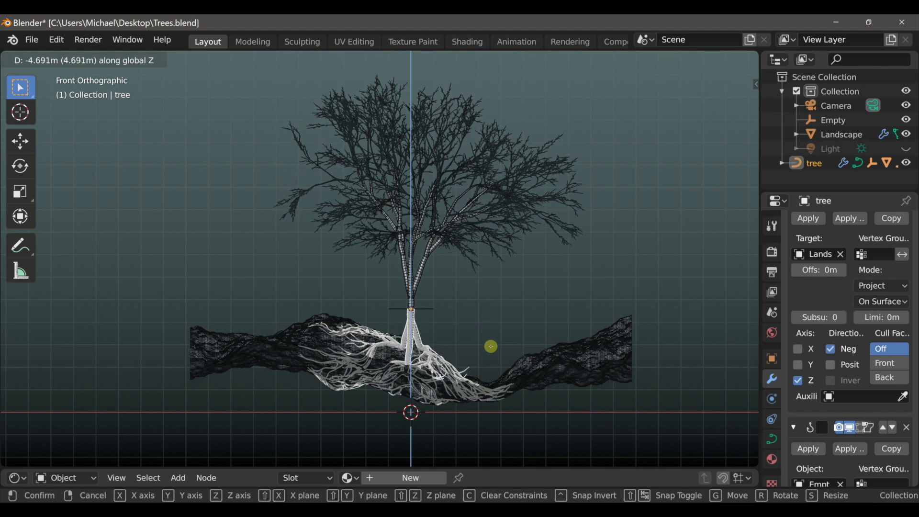
pyautogui.click(497, 370)
pyautogui.scroll(2, 498, 378)
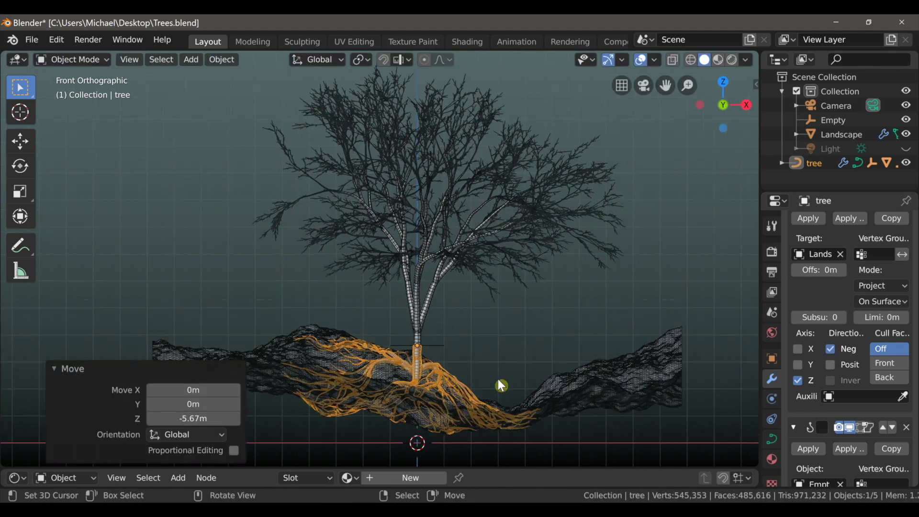
# - Try moving the tree across the Landscape terrain so that its roots follow different slopes
pyautogui.moveTo(498, 378)
pyautogui.keyDown('shift'); pyautogui.mouseDown(button='middle')
pyautogui.moveTo(497, 311)
pyautogui.moveTo(489, 335)
pyautogui.moveTo(502, 344)
pyautogui.moveTo(488, 363)
pyautogui.mouseUp(button='middle'); pyautogui.keyUp('shift')
pyautogui.scroll(-1, 500, 316)
pyautogui.press('g')
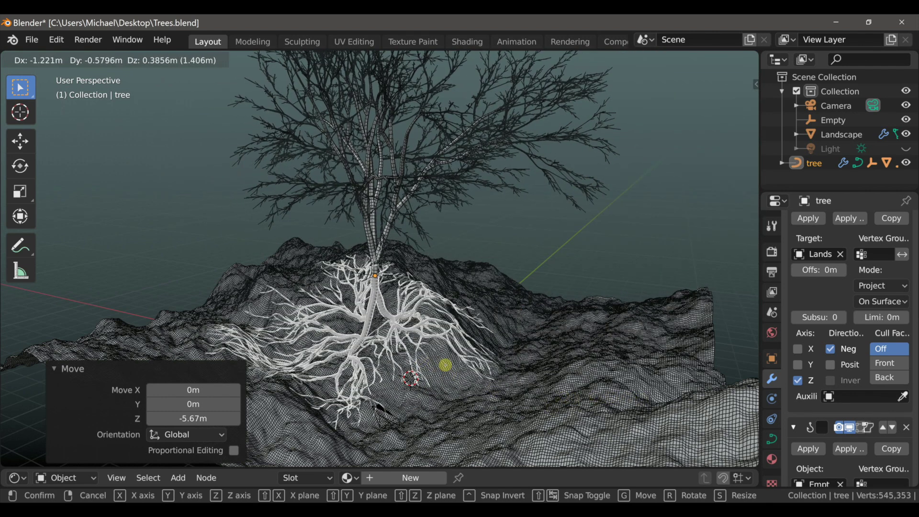
pyautogui.click(469, 372)
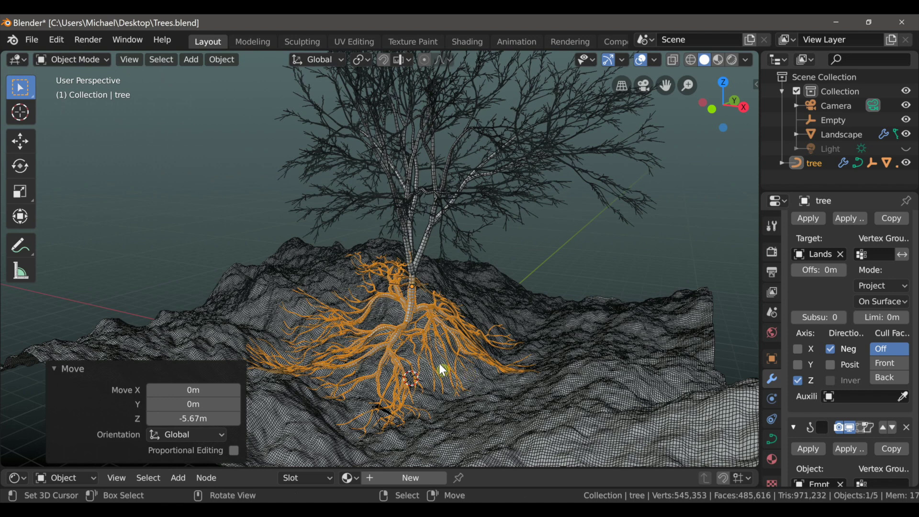
# - Set the root tree curve's preview resolution to 6
pyautogui.moveTo(438, 363); pyautogui.dragTo(461, 372, button='middle')
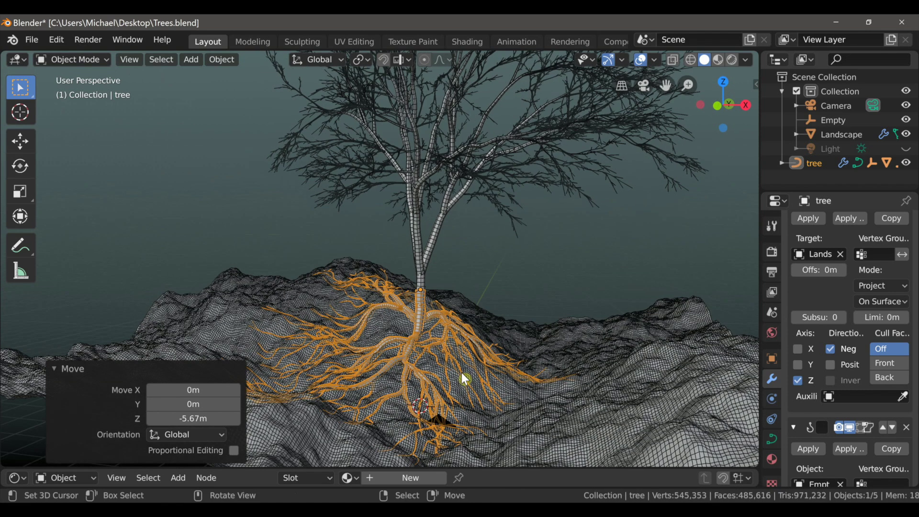
pyautogui.scroll(1, 459, 373)
pyautogui.keyDown('shift'); pyautogui.moveTo(457, 372); pyautogui.dragTo(441, 368, button='middle'); pyautogui.keyUp('shift')
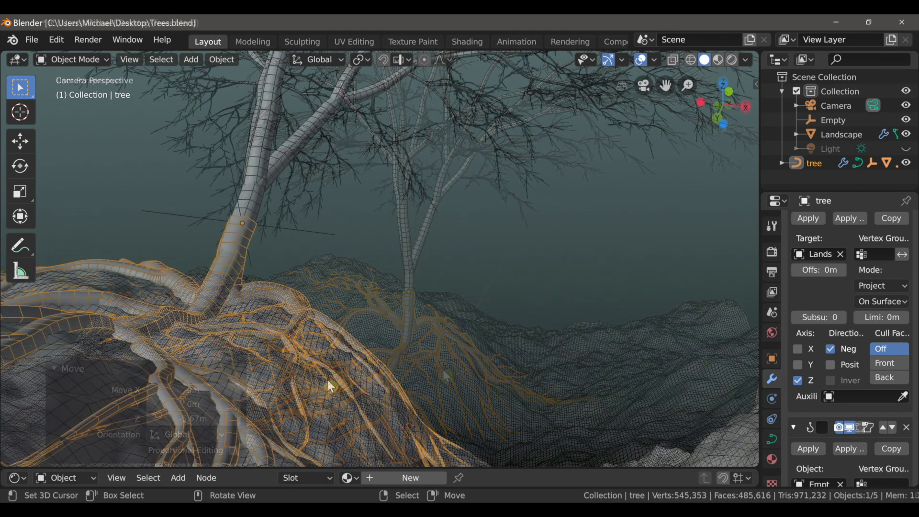
pyautogui.keyDown('shift'); pyautogui.moveTo(326, 378); pyautogui.dragTo(470, 334, button='middle'); pyautogui.keyUp('shift')
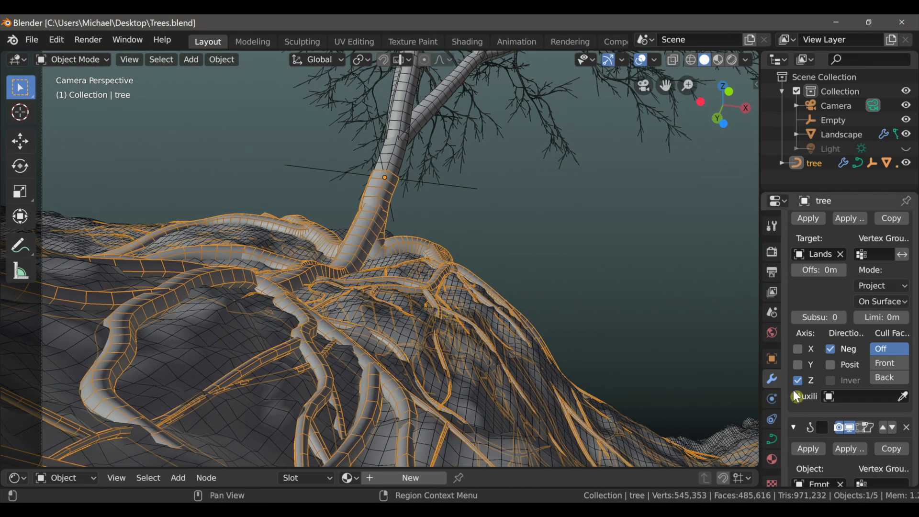
pyautogui.click(771, 441)
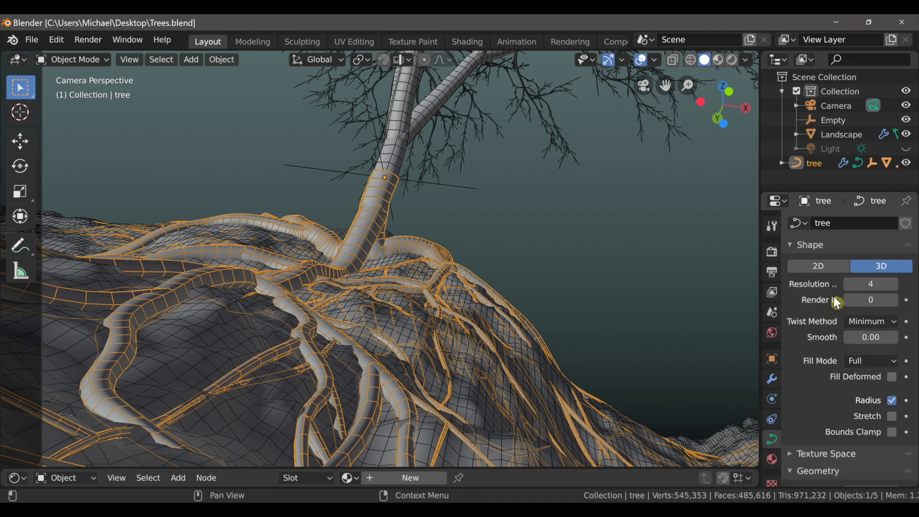
pyautogui.moveTo(867, 285)
pyautogui.mouseDown()
pyautogui.moveTo(904, 285)
pyautogui.moveTo(849, 284)
pyautogui.mouseUp()
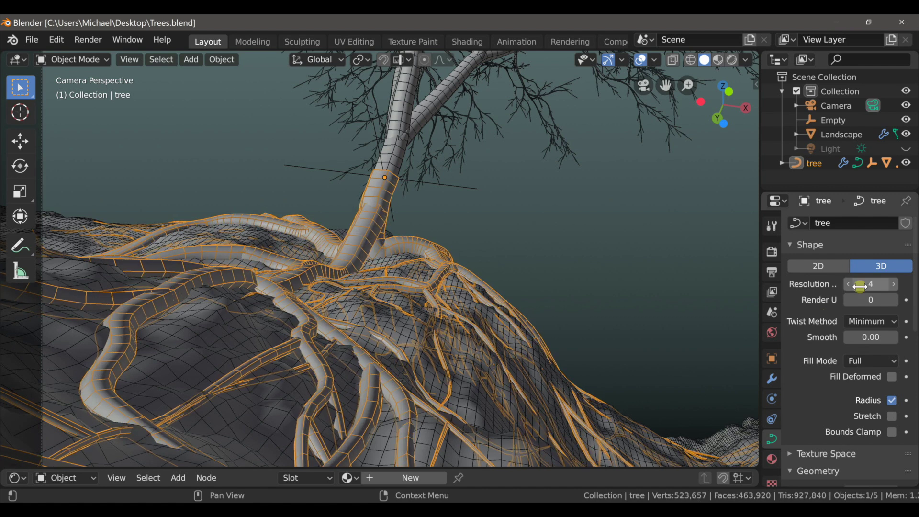
pyautogui.click(894, 284)
pyautogui.click(894, 284)
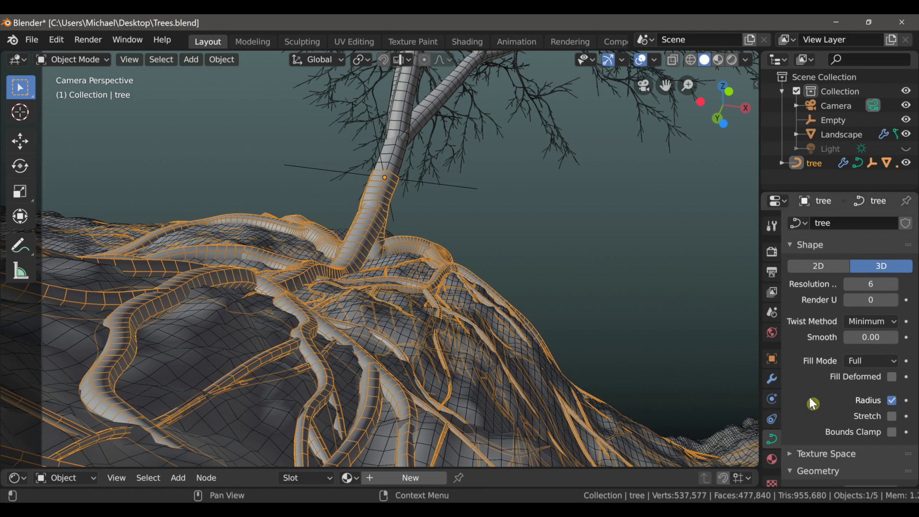
# - Set the bevel resolution to 2 on both the root tree curve and the upper tree curve
pyautogui.scroll(-8, 813, 401)
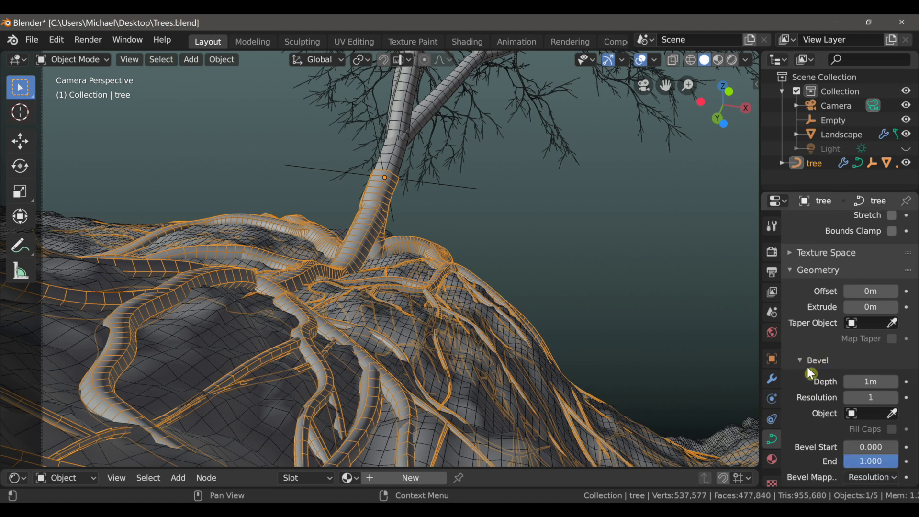
pyautogui.click(893, 397)
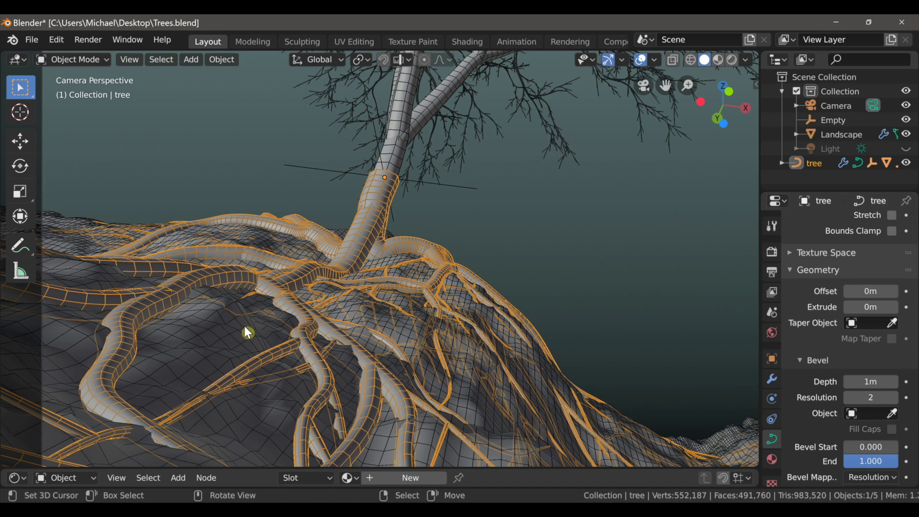
pyautogui.click(399, 149)
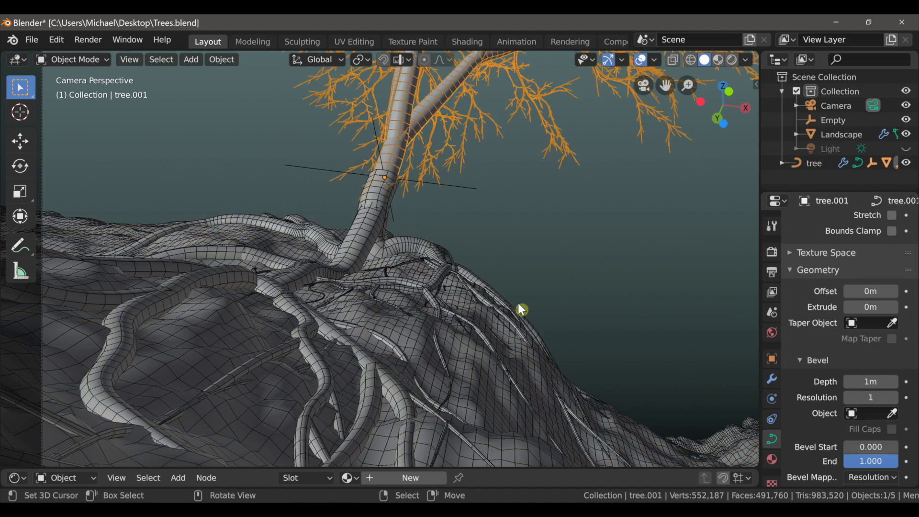
pyautogui.click(893, 398)
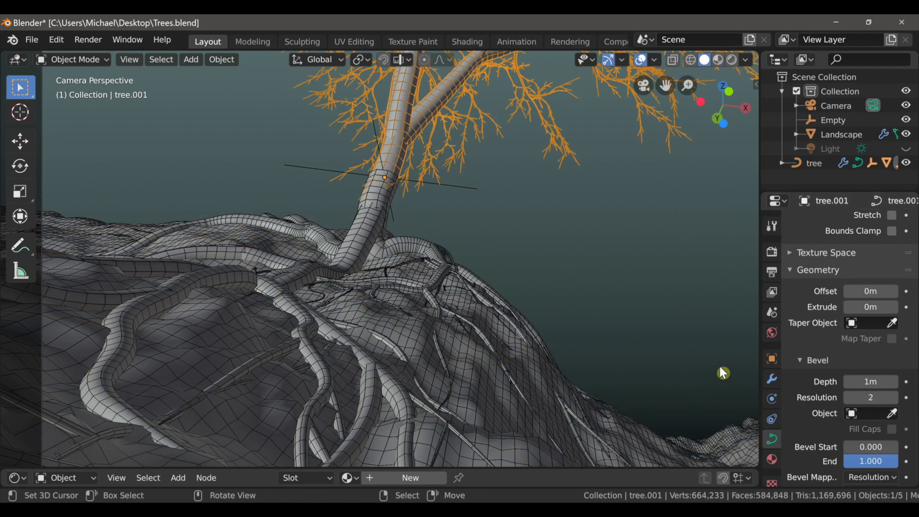
pyautogui.click(440, 254)
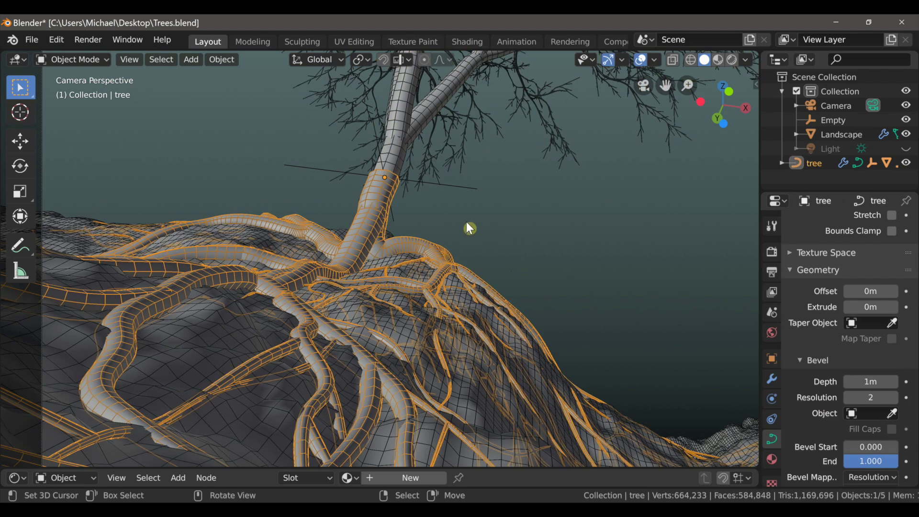
# - Nudge the Empty at the trunk joint in small moves from several views to align the root base with the upper trunk
pyautogui.click(456, 188)
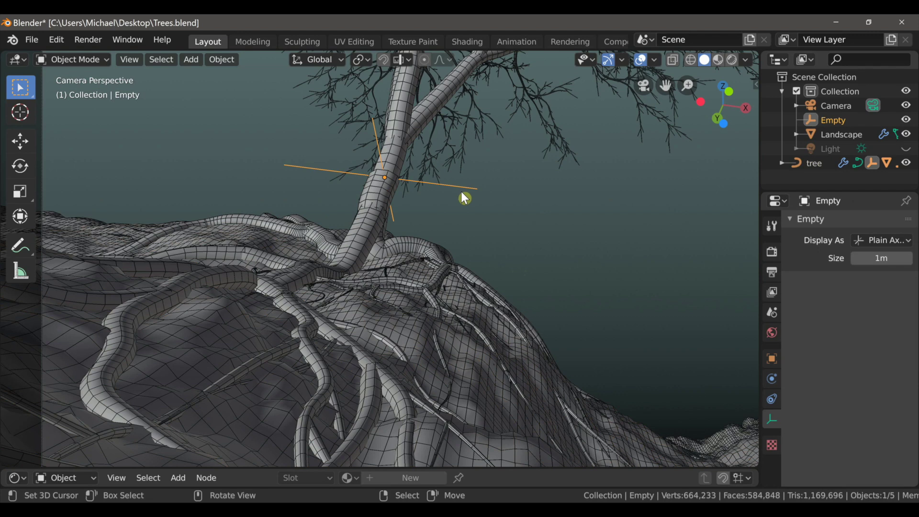
pyautogui.press('KP_Decimal')
pyautogui.moveTo(471, 211); pyautogui.dragTo(501, 292, button='middle')
pyautogui.press('g')
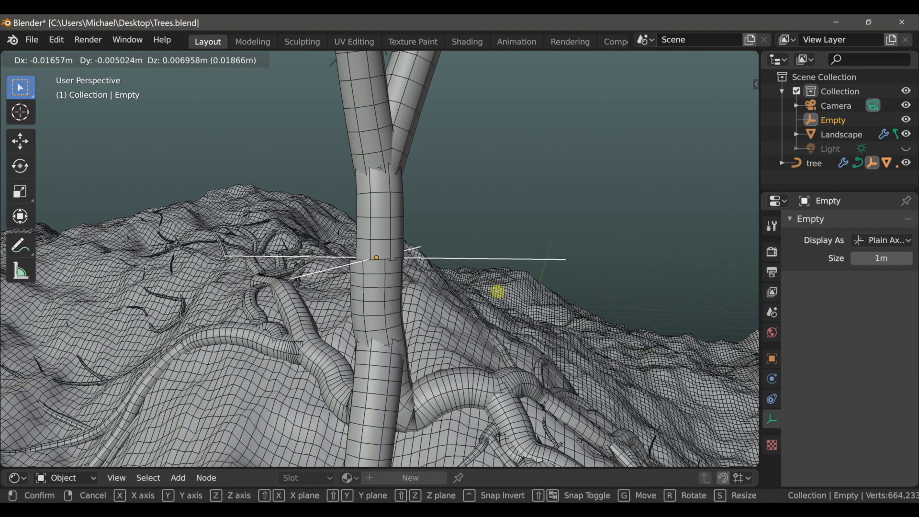
pyautogui.click(496, 294)
pyautogui.press('KP_1')
pyautogui.press('g')
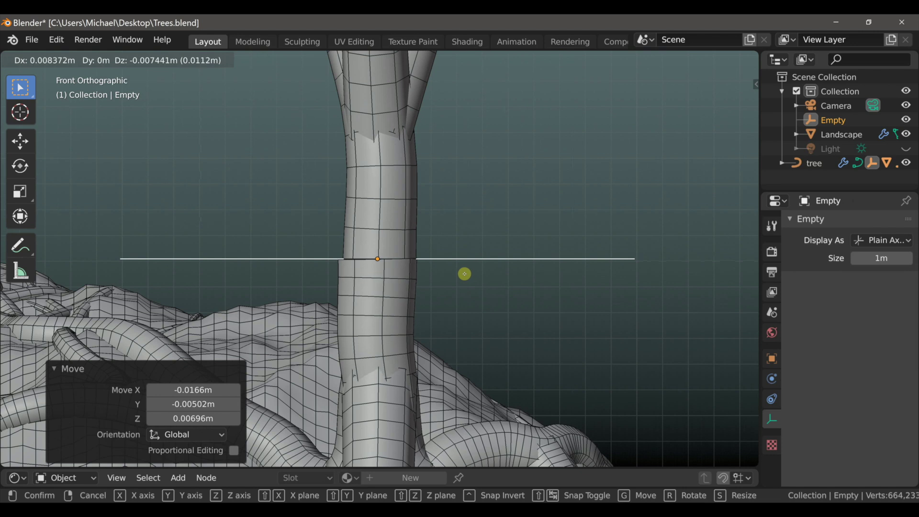
pyautogui.click(468, 273)
pyautogui.moveTo(468, 273); pyautogui.dragTo(472, 309, button='middle')
pyautogui.press('g')
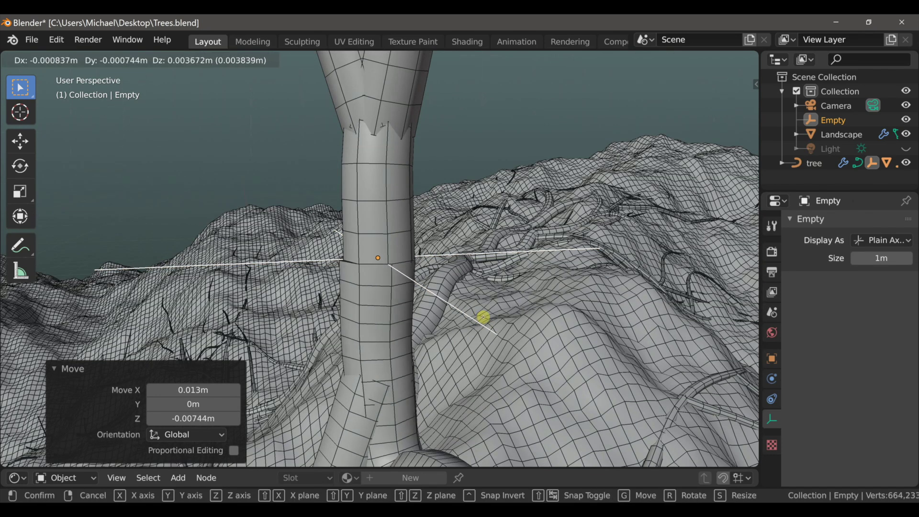
pyautogui.click(483, 318)
pyautogui.moveTo(409, 316)
pyautogui.mouseDown(button='middle')
pyautogui.moveTo(448, 310)
pyautogui.moveTo(403, 315)
pyautogui.mouseUp(button='middle')
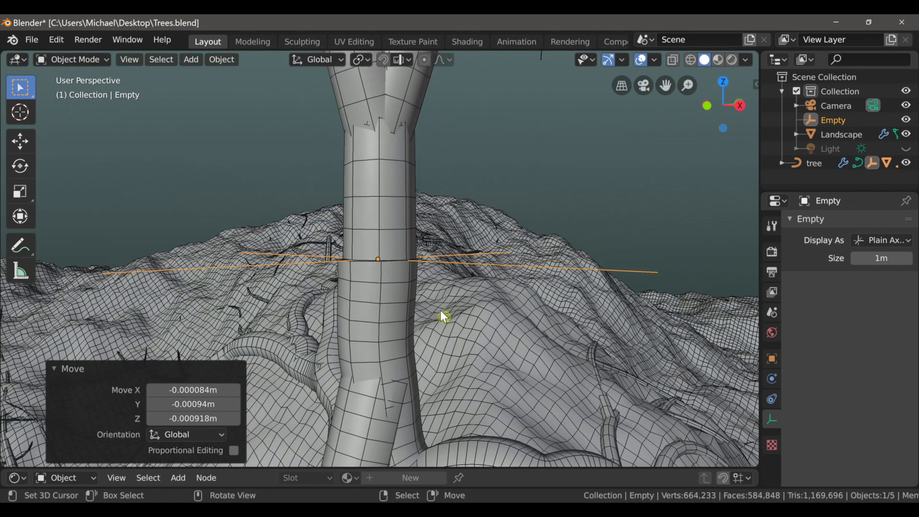
# - Apply the Shrinkwrap modifier and the Hook modifier on the root tree
pyautogui.scroll(-5, 450, 317)
pyautogui.click(395, 320)
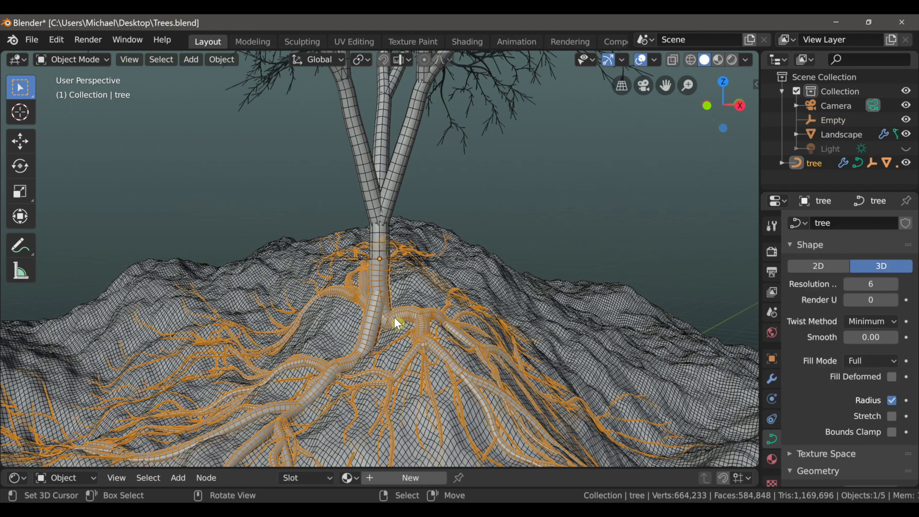
pyautogui.scroll(3, 396, 318)
pyautogui.moveTo(397, 317); pyautogui.dragTo(396, 317, button='middle')
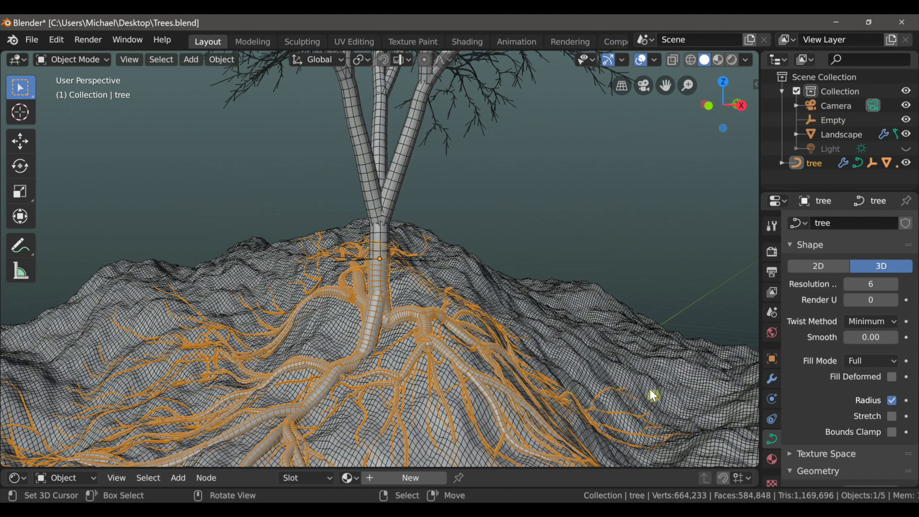
pyautogui.click(771, 379)
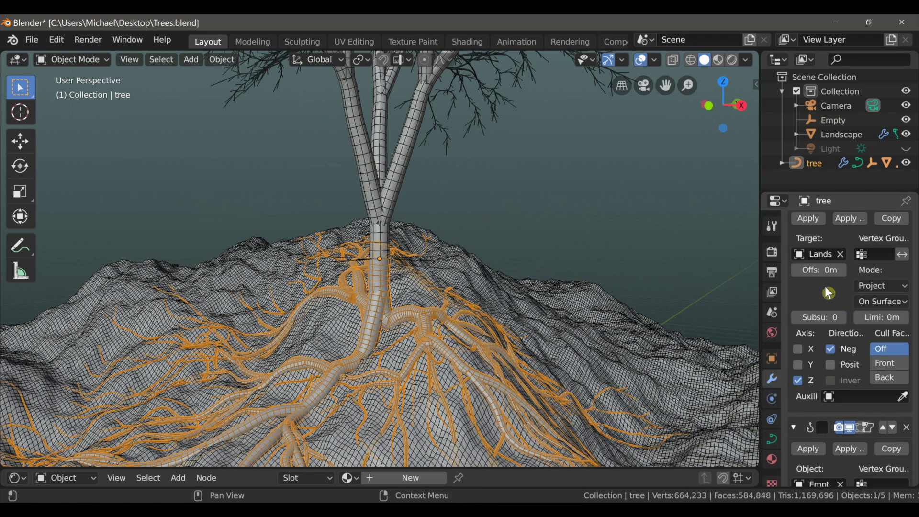
pyautogui.click(817, 220)
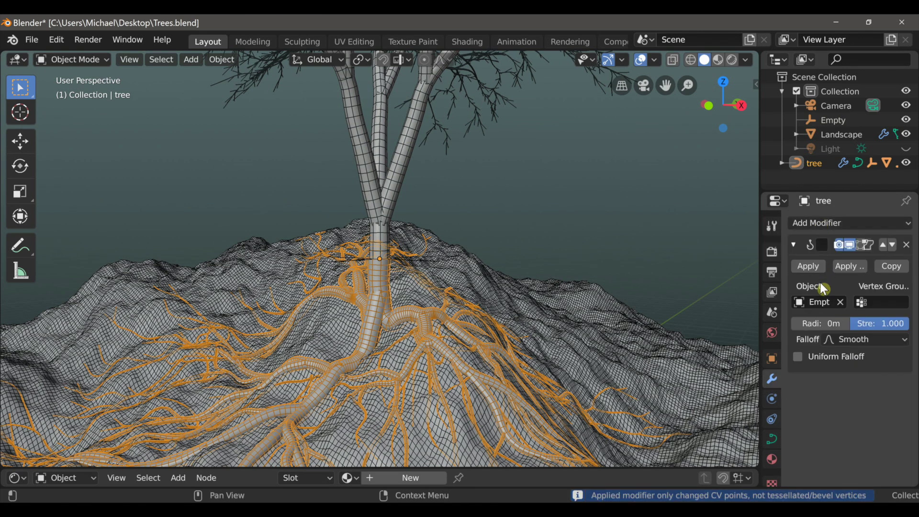
pyautogui.click(809, 268)
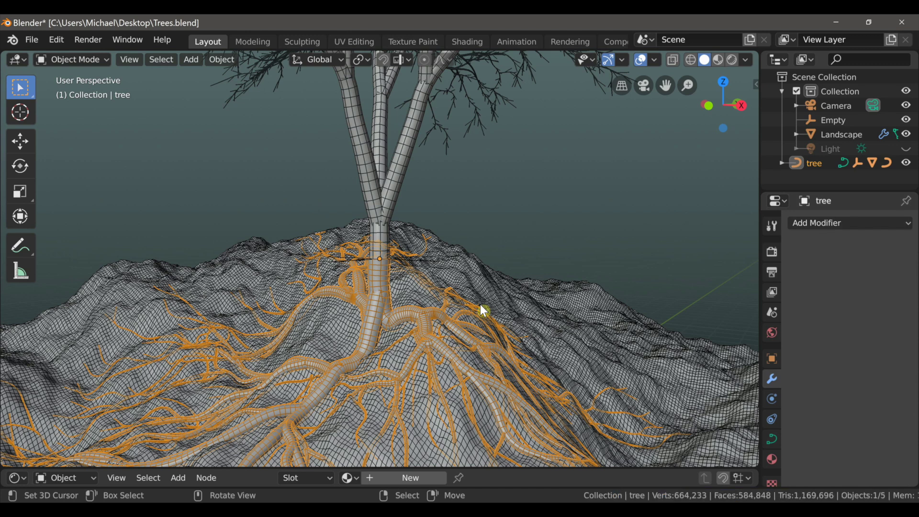
# - Unhide the leaves along with all hidden objects, hide the Light again, and leave the leaves selected
pyautogui.moveTo(481, 306); pyautogui.dragTo(449, 279, button='middle')
pyautogui.hotkey('alt', 'h')
pyautogui.click(453, 240)
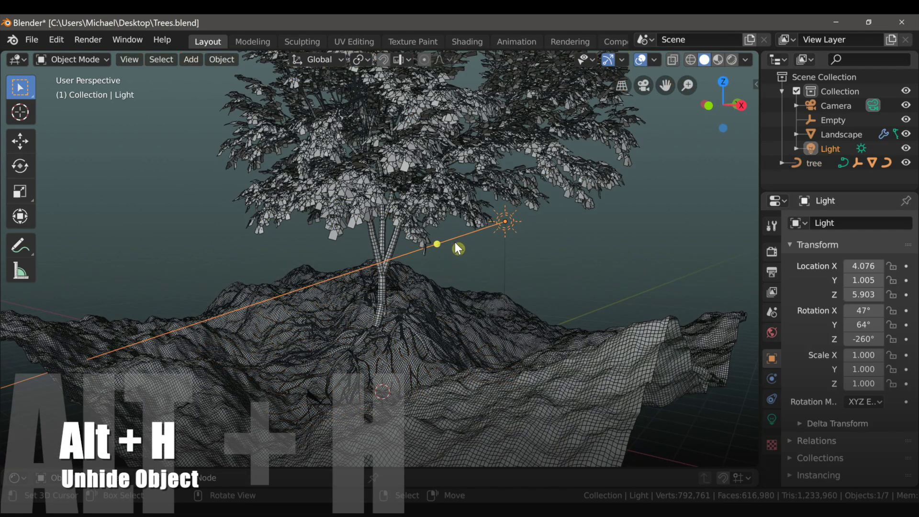
pyautogui.press('h')
pyautogui.click(487, 222)
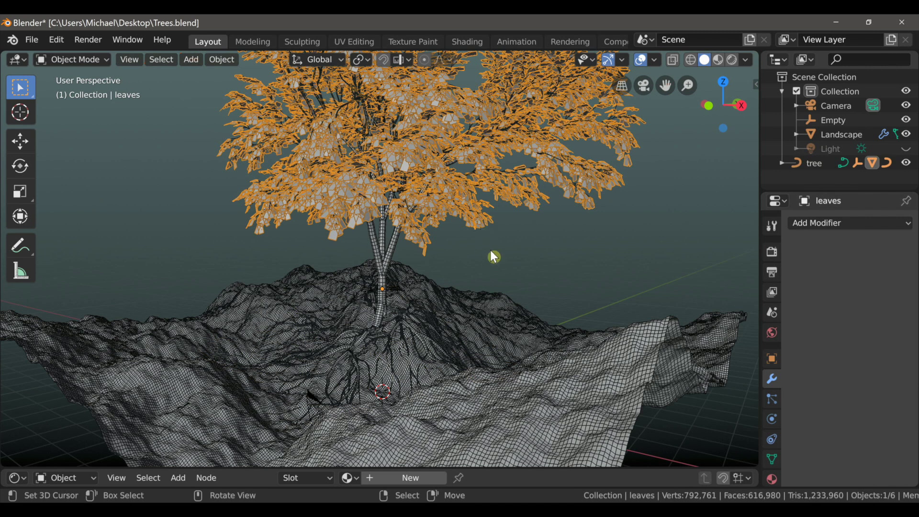
pyautogui.scroll(2, 419, 290)
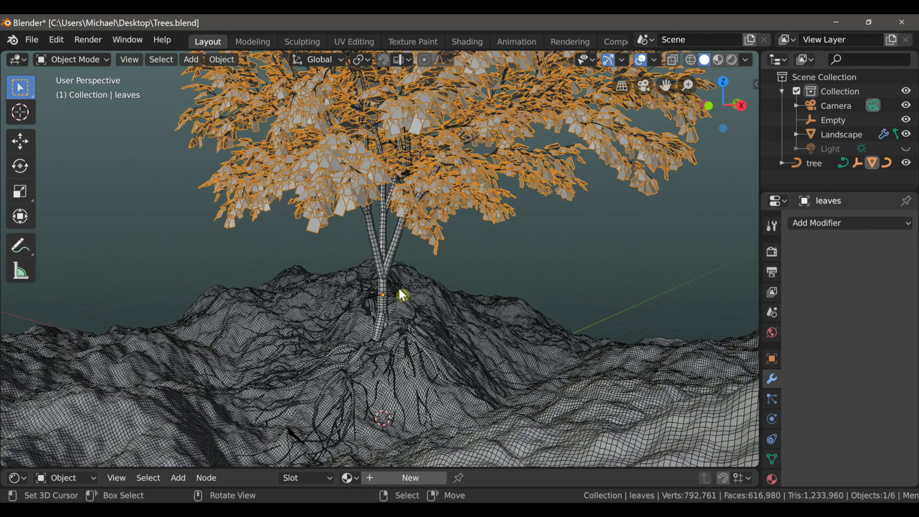
# - Try the plain Clear Parent option on the leaves, and undo it
pyautogui.hotkey('alt', 'p')
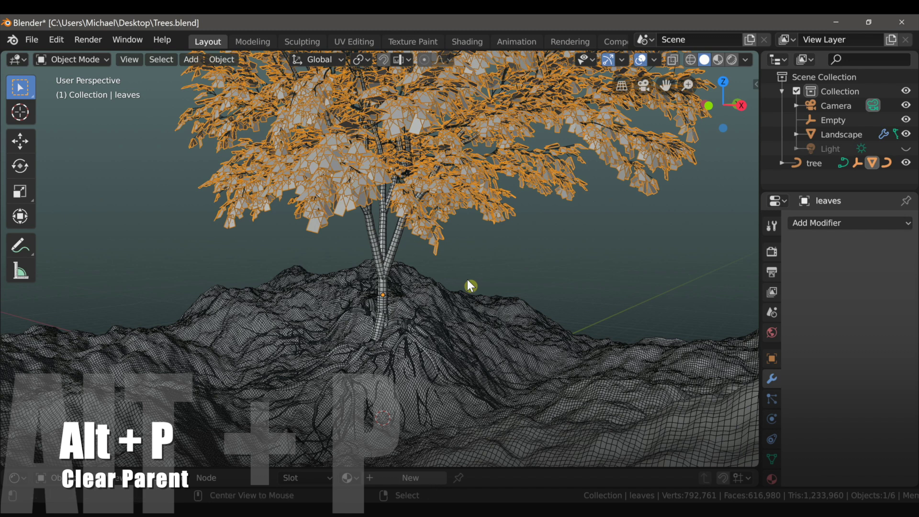
pyautogui.hotkey('alt', 'p')
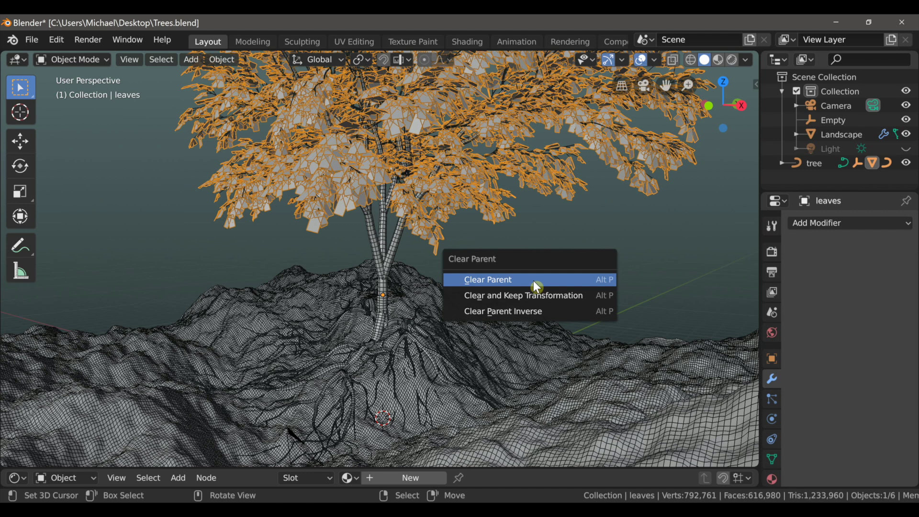
pyautogui.click(536, 282)
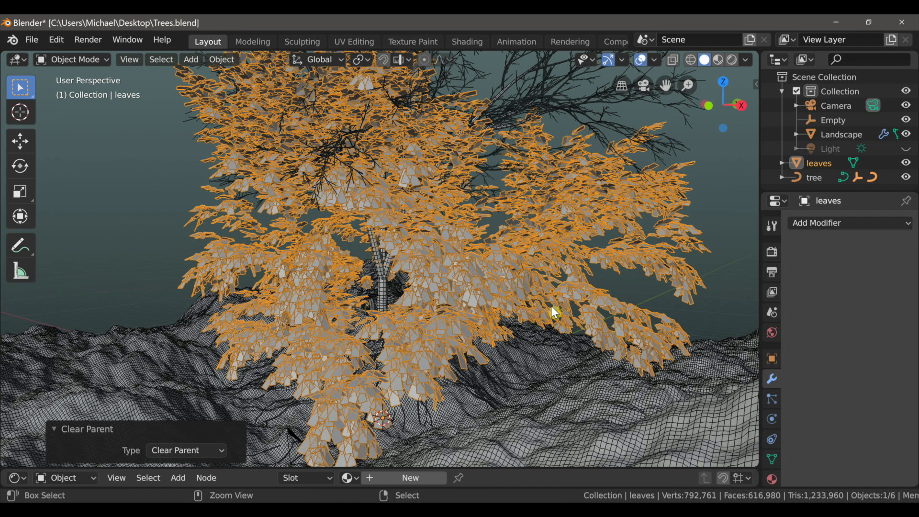
pyautogui.hotkey('ctrl', 'z')
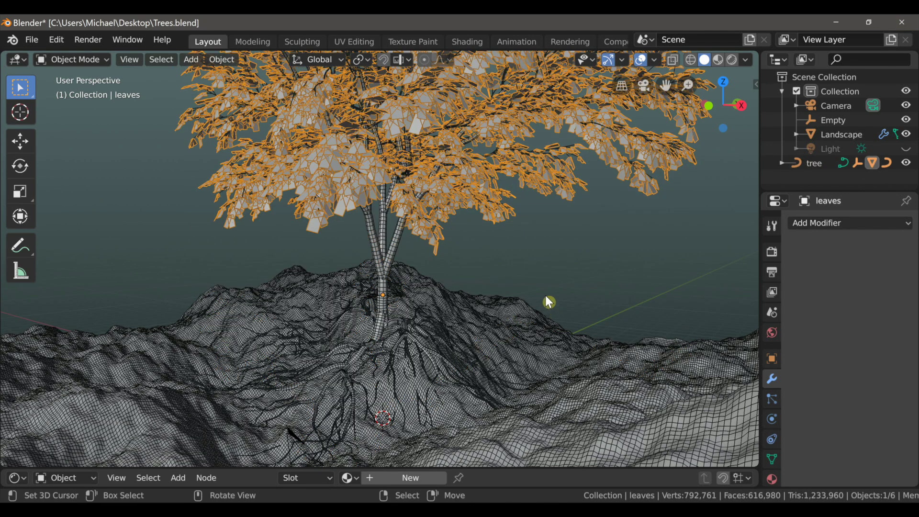
# - Detach the leaves from their parent with Clear and Keep Transformation
pyautogui.hotkey('alt', 'p')
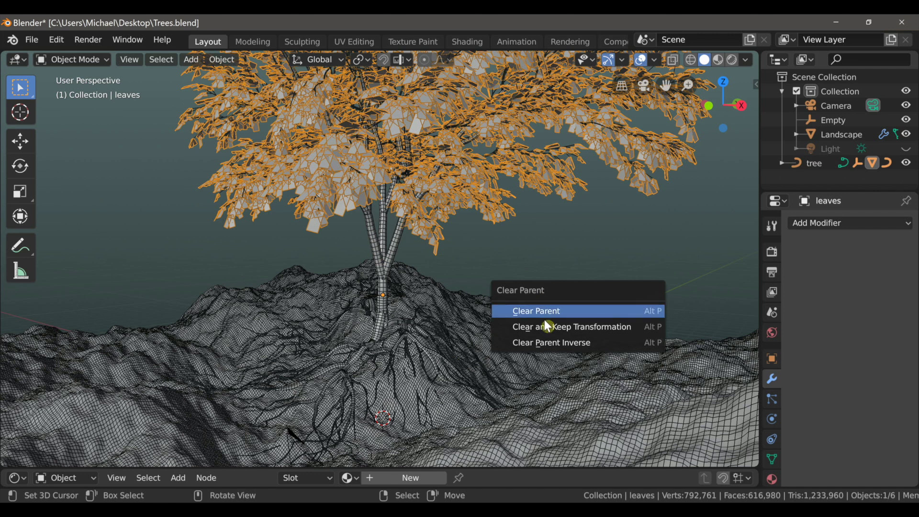
pyautogui.click(640, 330)
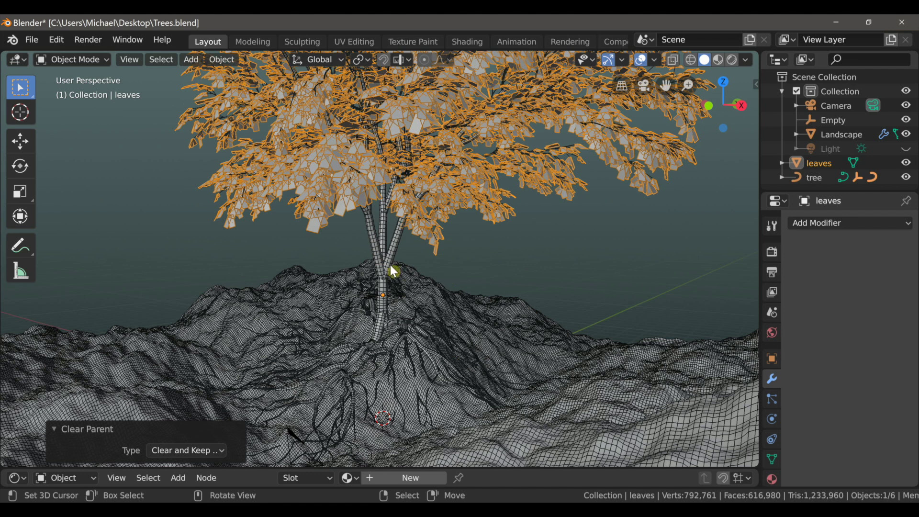
# - Convert the upper trunk and the root tree from curves to meshes, and check the resulting geometry in Edit Mode
pyautogui.click(396, 276)
pyautogui.keyDown('shift'); pyautogui.click(386, 317); pyautogui.keyUp('shift')
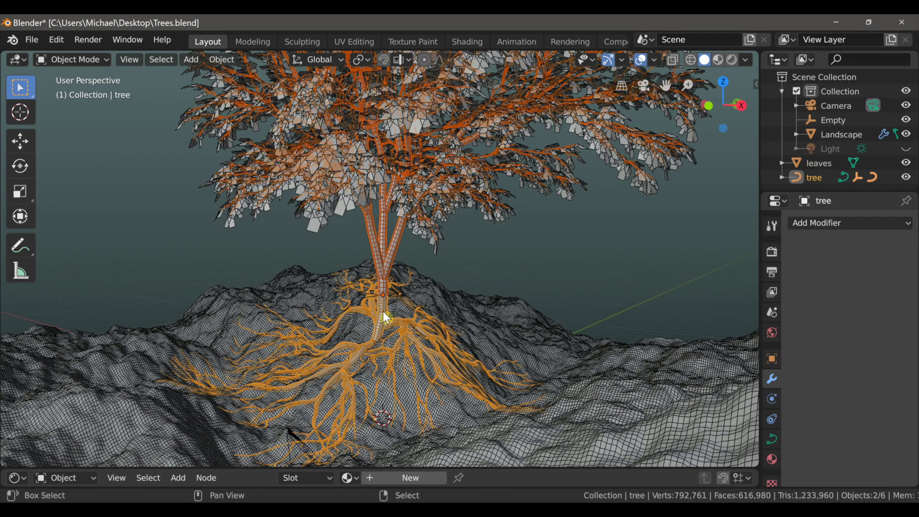
pyautogui.click(226, 62)
pyautogui.moveTo(272, 439)
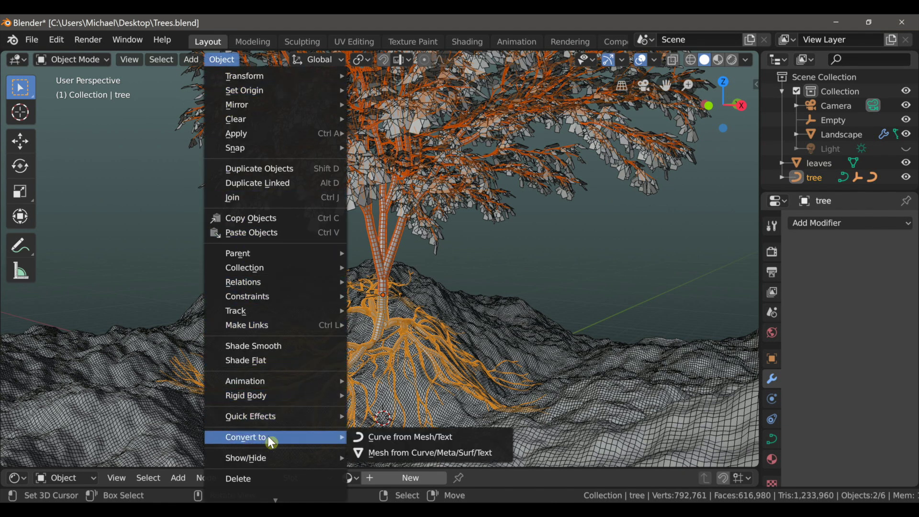
pyautogui.click(434, 455)
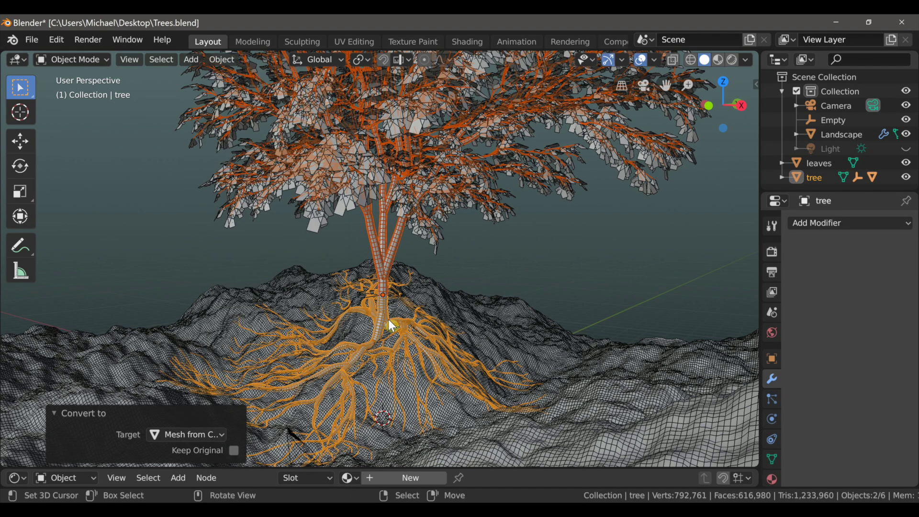
pyautogui.press('Tab')
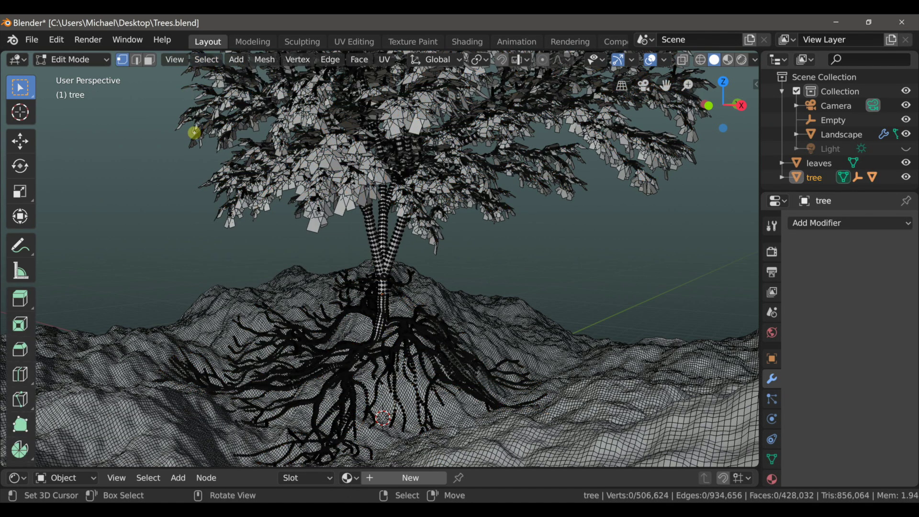
pyautogui.scroll(5, 401, 304)
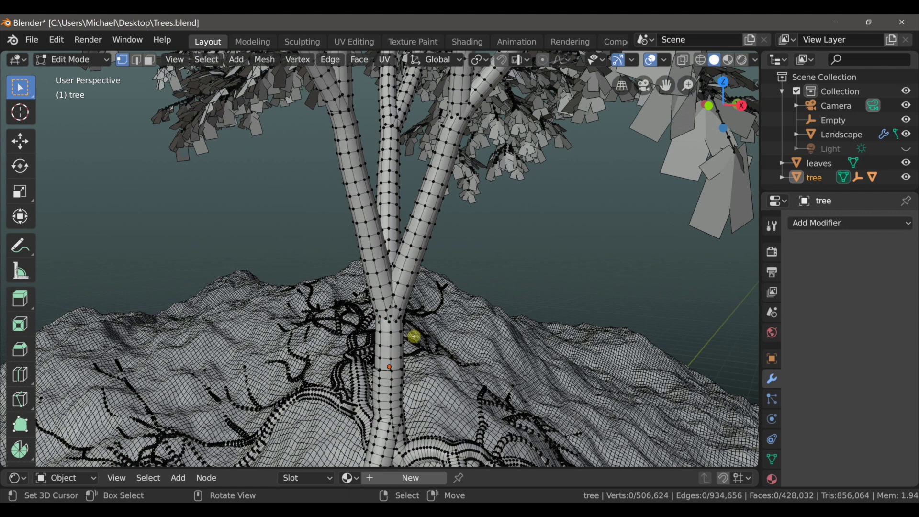
pyautogui.press('Tab')
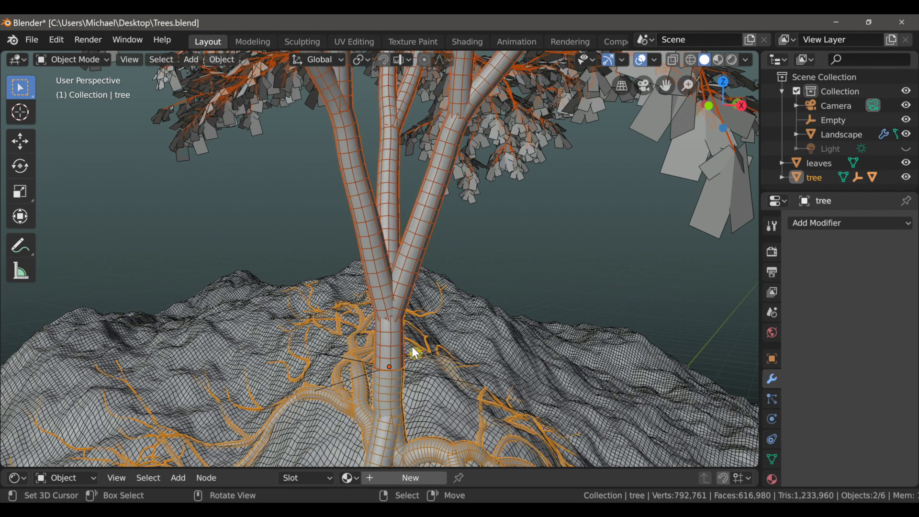
# - Join the upper trunk and the root tree into one object, with the root tree as the active object
pyautogui.keyDown('shift'); pyautogui.moveTo(411, 346); pyautogui.dragTo(406, 282, button='middle'); pyautogui.keyUp('shift')
pyautogui.click(387, 270)
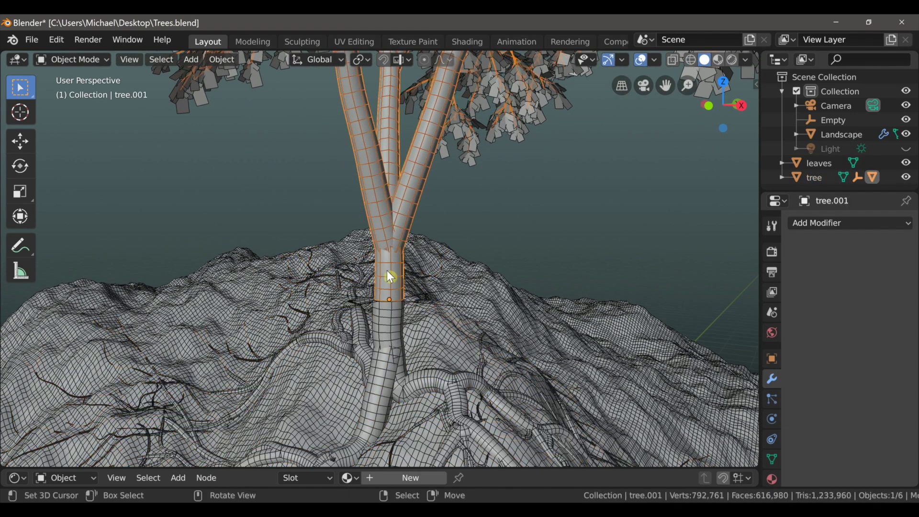
pyautogui.keyDown('shift'); pyautogui.click(393, 315); pyautogui.keyUp('shift')
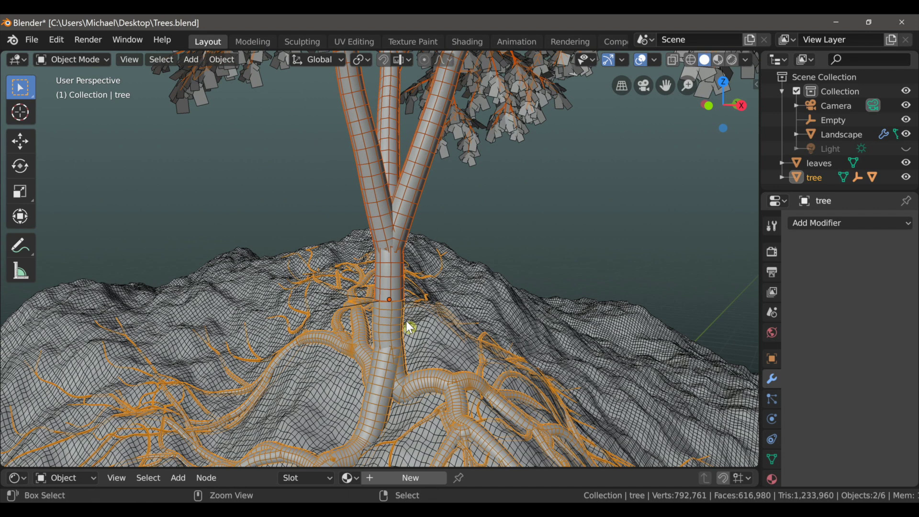
pyautogui.hotkey('ctrl', 'j')
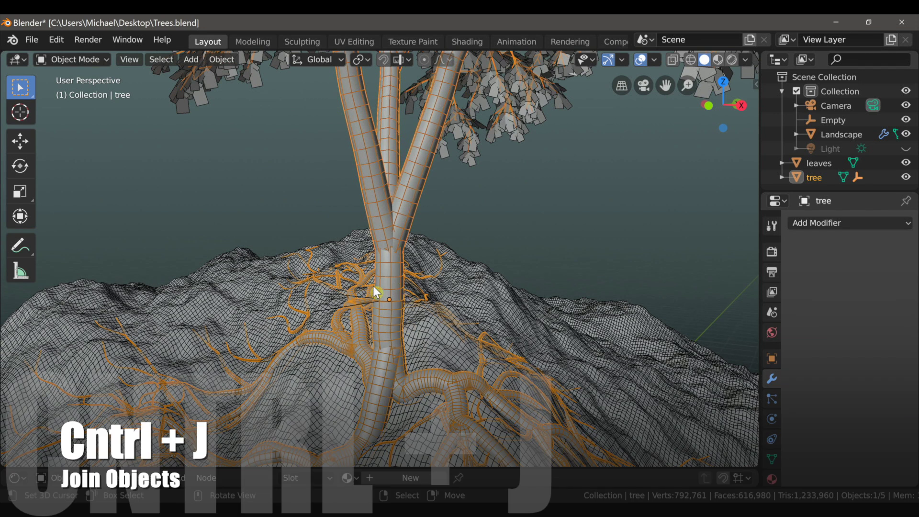
# - Delete the leftover Empty at the base of the trunk
pyautogui.click(444, 304)
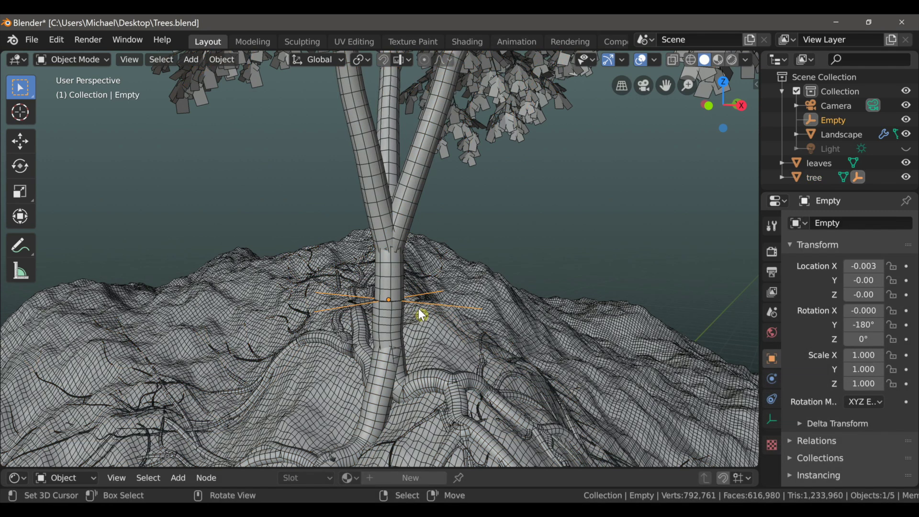
pyautogui.press('x')
pyautogui.click(418, 308)
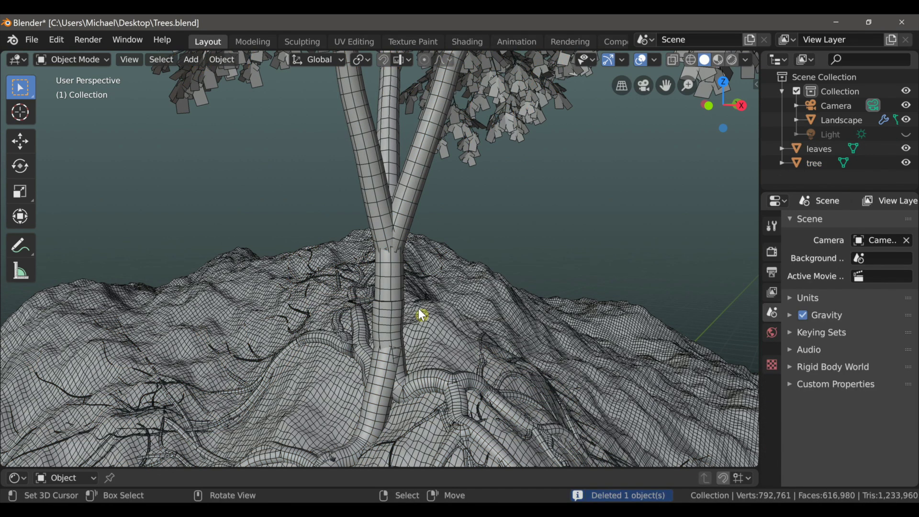
# - In Edit Mode on the joined tree, merge the first two vertex pairs along the trunk seam using At Center
pyautogui.keyDown('ctrl'); pyautogui.moveTo(413, 334); pyautogui.dragTo(404, 303, button='middle'); pyautogui.keyUp('ctrl')
pyautogui.keyDown('ctrl'); pyautogui.moveTo(418, 360); pyautogui.dragTo(432, 254, button='middle'); pyautogui.keyUp('ctrl')
pyautogui.click(411, 312)
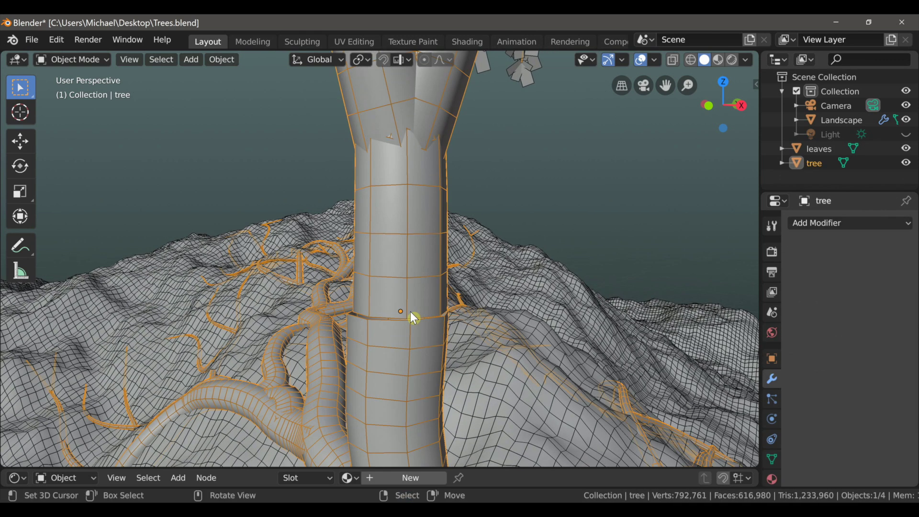
pyautogui.press('Tab')
pyautogui.scroll(3, 442, 335)
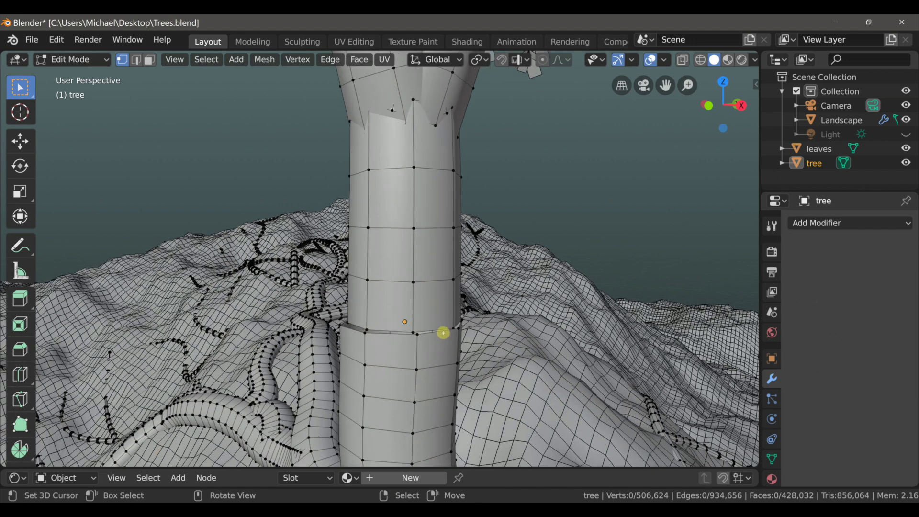
pyautogui.moveTo(441, 335); pyautogui.dragTo(425, 315, button='middle')
pyautogui.click(425, 316)
pyautogui.hotkey('alt', 'm')
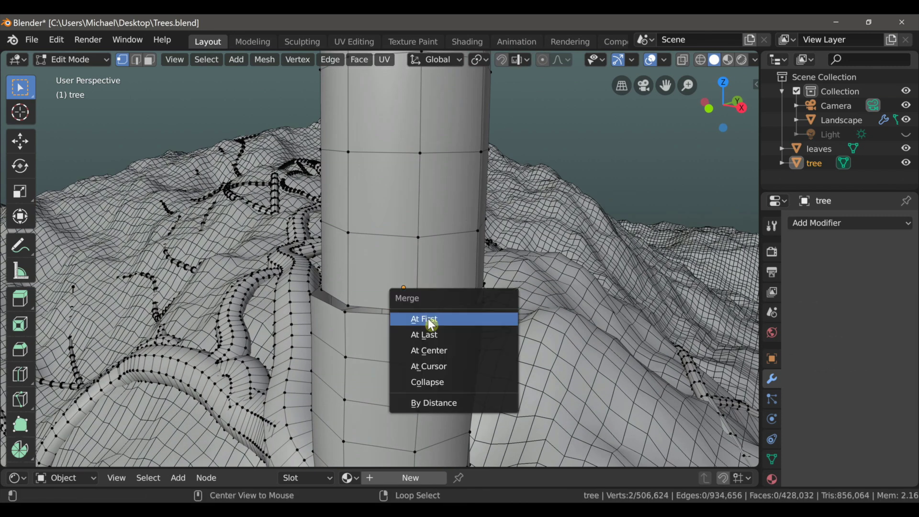
pyautogui.click(432, 350)
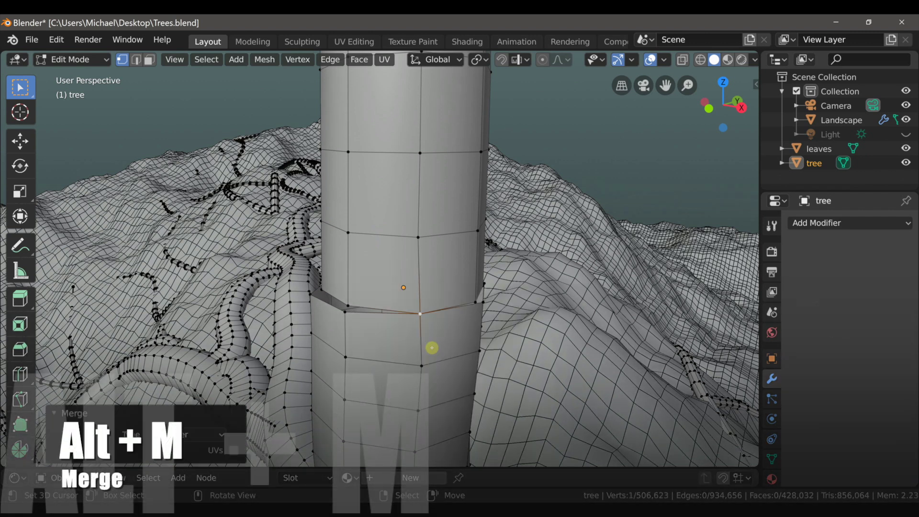
pyautogui.click(353, 304)
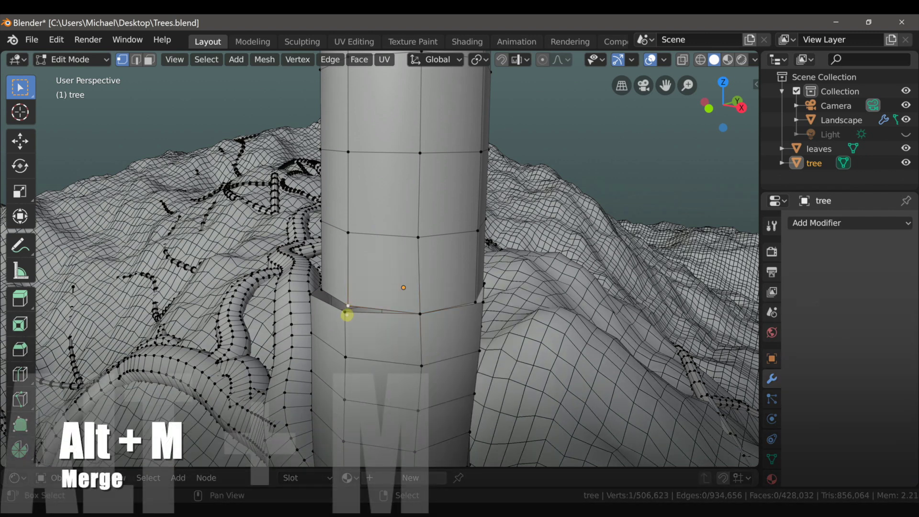
pyautogui.hotkey('alt', 'm')
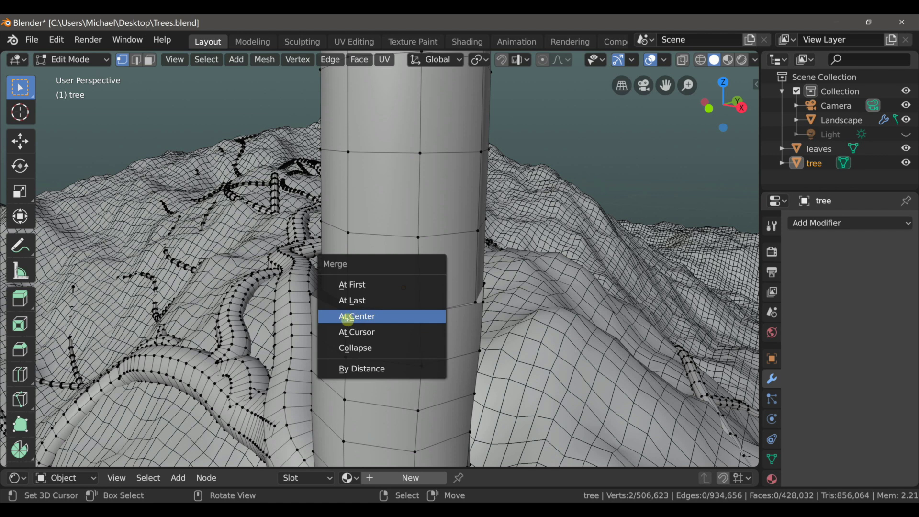
pyautogui.click(348, 316)
# - Work around the trunk and merge each remaining vertex pair At Center to close the seam between trunk and roots
pyautogui.moveTo(348, 320)
pyautogui.mouseDown(button='middle')
pyautogui.moveTo(338, 318)
pyautogui.moveTo(352, 307)
pyautogui.mouseUp(button='middle')
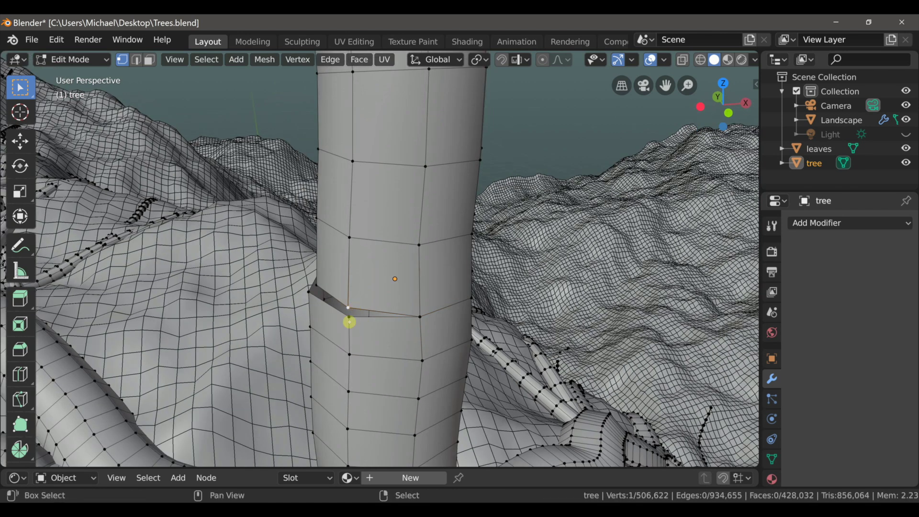
pyautogui.hotkey('alt', 'm')
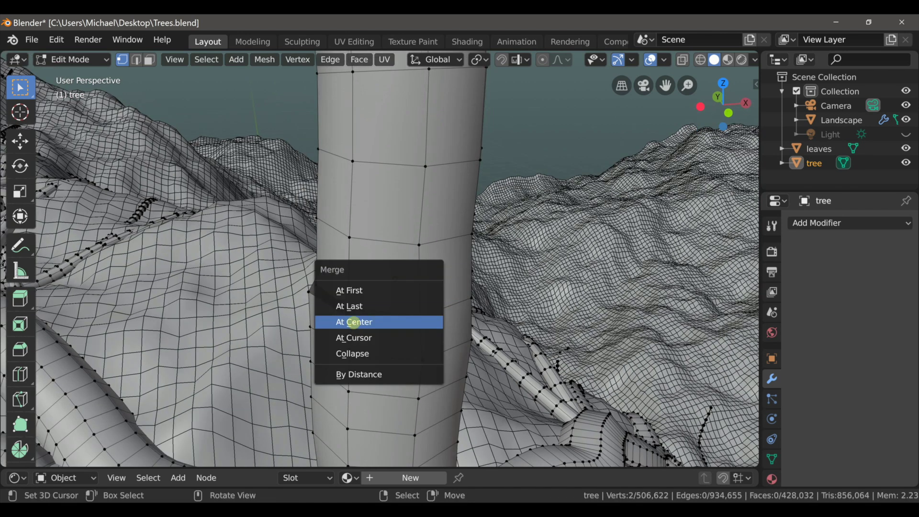
pyautogui.click(334, 322)
pyautogui.moveTo(335, 322); pyautogui.dragTo(347, 343, button='middle')
pyautogui.hotkey('alt', 'm')
pyautogui.click(393, 337)
pyautogui.hotkey('alt', 'm')
pyautogui.click(382, 344)
pyautogui.hotkey('alt', 'm')
pyautogui.click(409, 354)
pyautogui.hotkey('alt', 'm')
pyautogui.click(375, 355)
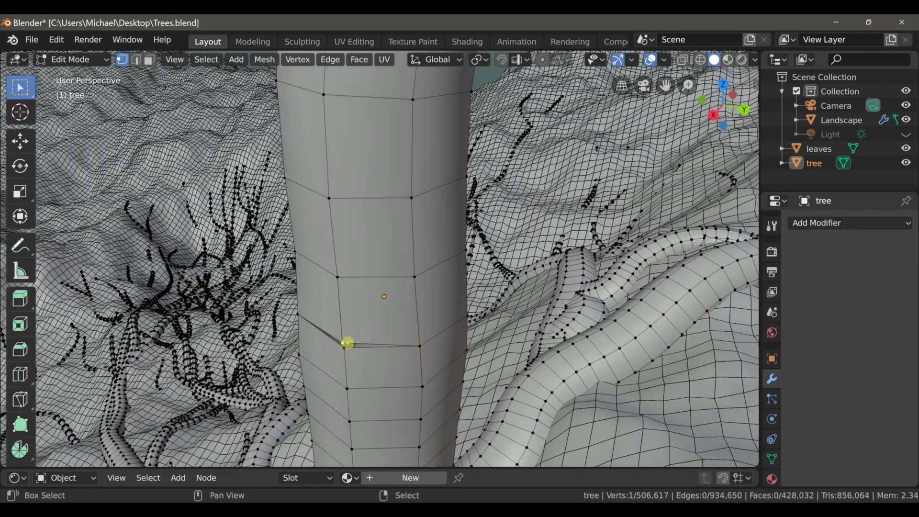
pyautogui.hotkey('alt', 'm')
pyautogui.click(370, 360)
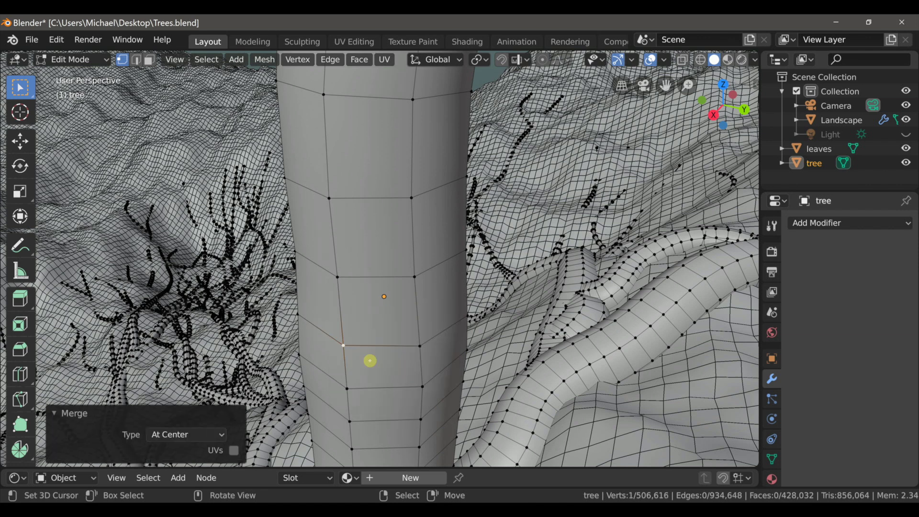
# - Check the closed trunk seam, return to Object Mode, and frame the whole tree through the camera view
pyautogui.moveTo(370, 361); pyautogui.dragTo(300, 349, button='middle')
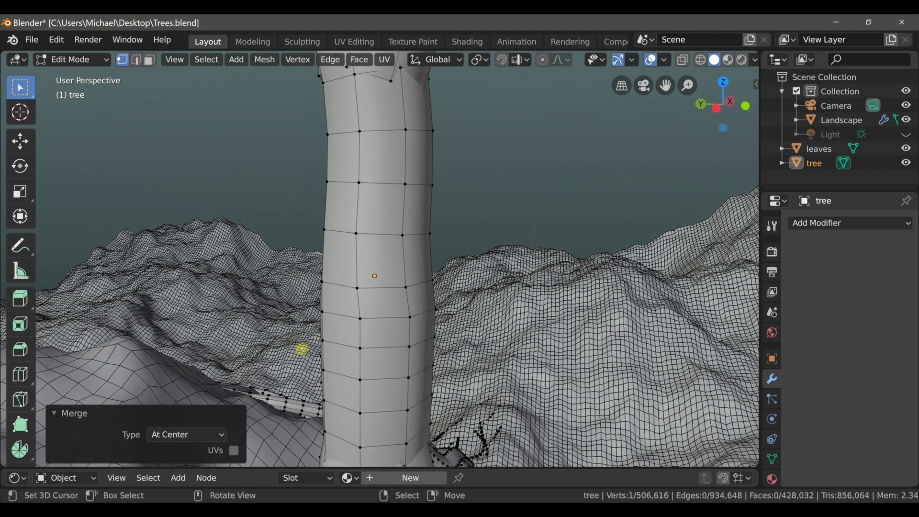
pyautogui.scroll(-4, 306, 349)
pyautogui.press('Tab')
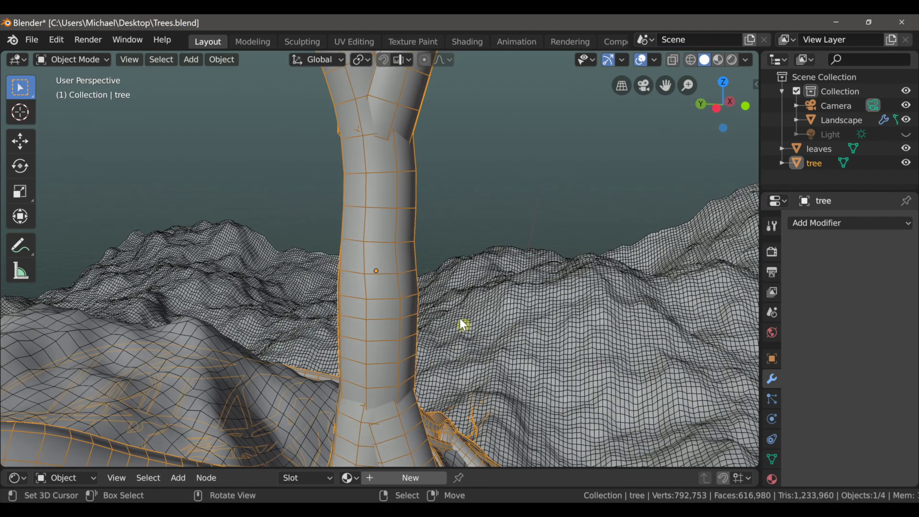
pyautogui.press('KP_0')
pyautogui.scroll(-6, 459, 321)
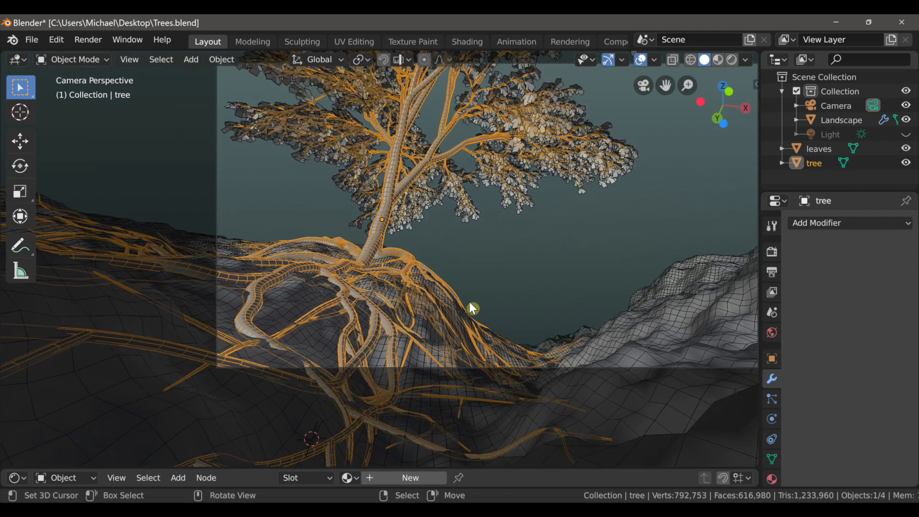
pyautogui.scroll(3, 413, 343)
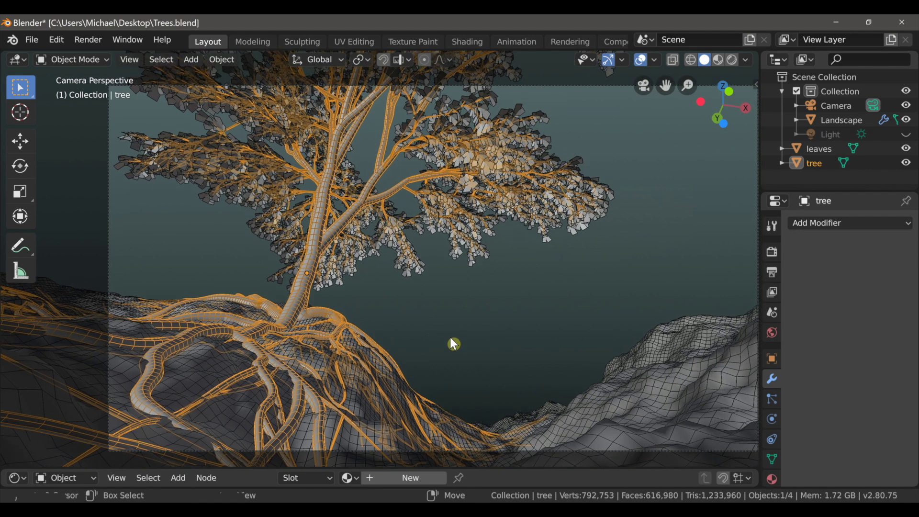